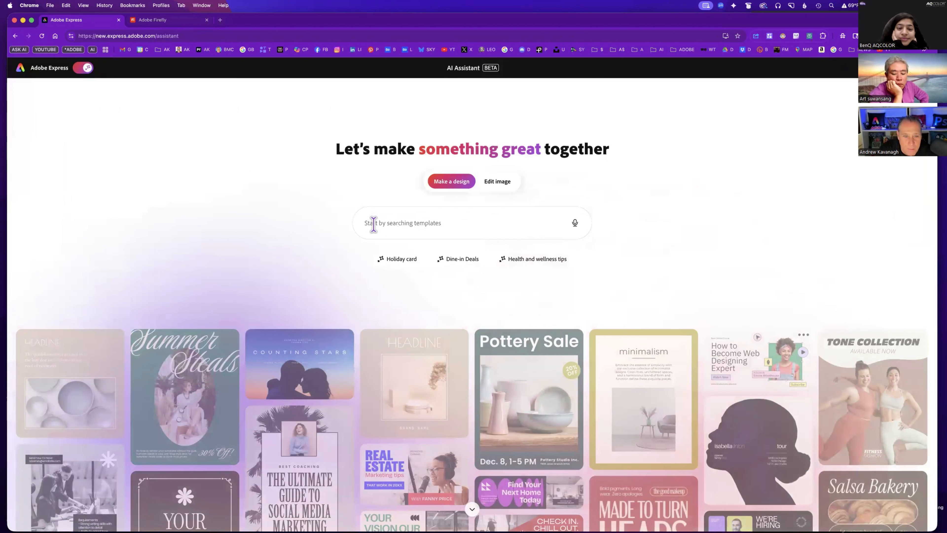
Search the design templates for "Christmas card with Santa, Christmas Tree and Presents"
click(427, 223)
text(Christmas card with Santa, Christmas Tree and Presents)
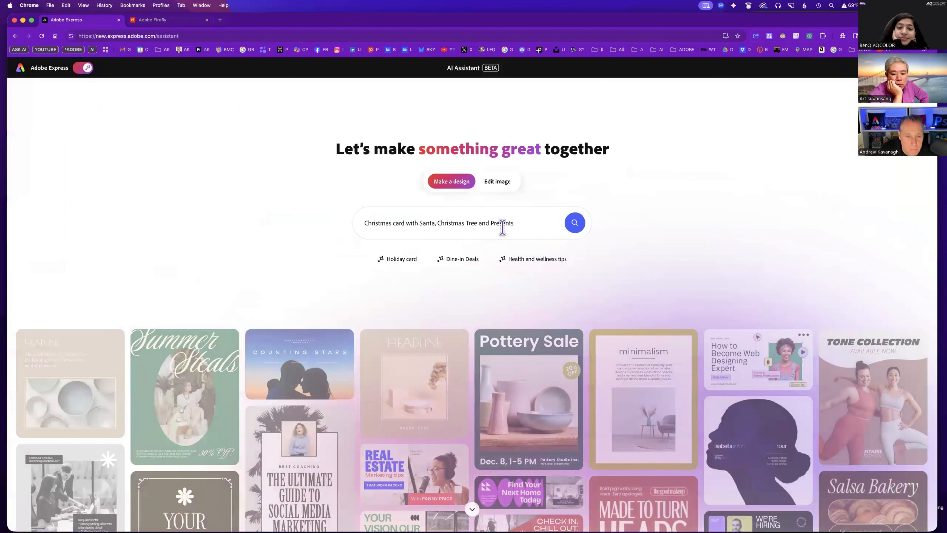
click(575, 224)
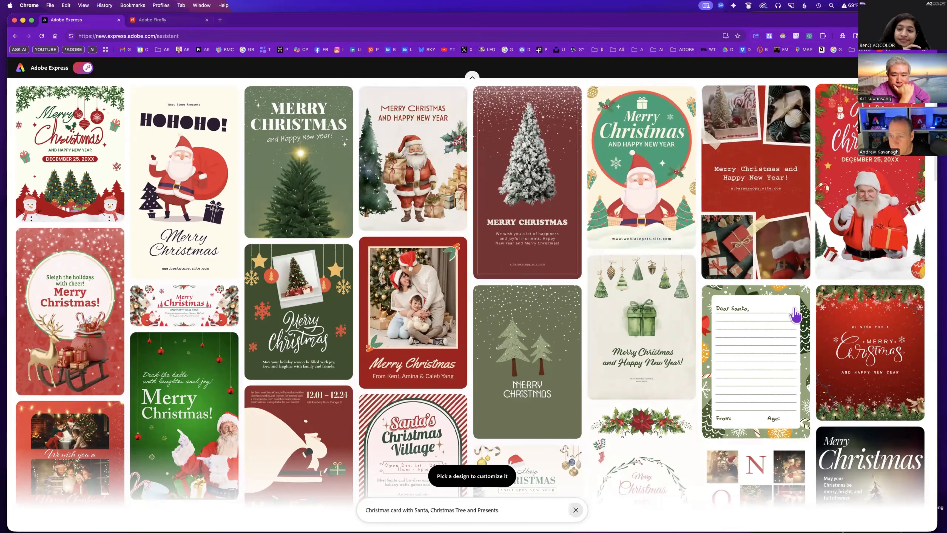
Browse the Christmas card templates for a design that combines Santa, a tree and presents
scroll(609, 268, down, 8)
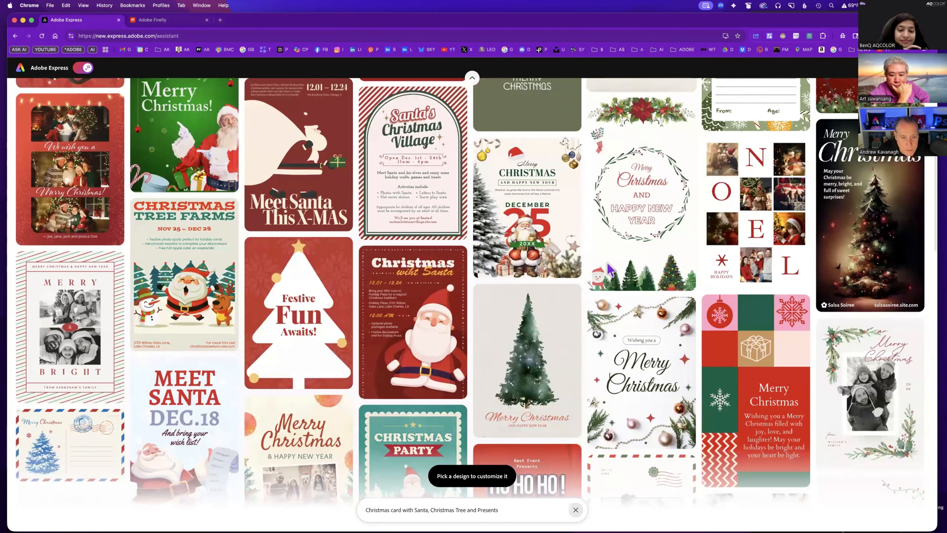
scroll(609, 269, down, 2)
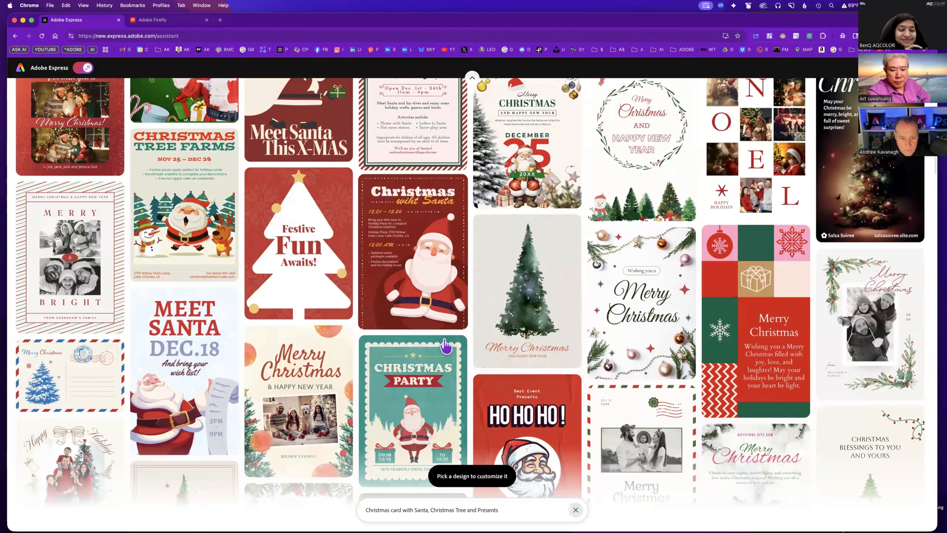
scroll(559, 328, down, 4)
scroll(575, 333, down, 12)
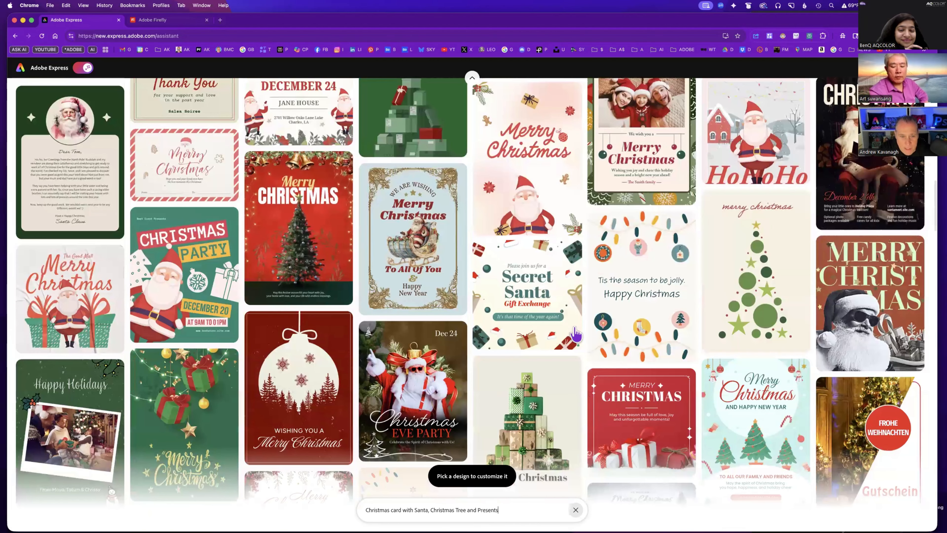
scroll(576, 332, down, 5)
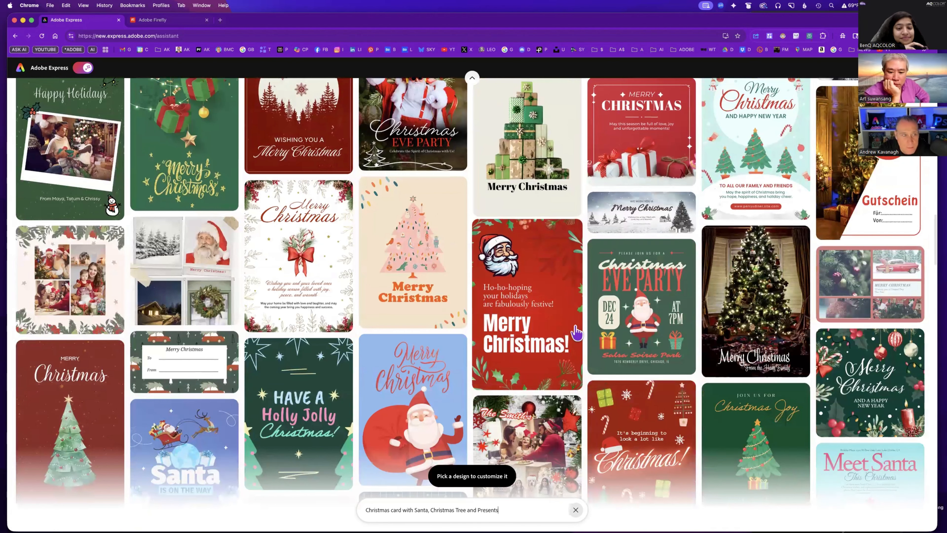
scroll(576, 332, up, 10)
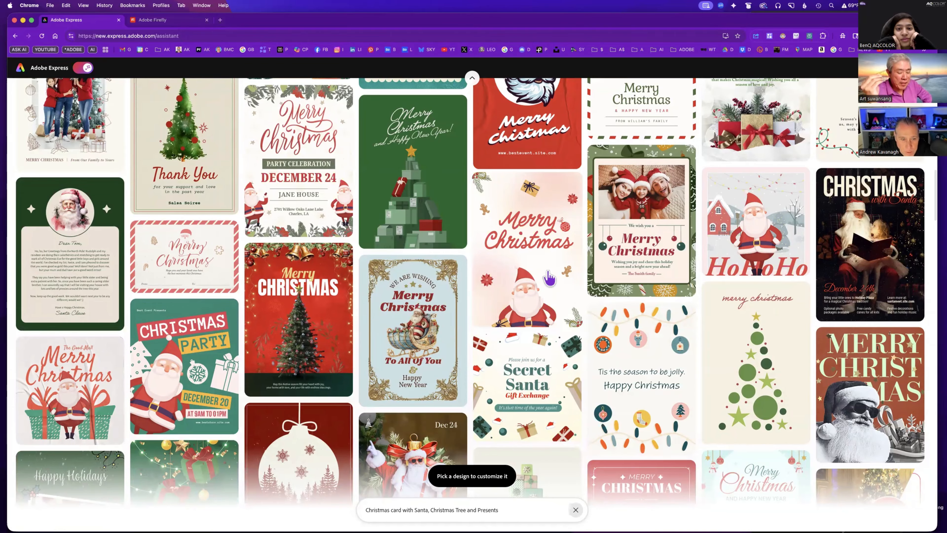
scroll(549, 278, up, 10)
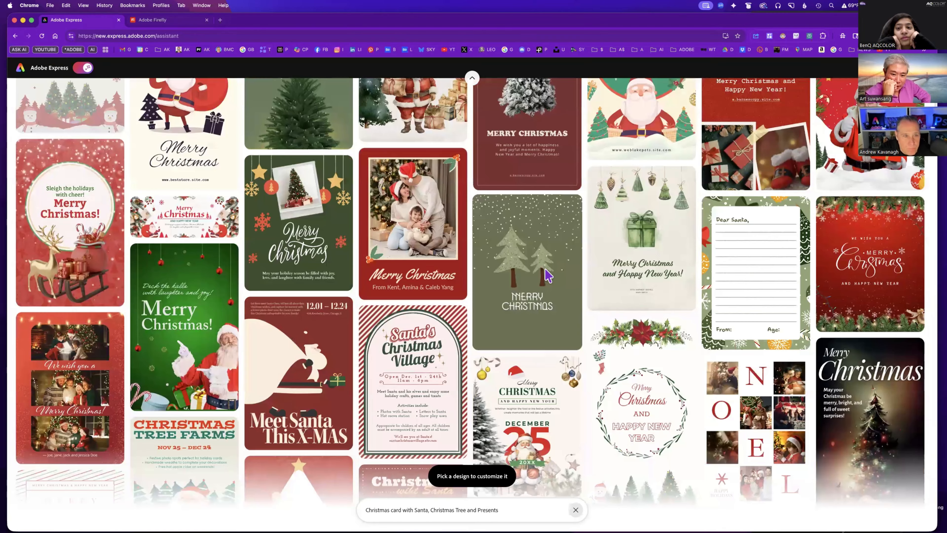
scroll(550, 276, up, 5)
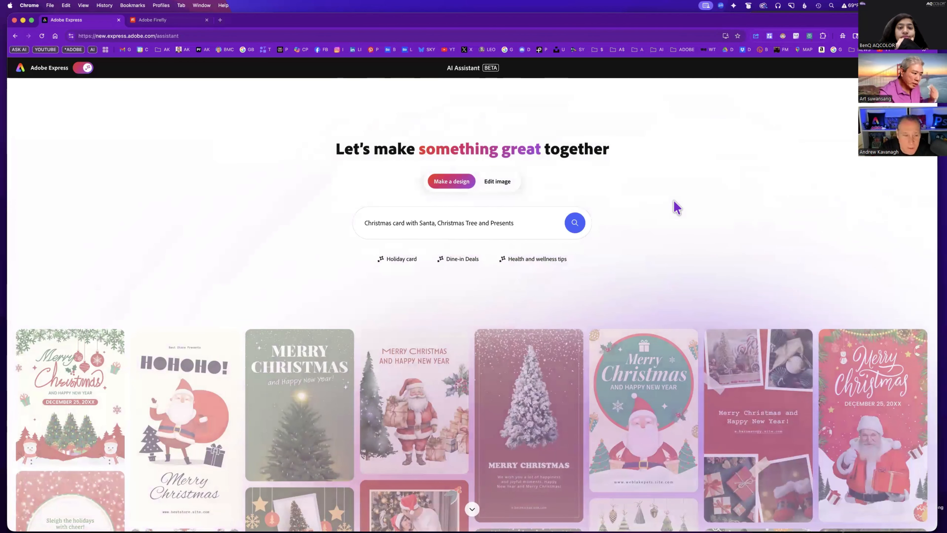
scroll(676, 207, down, 5)
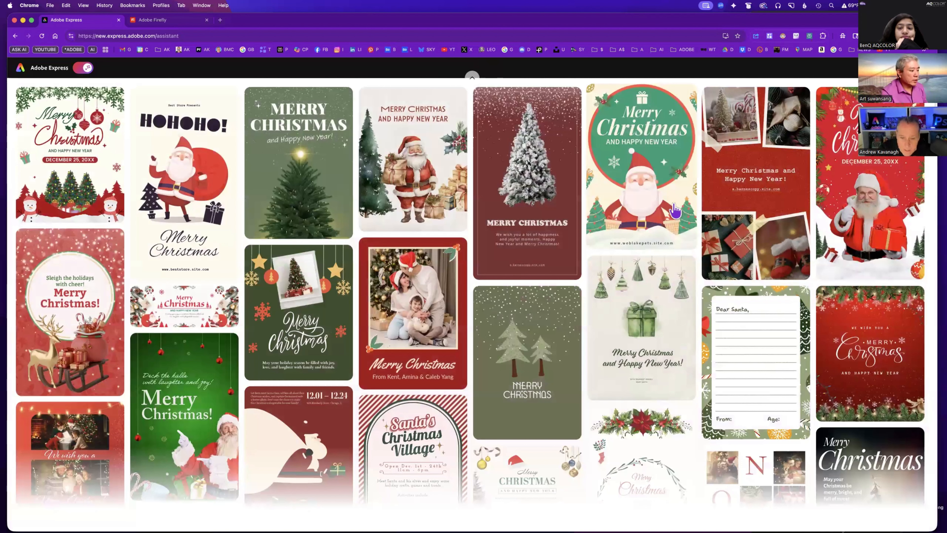
scroll(672, 211, down, 5)
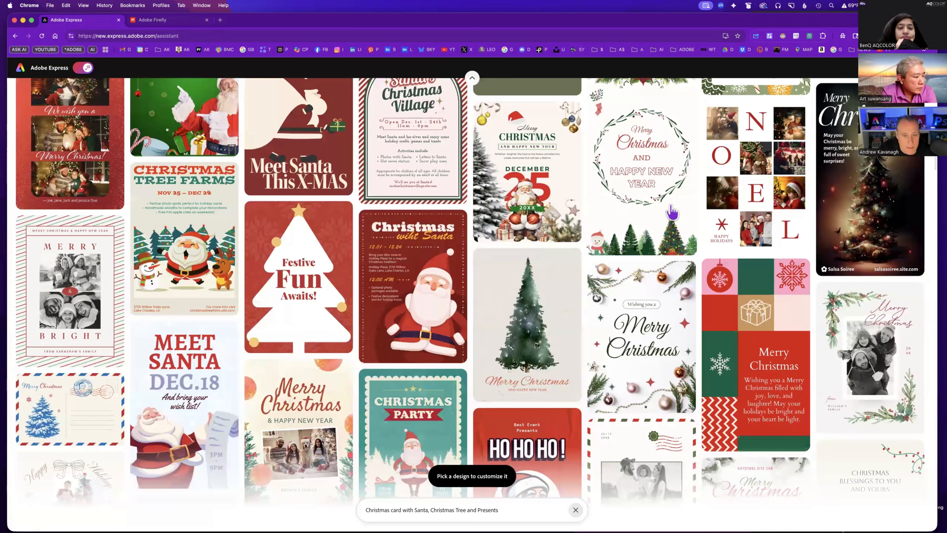
scroll(672, 212, down, 10)
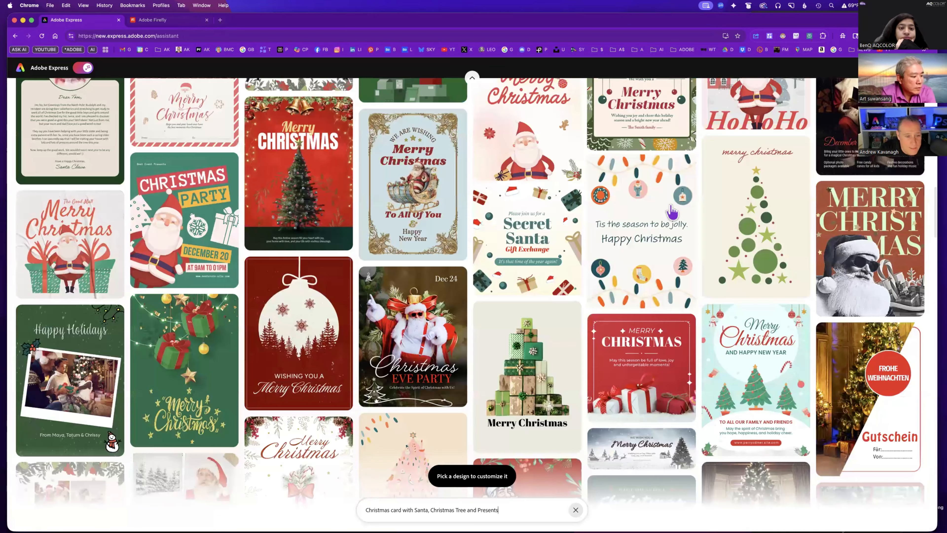
scroll(672, 211, down, 5)
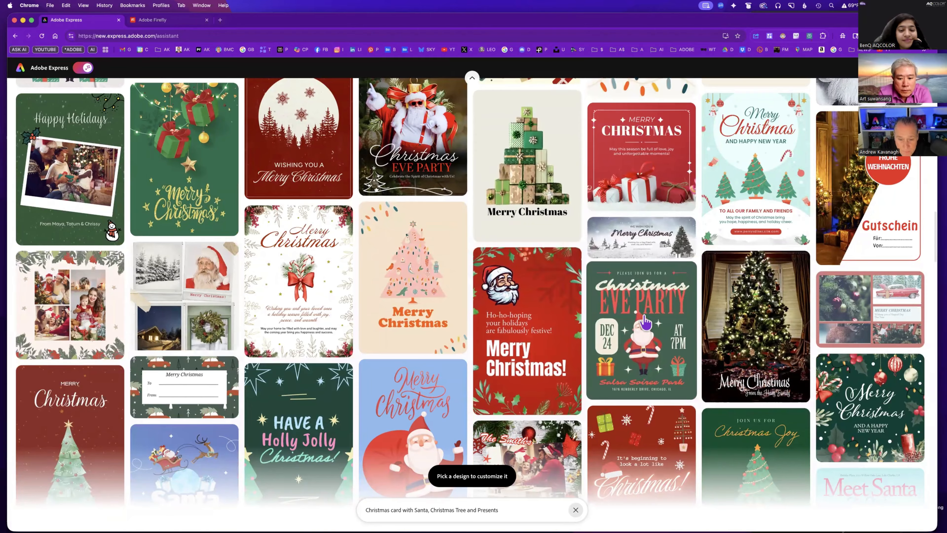
scroll(645, 321, down, 7)
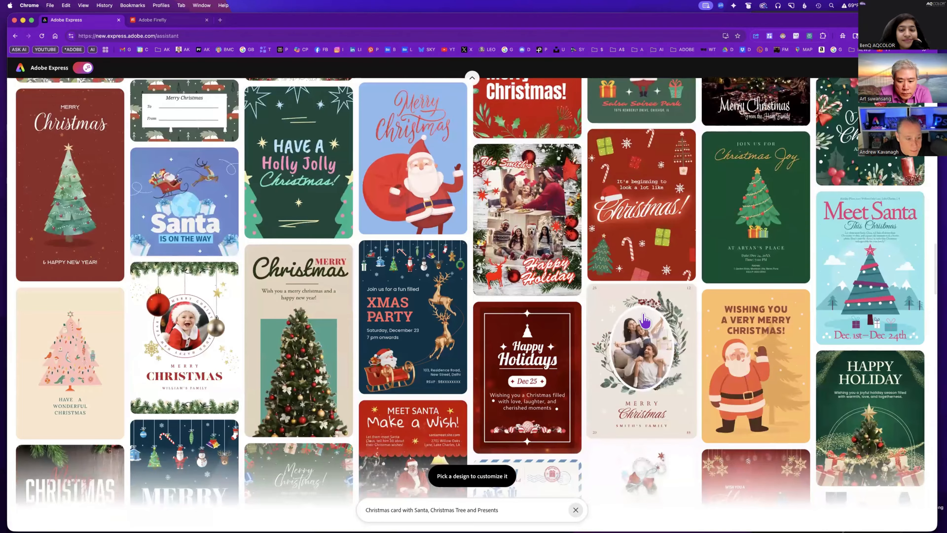
scroll(645, 320, down, 7)
scroll(544, 325, up, 6)
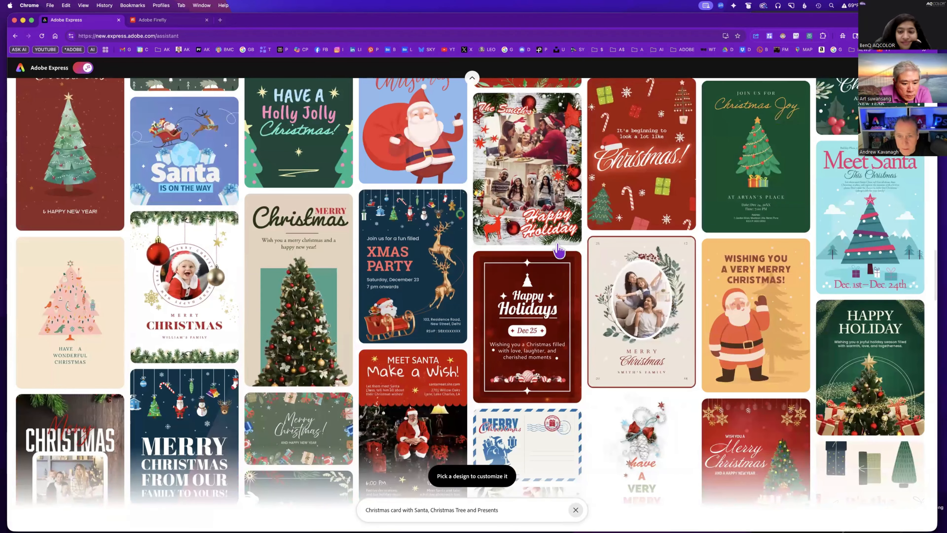
scroll(488, 263, up, 7)
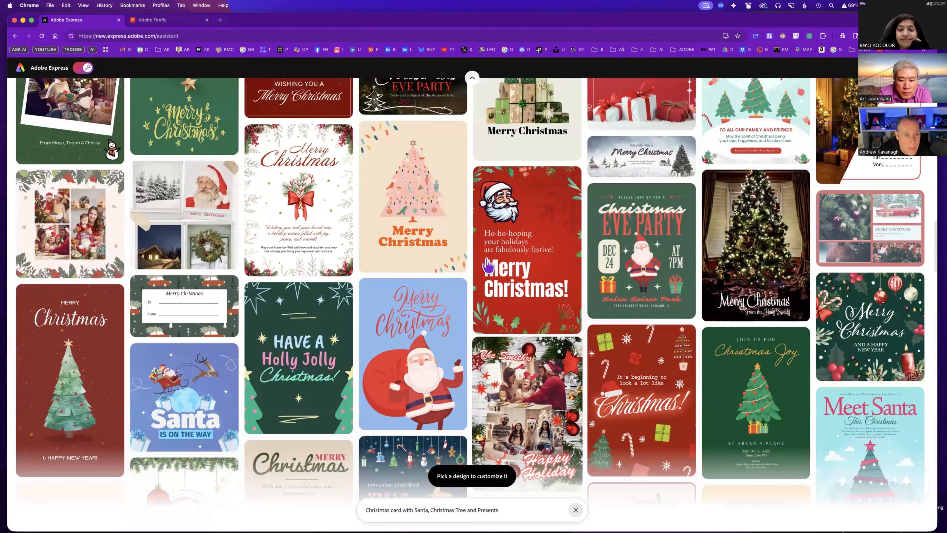
scroll(488, 267, up, 20)
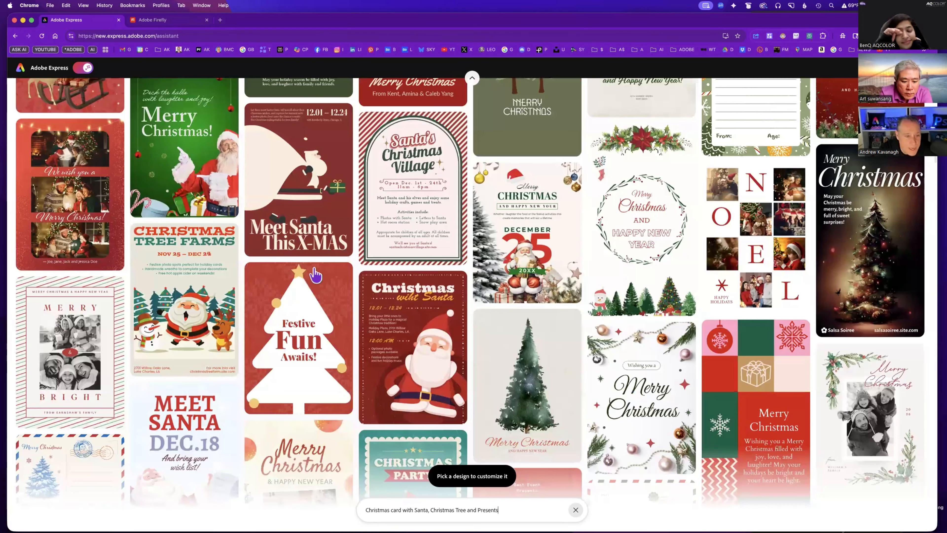
scroll(315, 275, up, 6)
scroll(426, 247, up, 2)
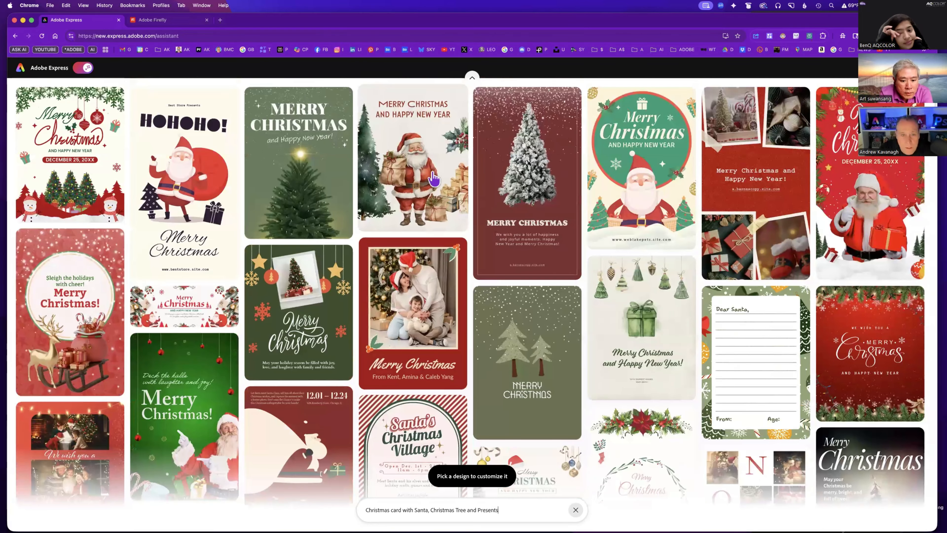
Open the white card template with Santa, tree and gifts in AI Assistant and request "Make Santa, Tree and Presents made out of felt material"
click(431, 180)
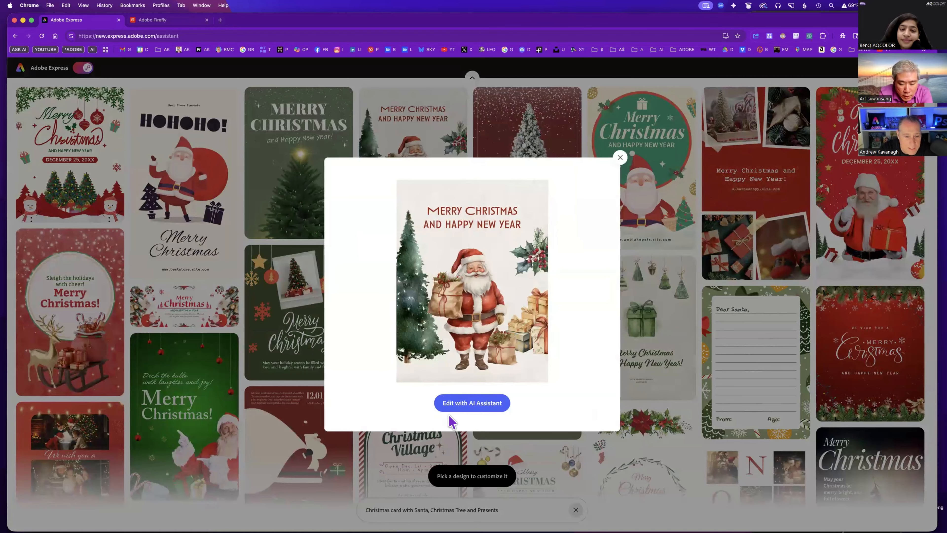
click(486, 404)
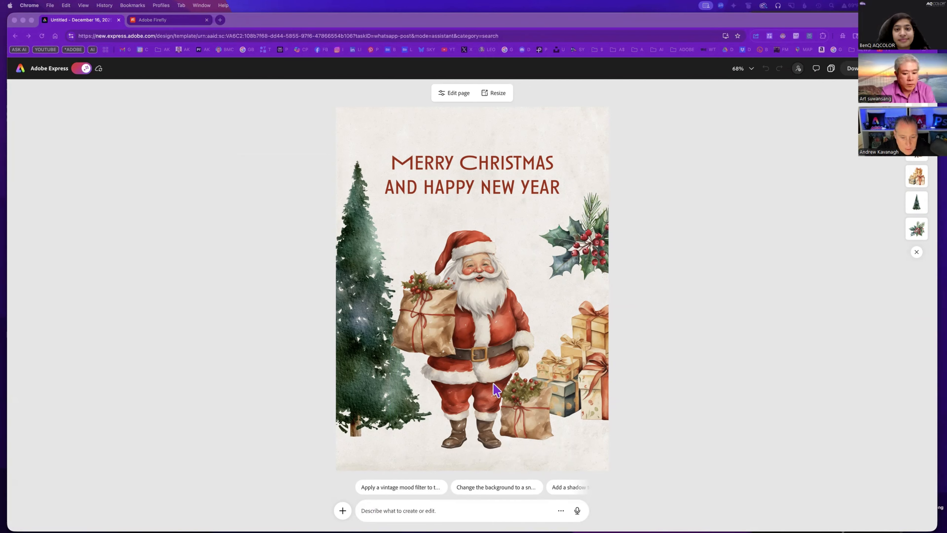
click(378, 506)
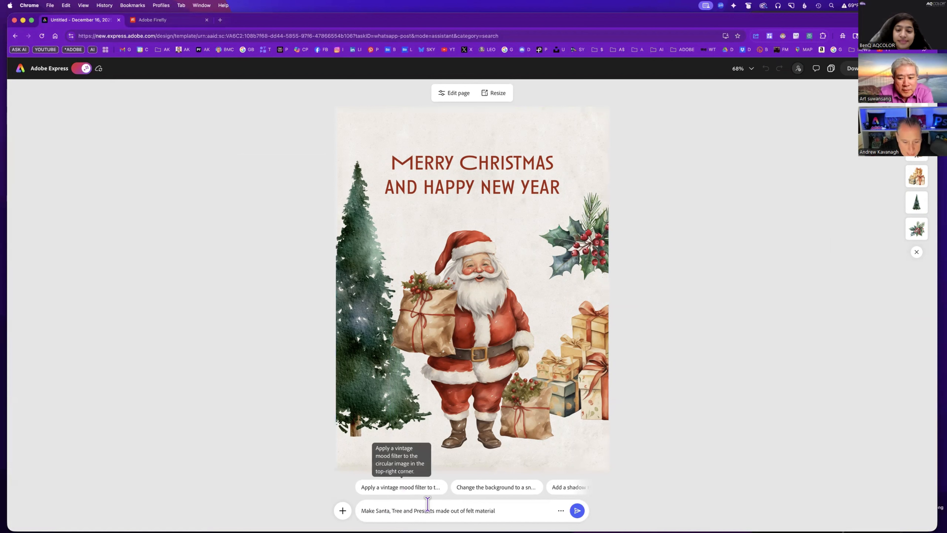
click(577, 511)
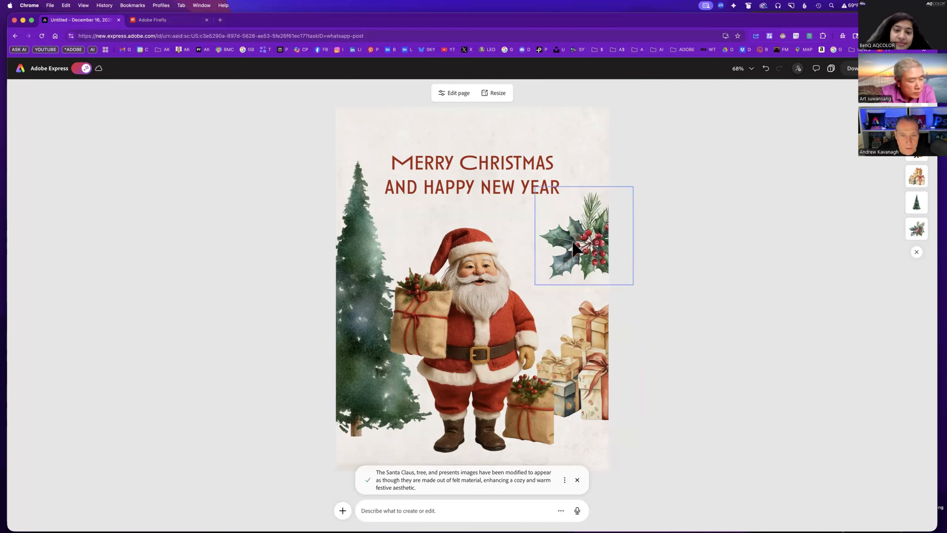
Delete the holly decoration and prompt the assistant to "Change the White background to a light Green color"
click(591, 252)
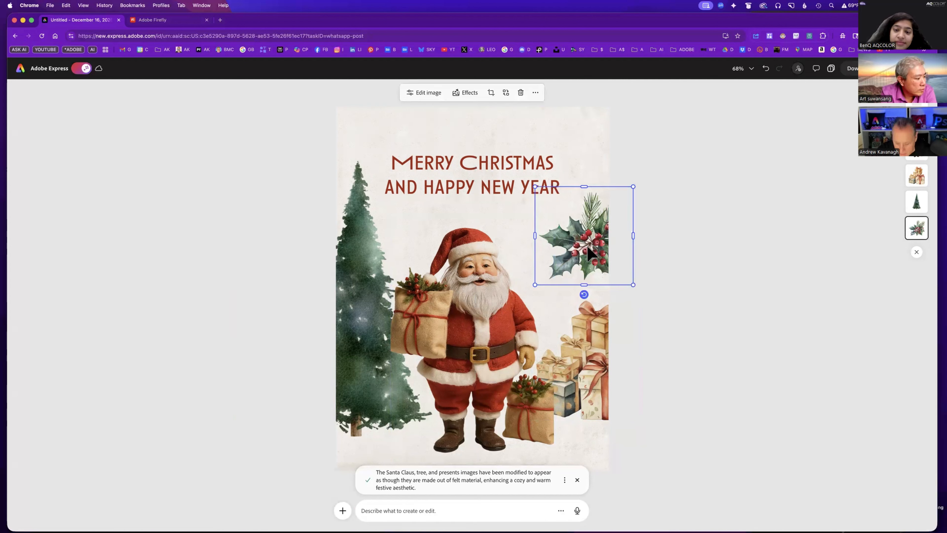
key(Delete)
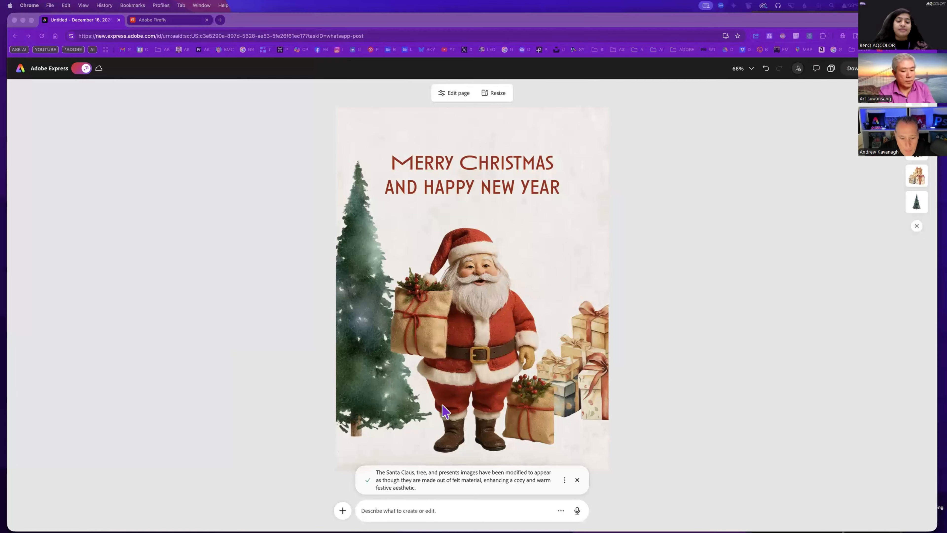
click(389, 509)
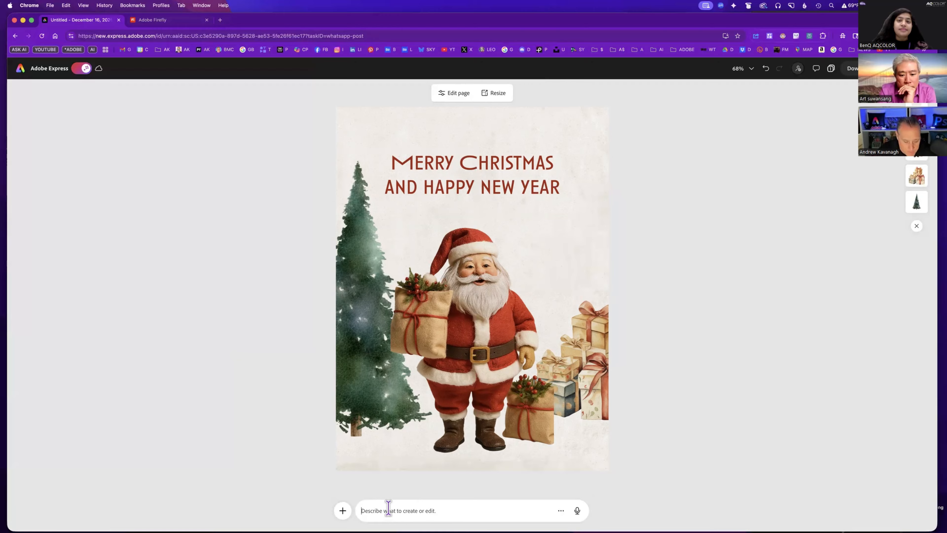
text(Change the White background to a light Green color)
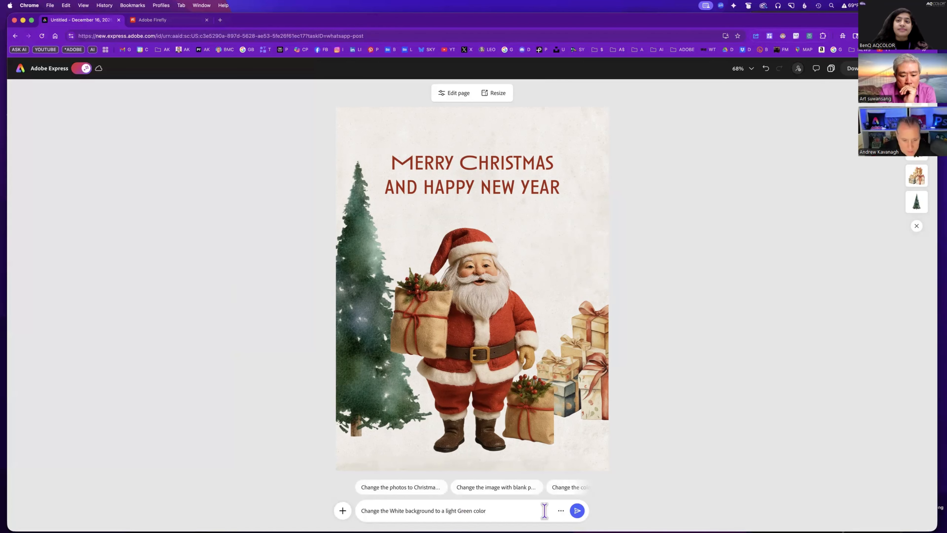
click(577, 510)
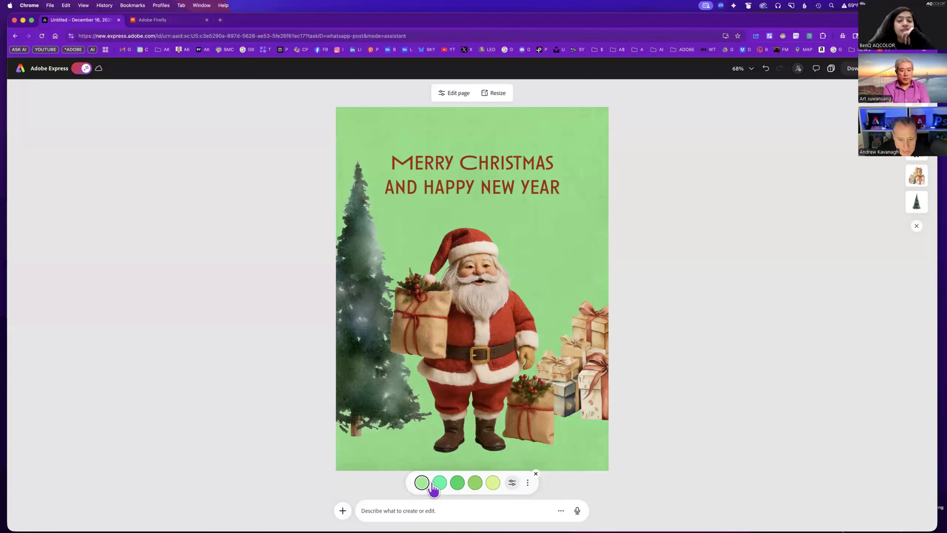
Try the suggested alternative green shades on the card background, ending with the first light green
click(494, 482)
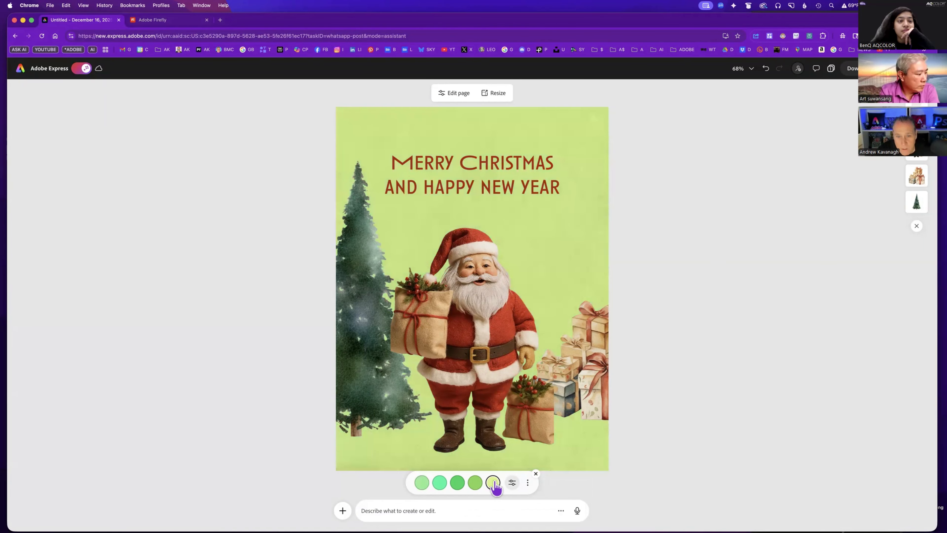
click(475, 482)
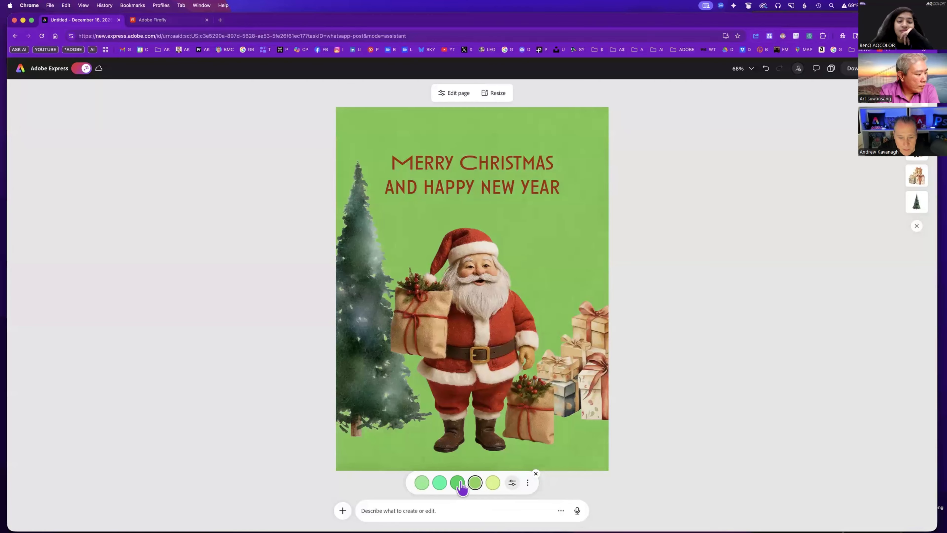
click(458, 483)
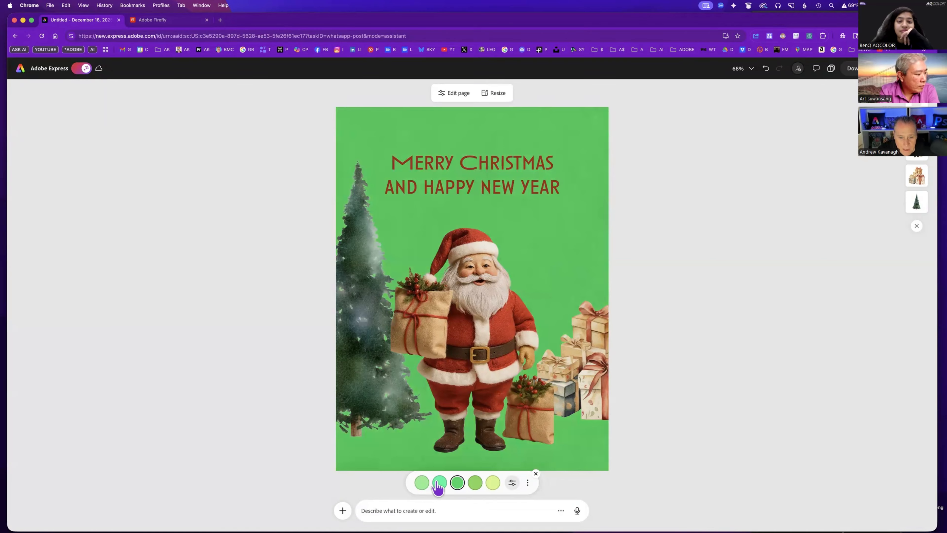
click(493, 484)
click(424, 484)
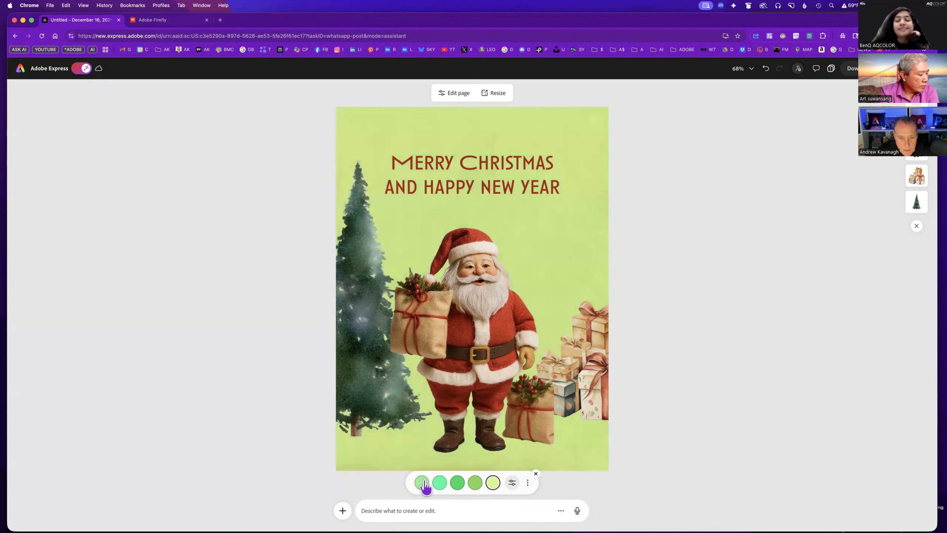
Add an exclamation mark to the end of the greeting "Merry Christmas and Happy New Year" and open its text editing options
click(532, 186)
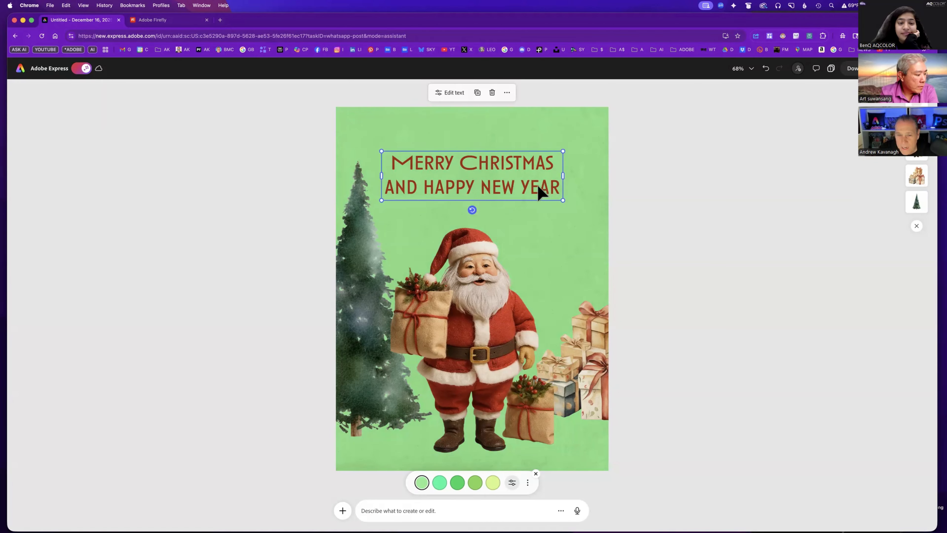
double_click(559, 189)
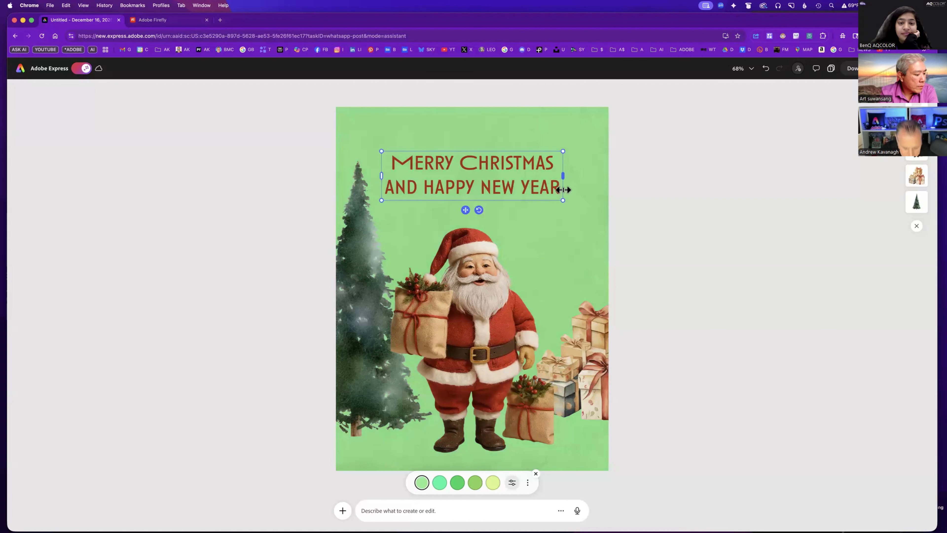
text(!)
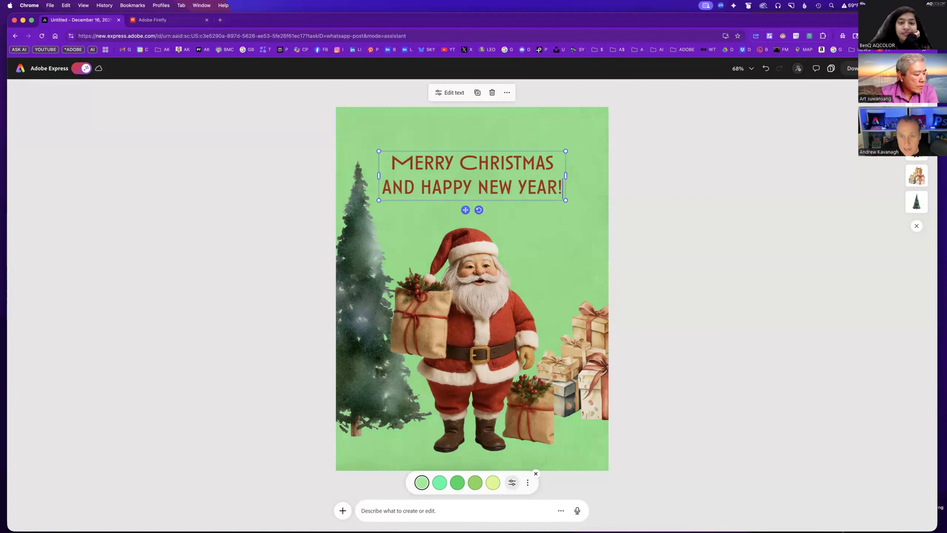
click(452, 93)
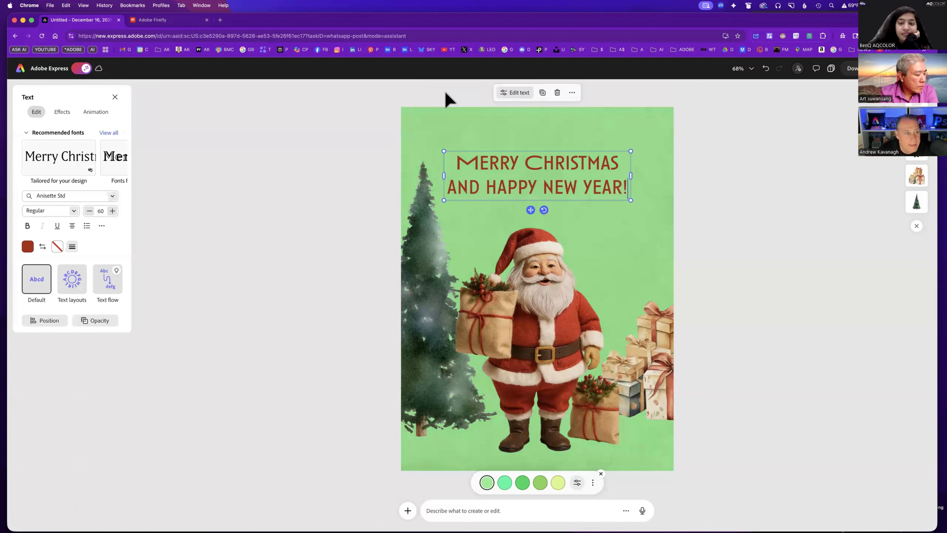
Try the recommended Matrix II OT font on the greeting and check its available font styles
click(79, 163)
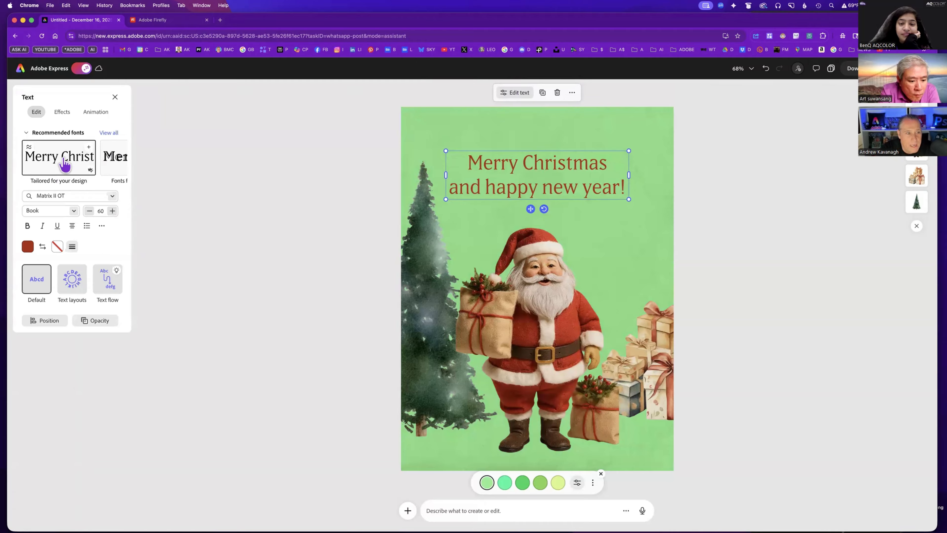
click(75, 210)
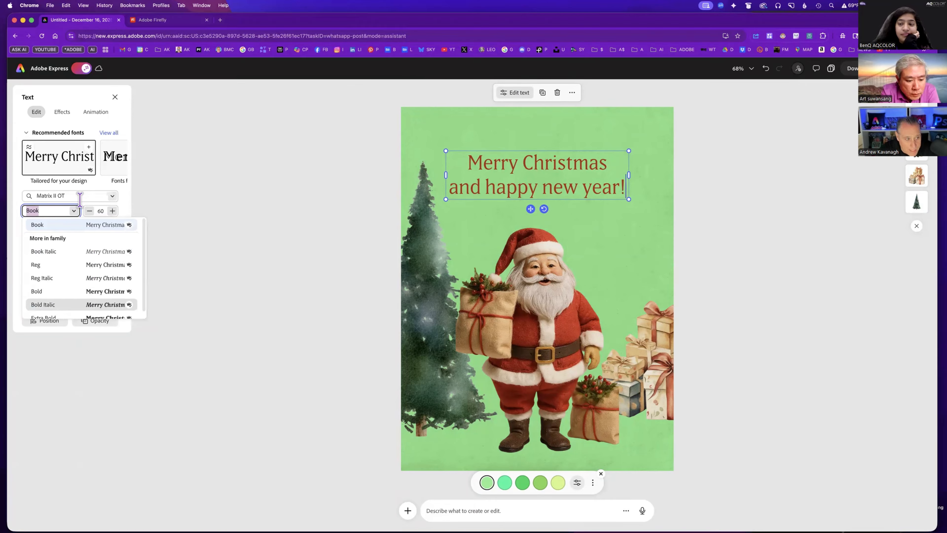
click(126, 192)
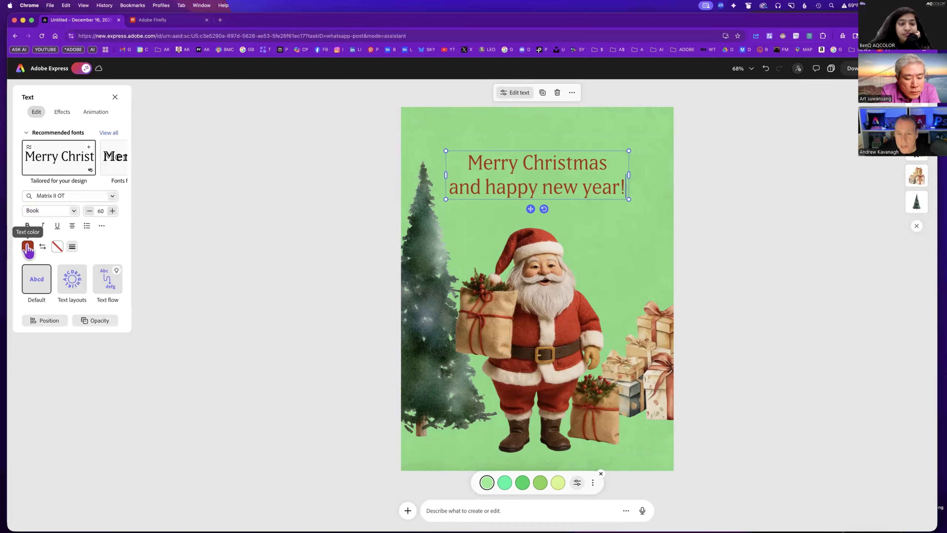
Browse all recommended fonts and apply Ciclo Display Regular from the cheerful fonts to the greeting
click(109, 133)
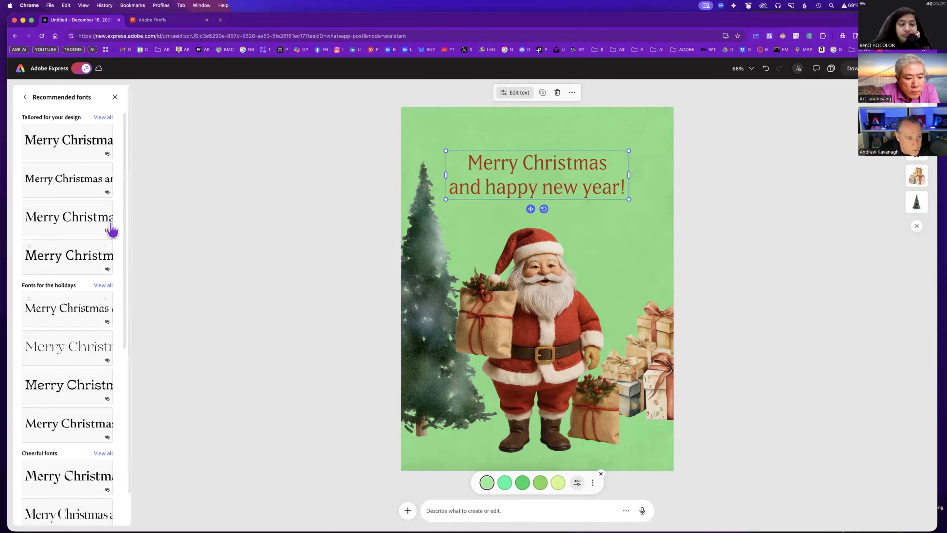
scroll(82, 321, down, 5)
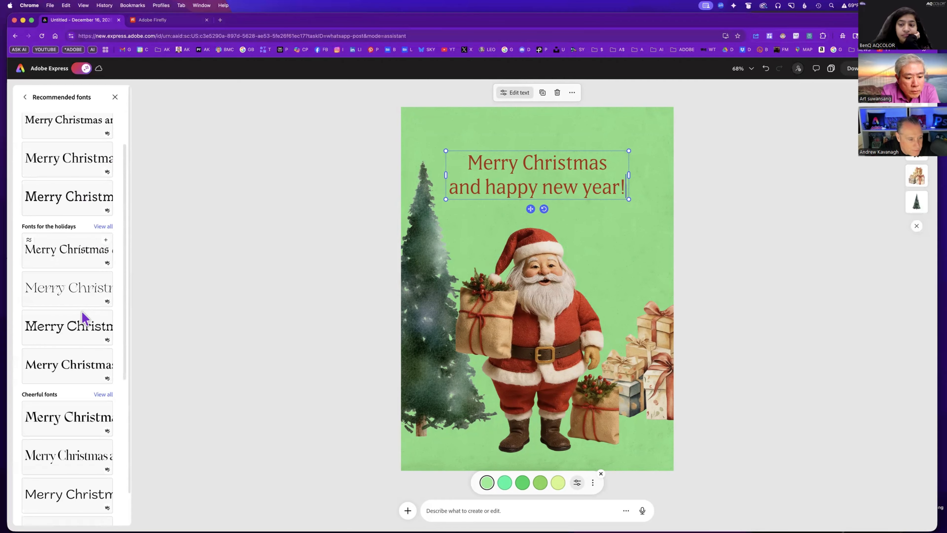
scroll(84, 318, down, 2)
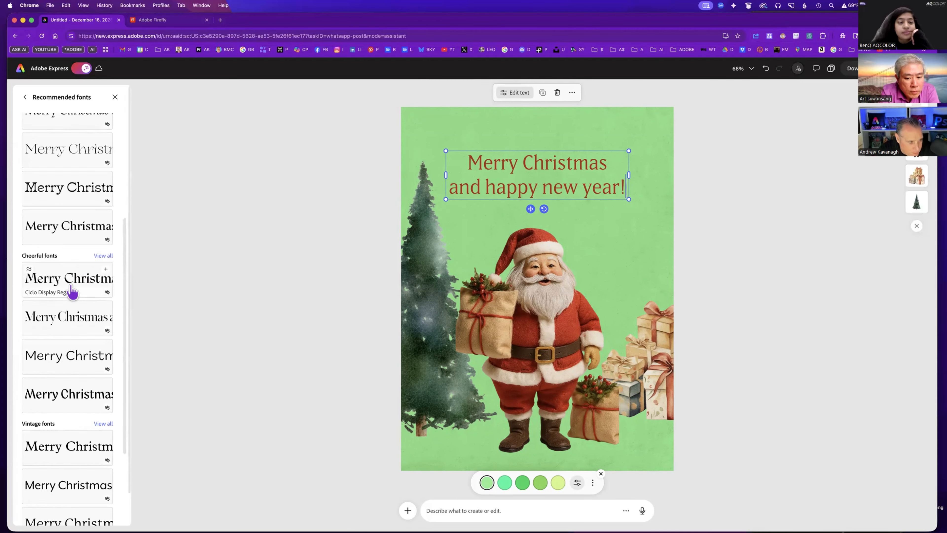
scroll(84, 283, down, 1)
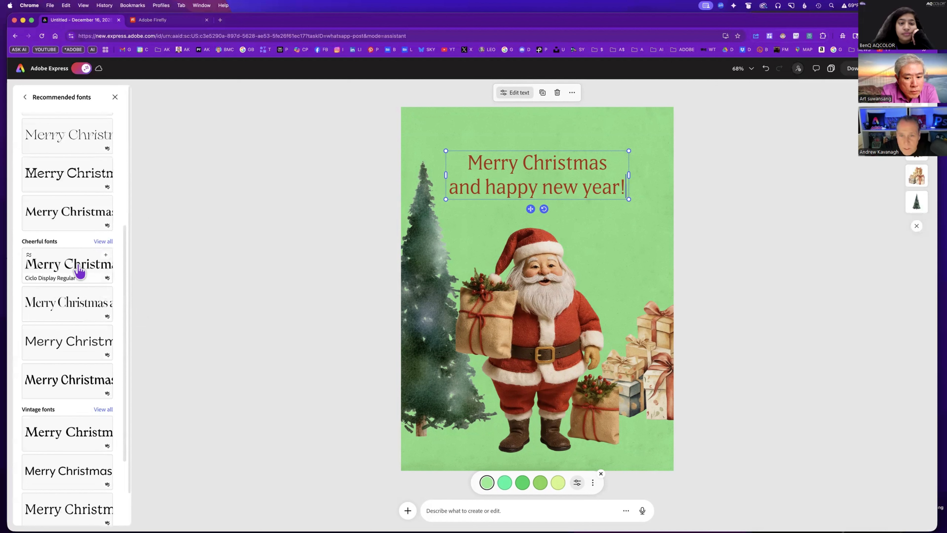
click(80, 271)
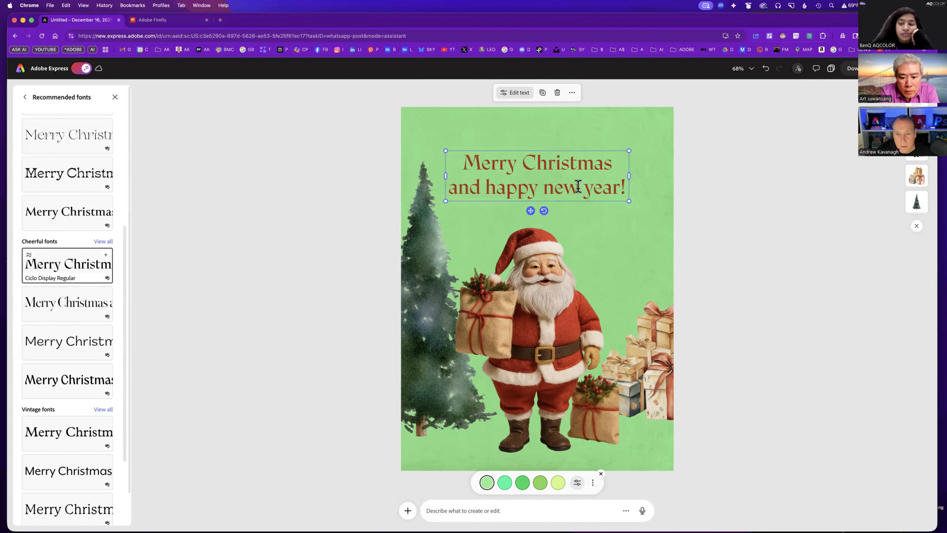
Capitalize the first letters of "happy", "new" and "year" in the greeting's second line
drag(488, 185, 501, 187)
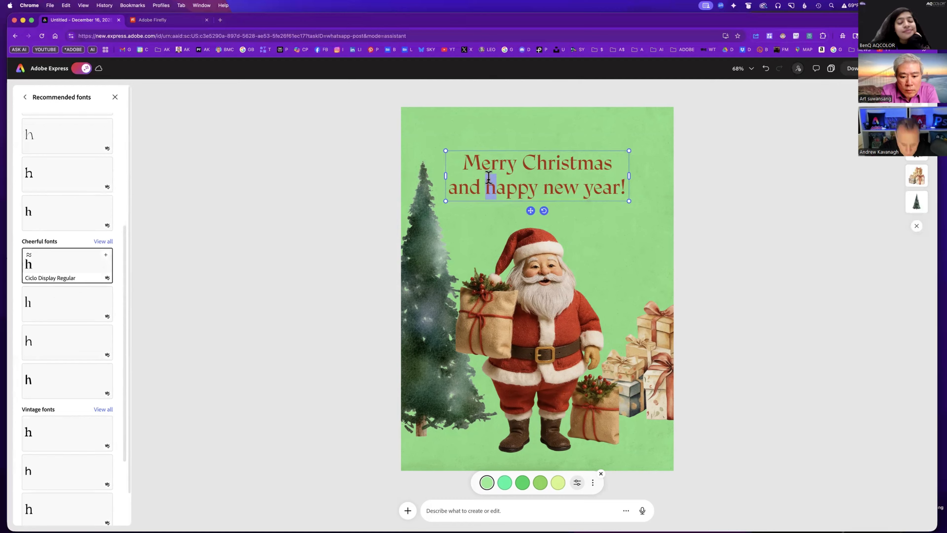
text(H)
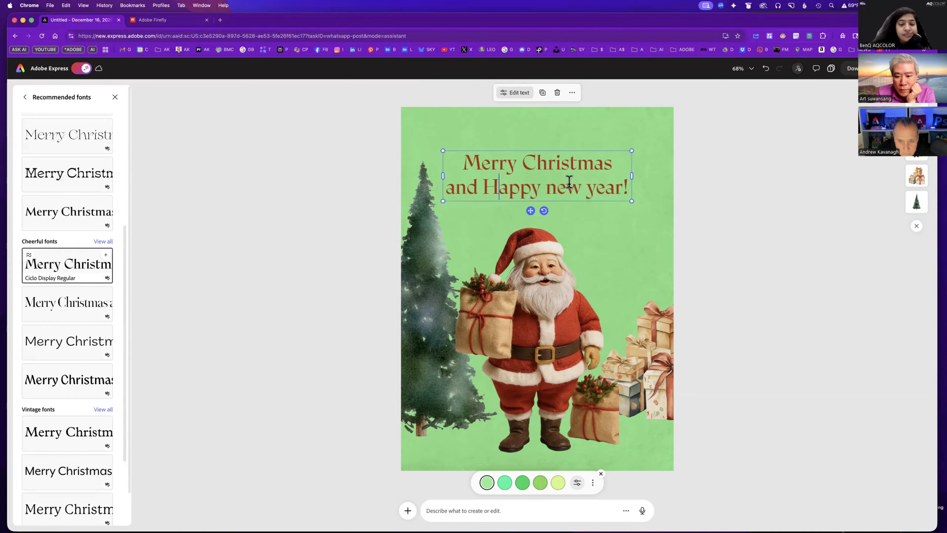
drag(545, 189, 557, 188)
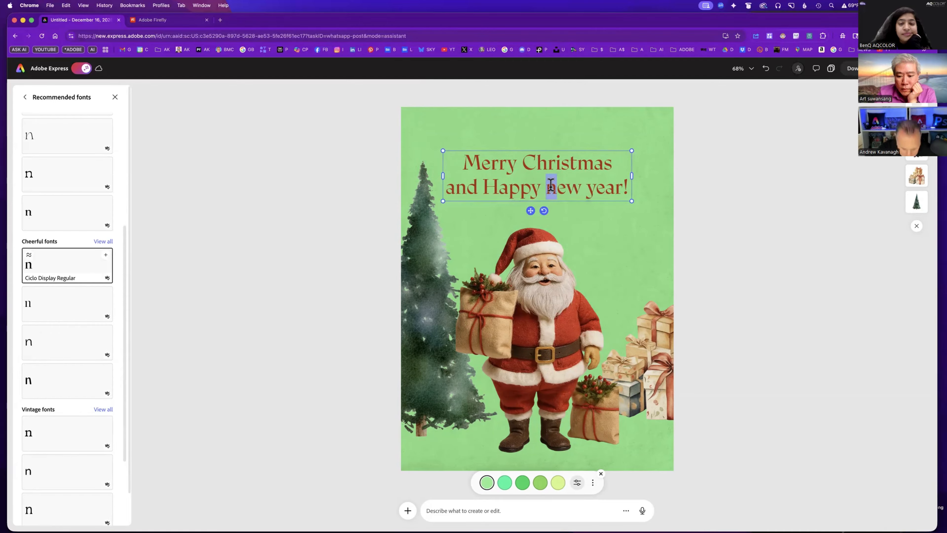
text(N)
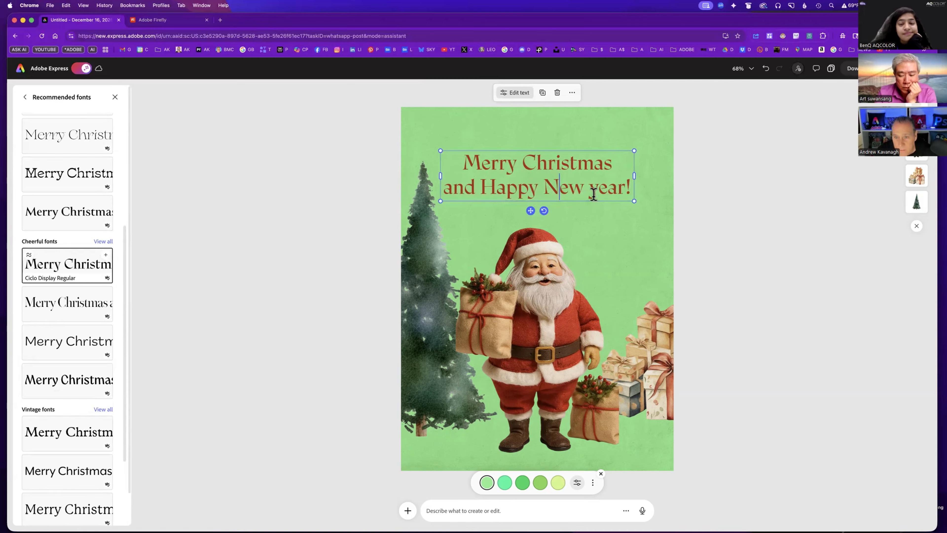
drag(591, 189, 601, 190)
text(Y)
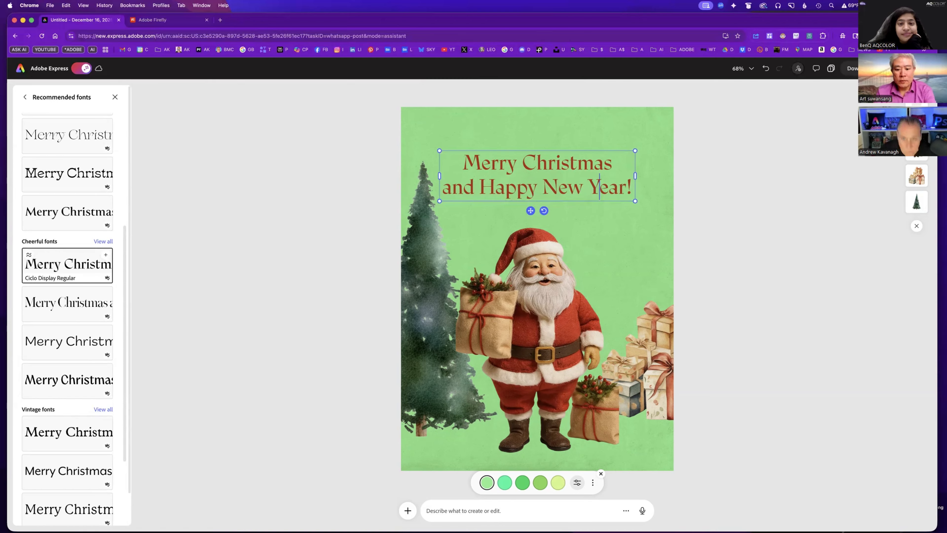
Change the text color of "Happy New Year!" to white (#FFFFFF) and deselect the words
drag(479, 187, 631, 179)
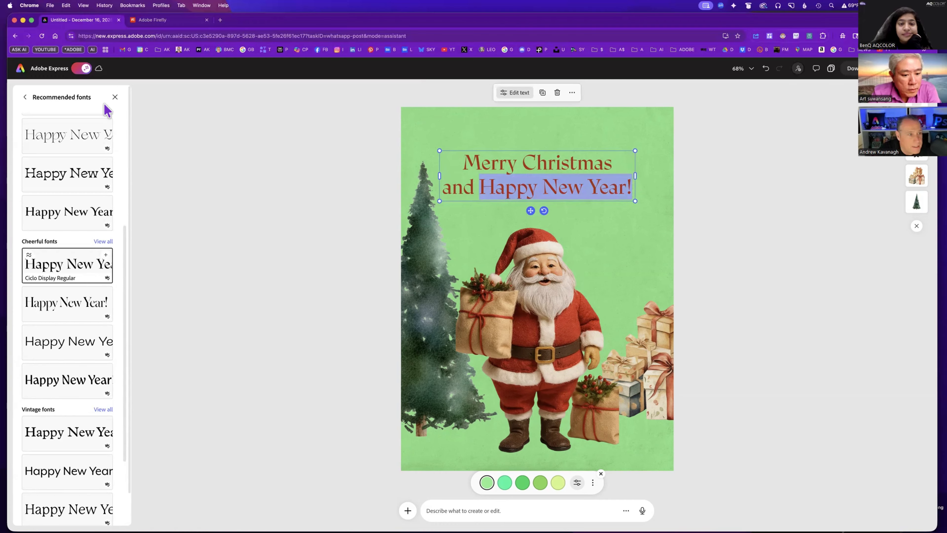
click(116, 98)
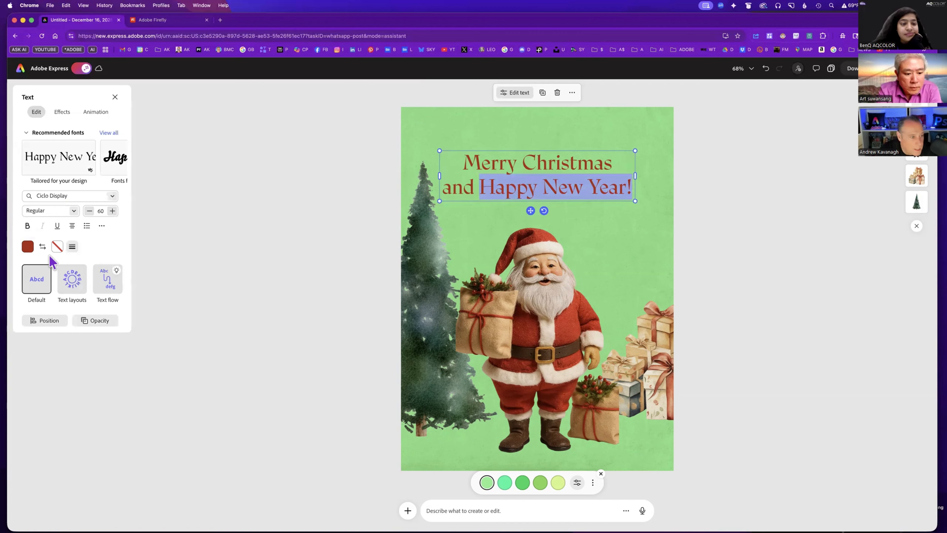
click(27, 247)
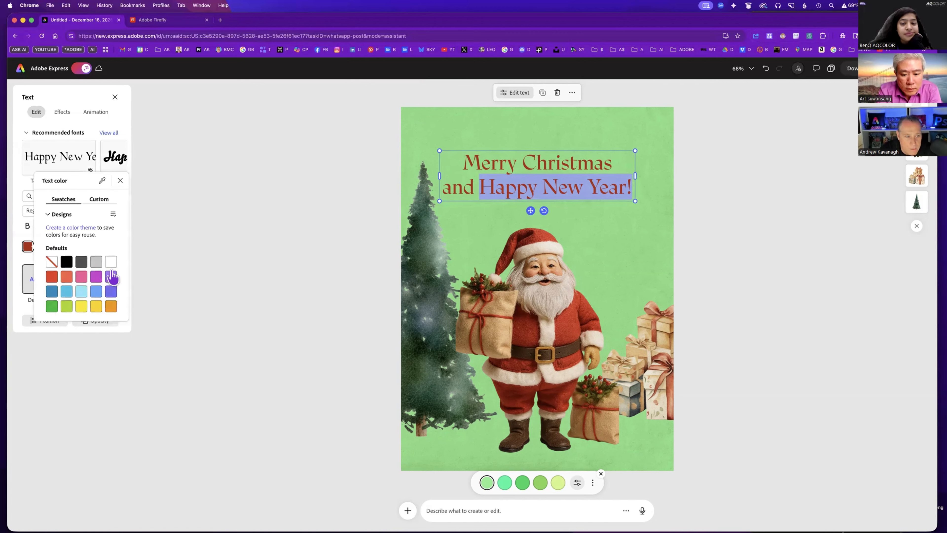
click(111, 262)
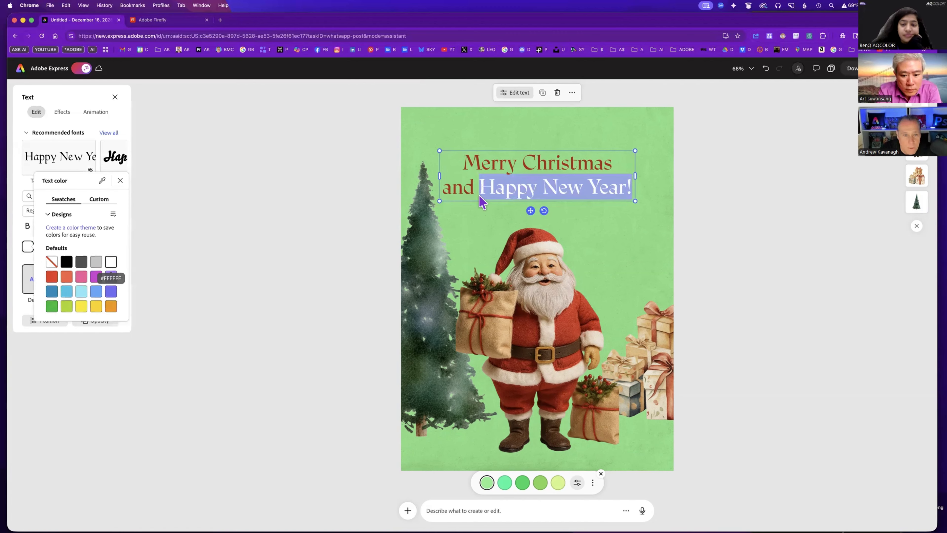
click(492, 186)
click(499, 184)
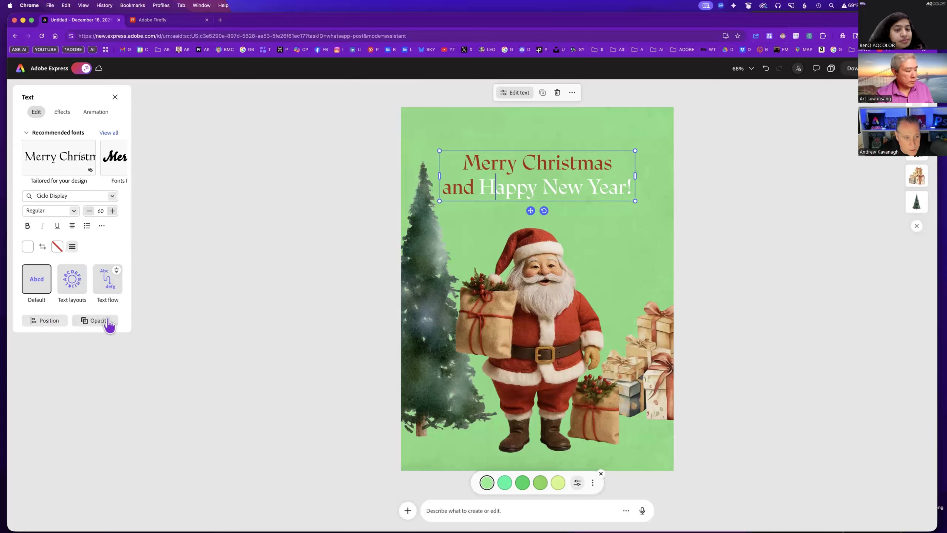
Add a custom shadow to the greeting using the default green swatch and a distance of 2
click(63, 112)
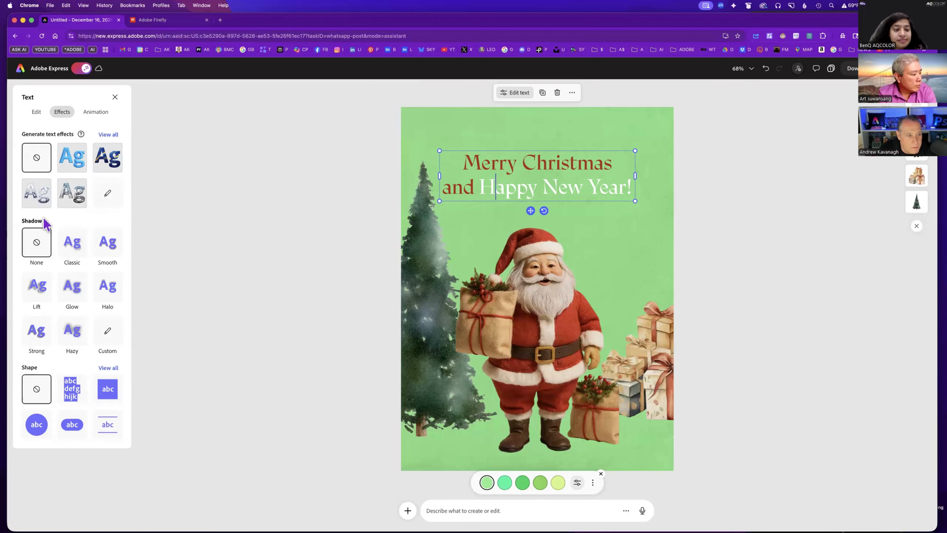
click(110, 333)
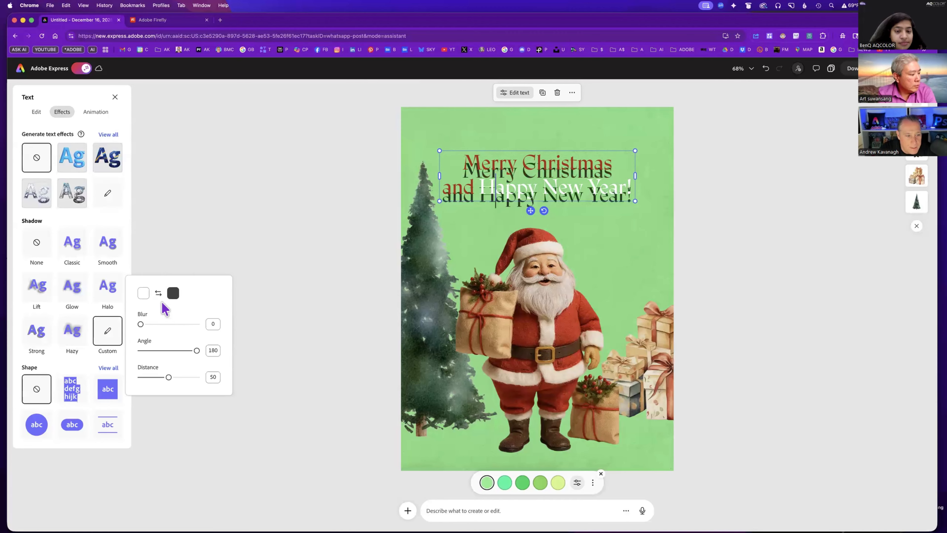
click(173, 293)
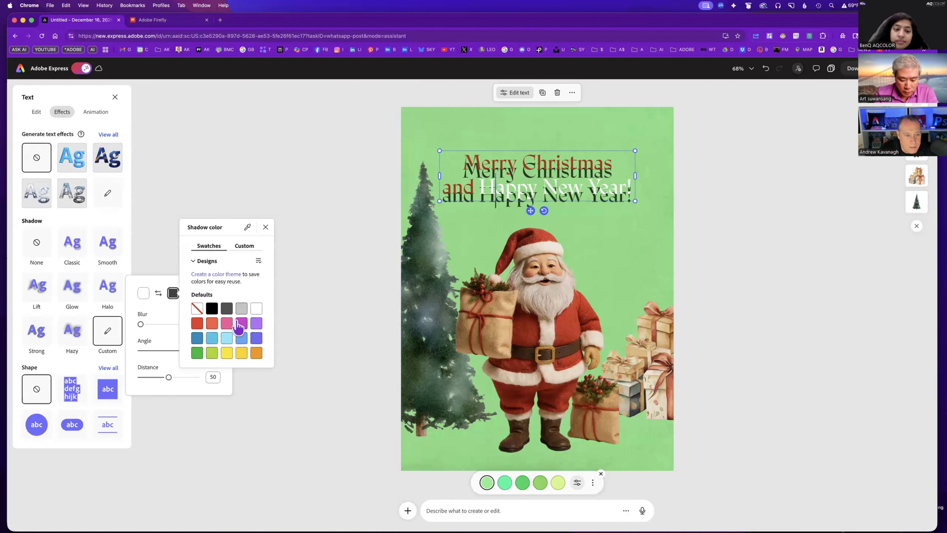
click(197, 352)
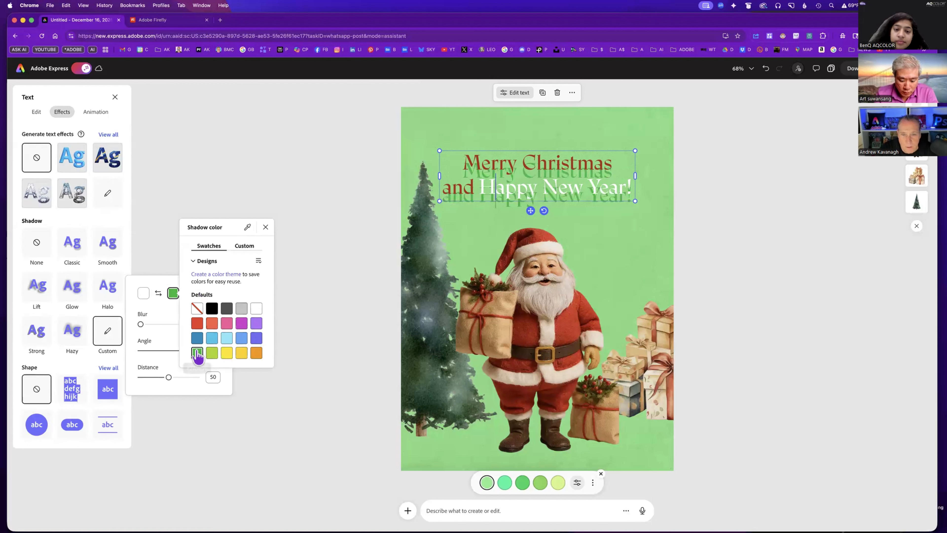
click(161, 319)
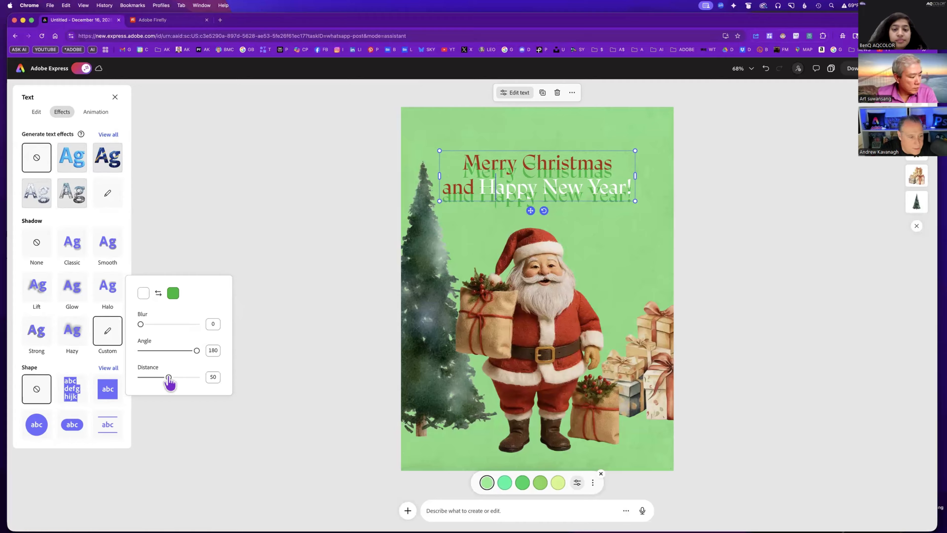
drag(169, 378, 143, 381)
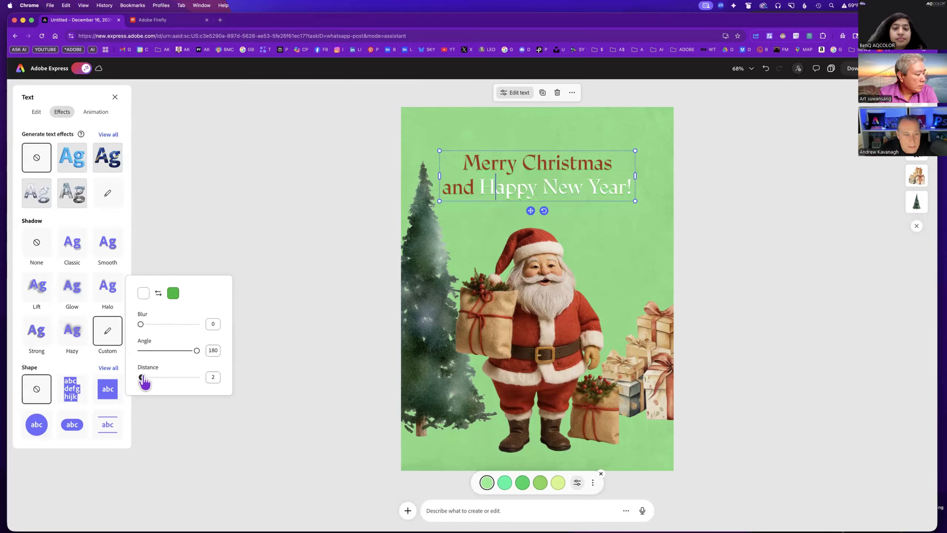
Darken the greeting's shadow to custom green #0E7D19 and set its distance to 4
click(173, 294)
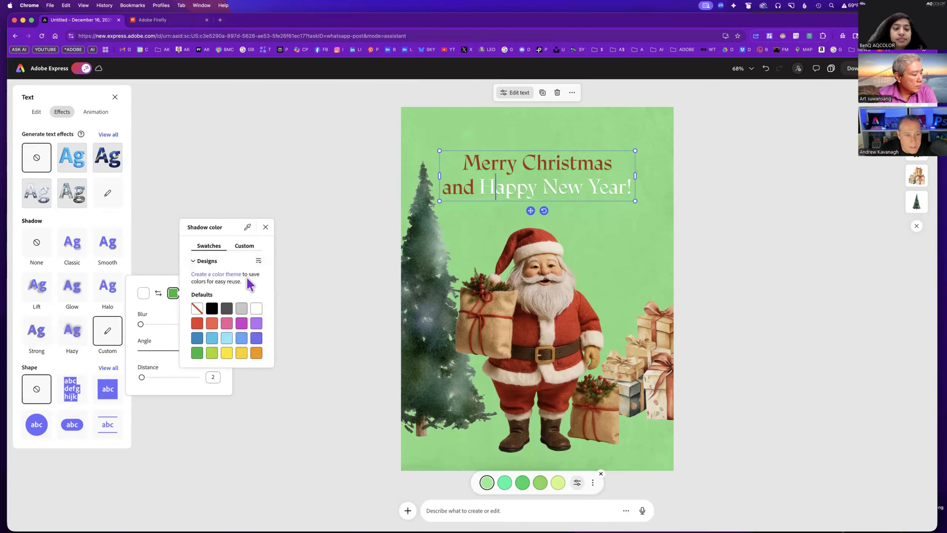
click(248, 246)
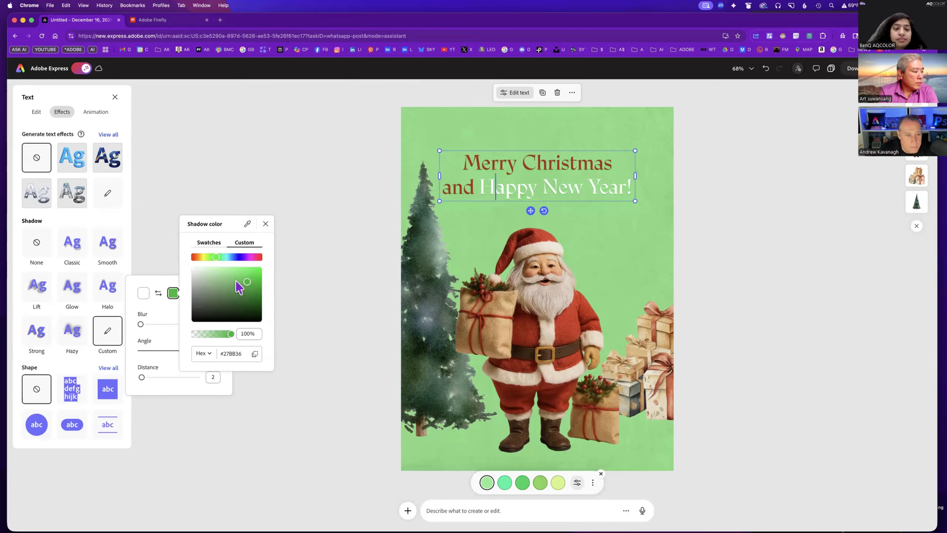
click(254, 289)
drag(254, 291, 256, 298)
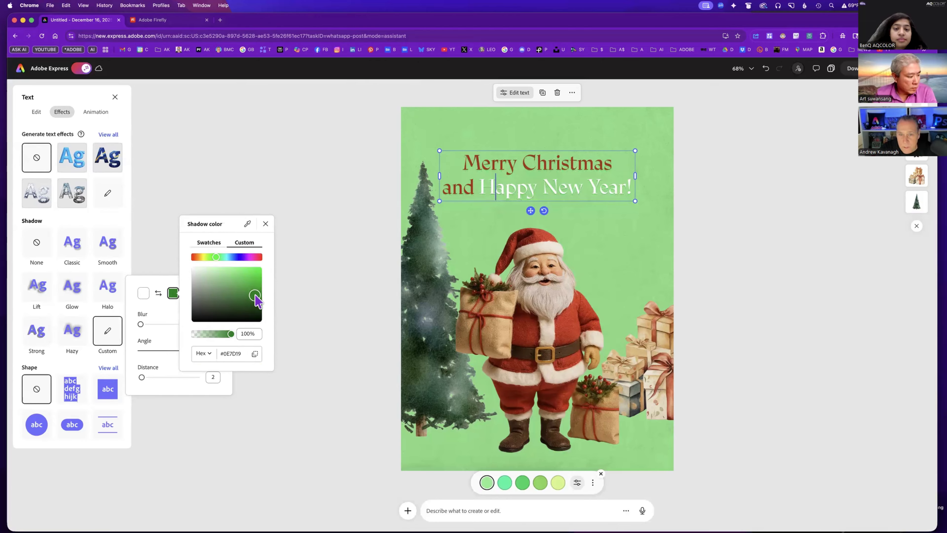
click(168, 316)
drag(142, 377, 141, 377)
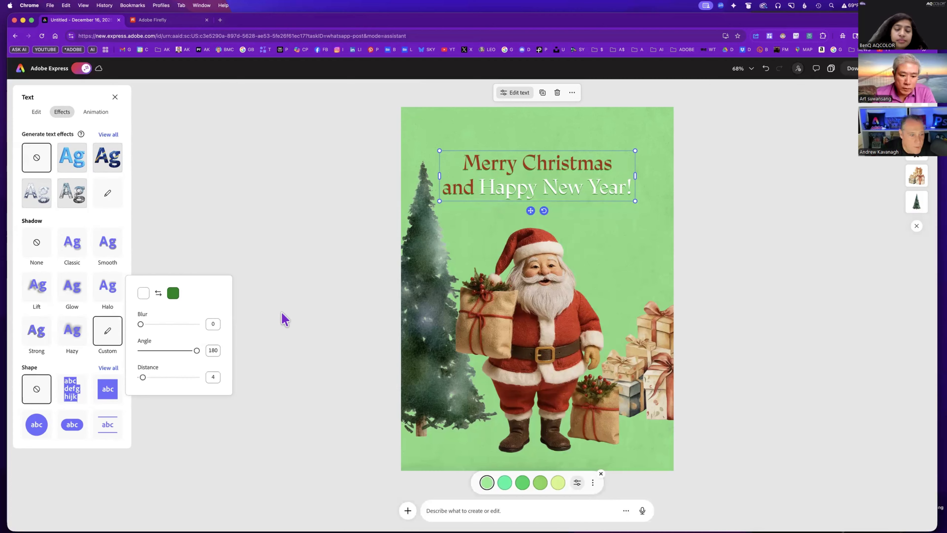
click(289, 310)
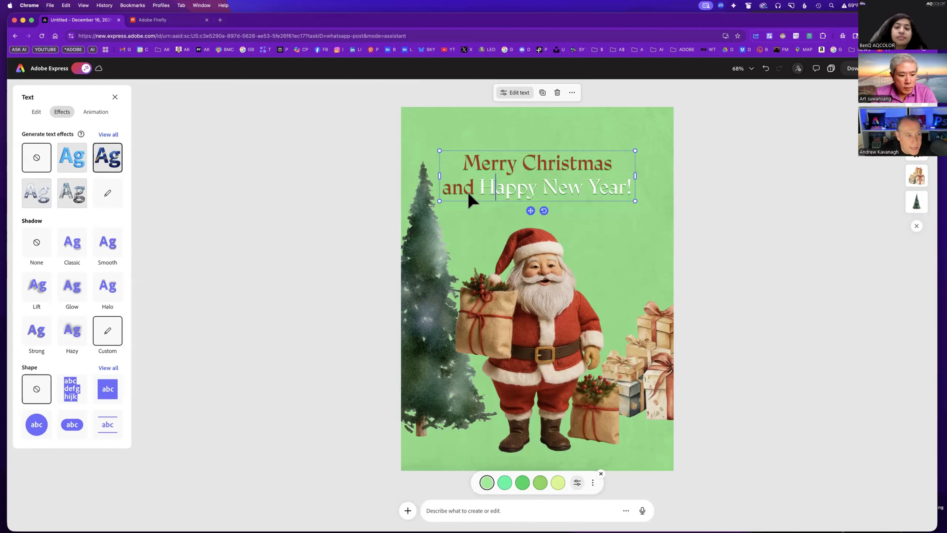
Set the font style of the words "Merry Christmas" to Black
triple_click(614, 185)
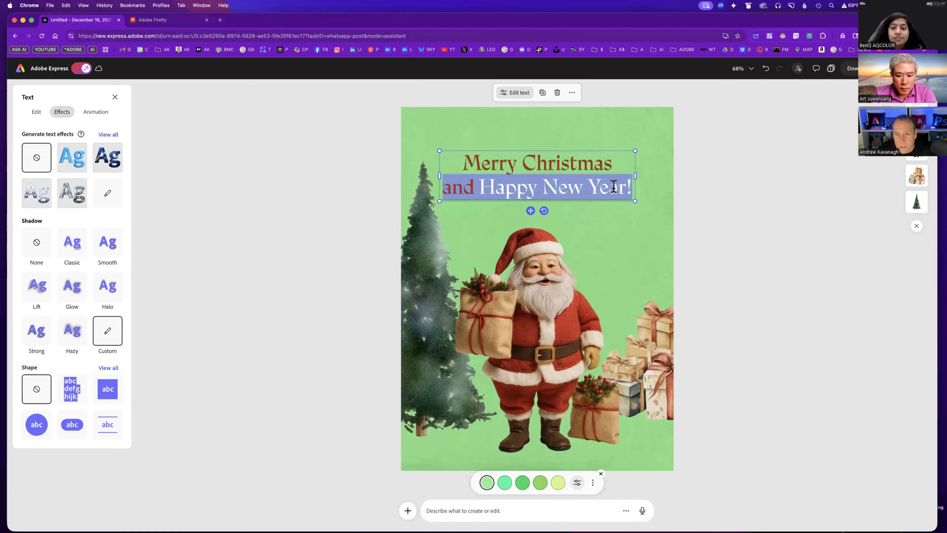
click(611, 186)
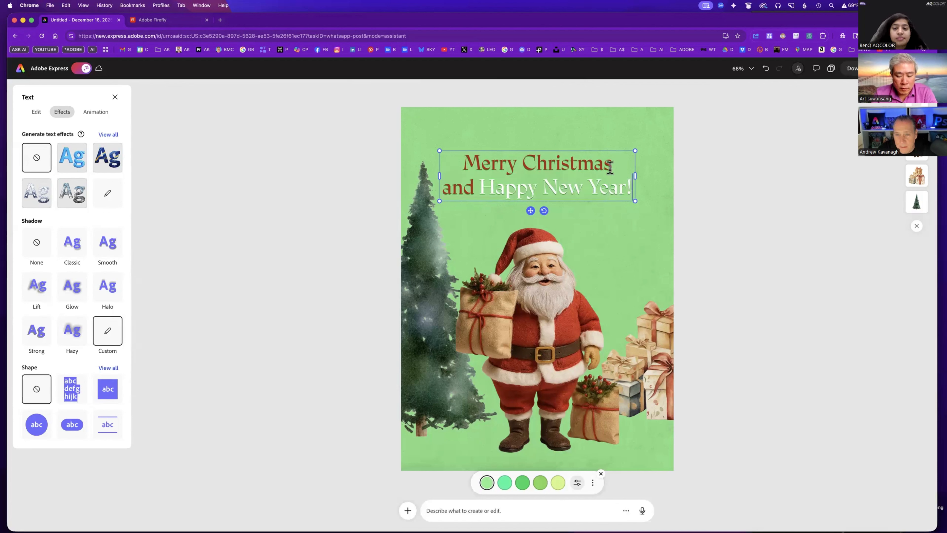
drag(612, 163, 459, 158)
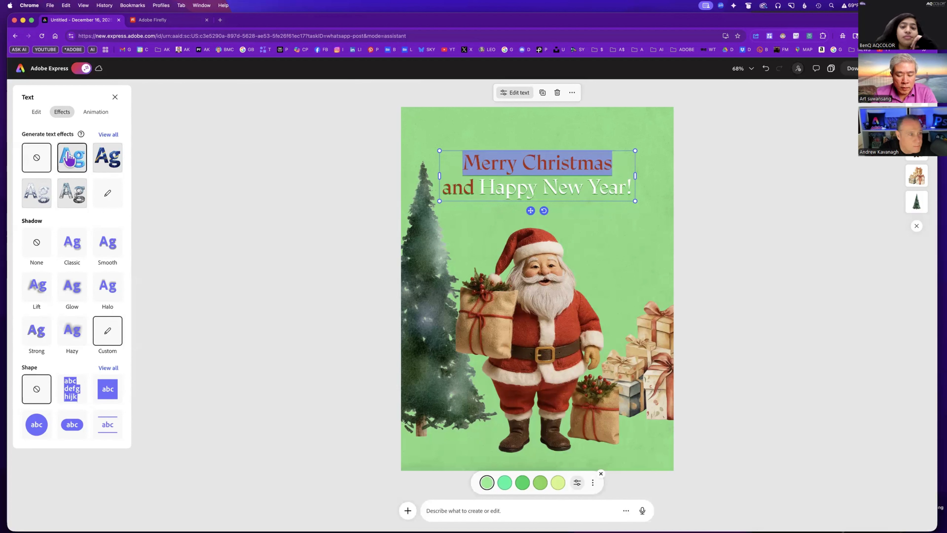
click(36, 112)
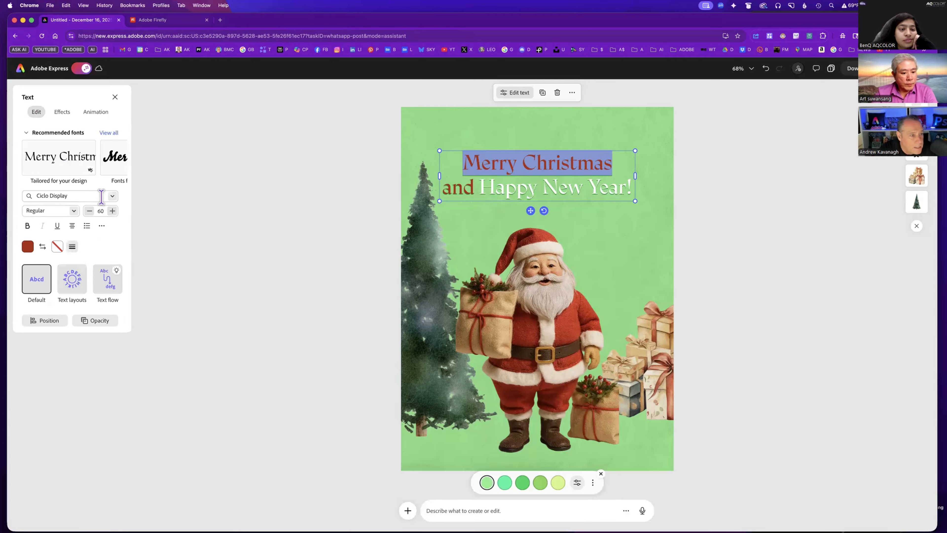
click(70, 210)
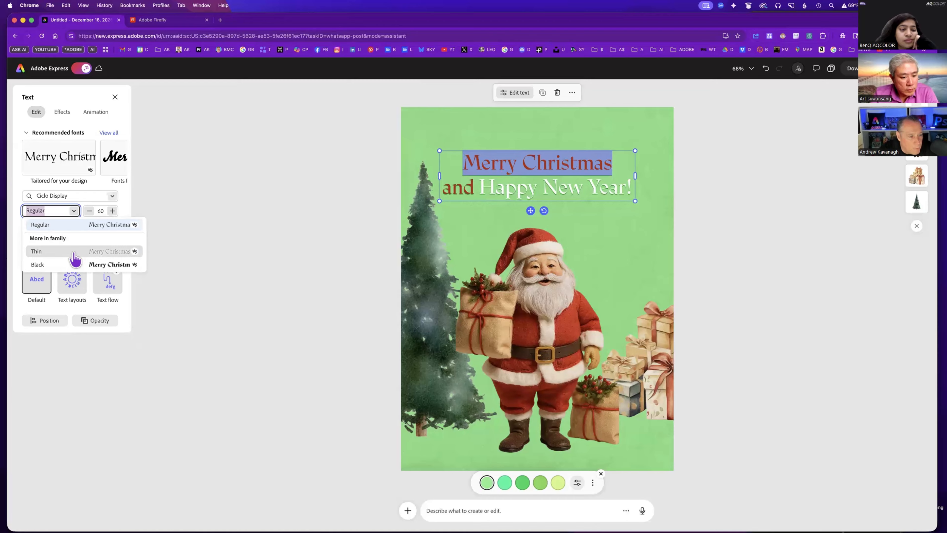
click(57, 265)
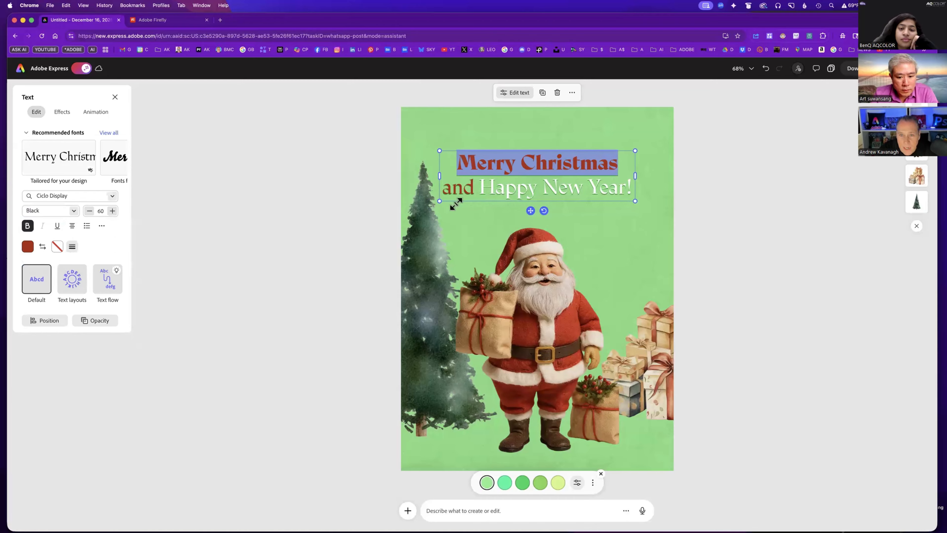
Increase the font size of the words "Merry Christmas" to 80 and leave text editing
click(113, 211)
click(112, 211)
click(112, 211)
click(112, 211)
click(112, 211)
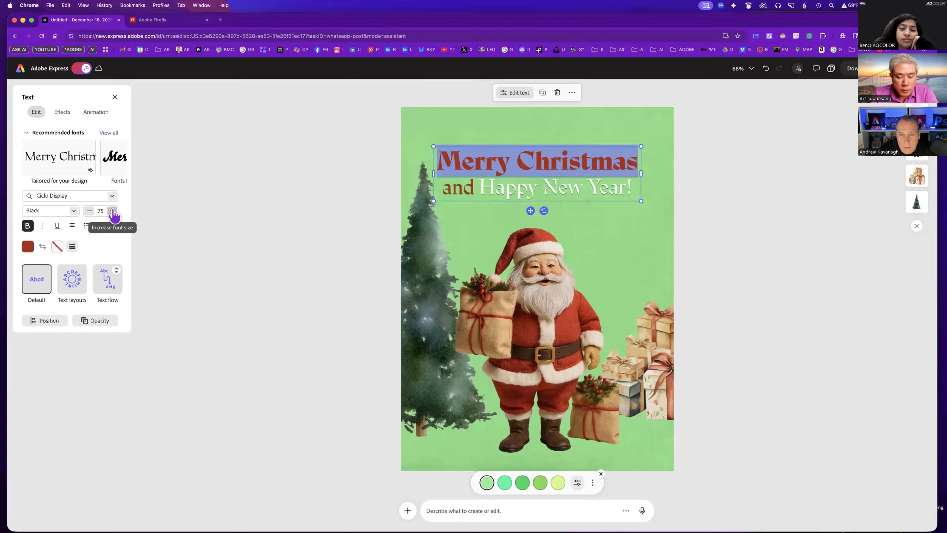
click(112, 211)
click(112, 211)
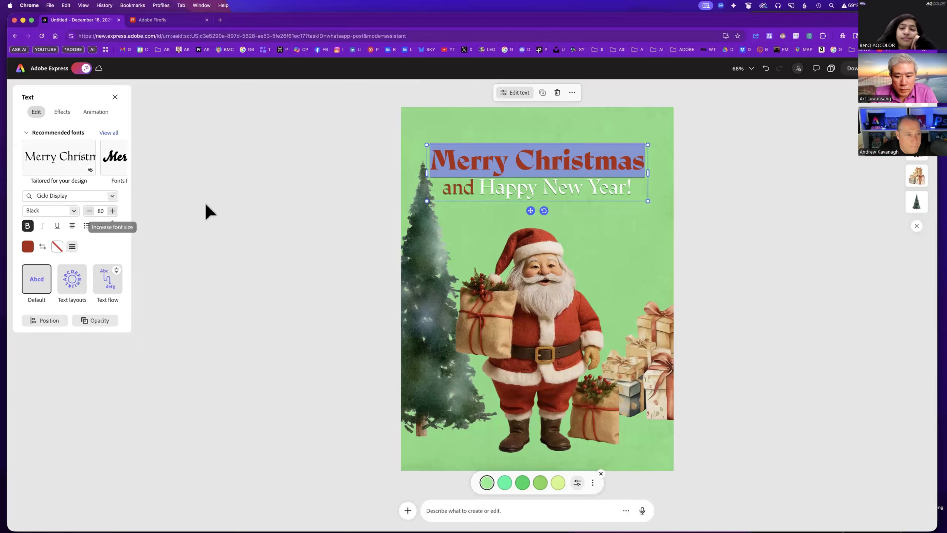
key(Escape)
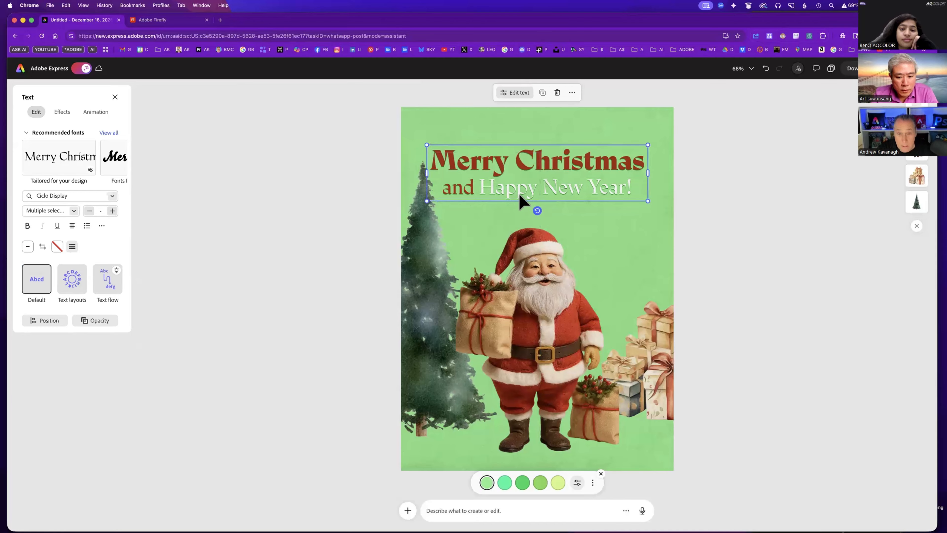
Select the words "Merry Christmas" and open the create-your-own option for generated text effects
click(571, 164)
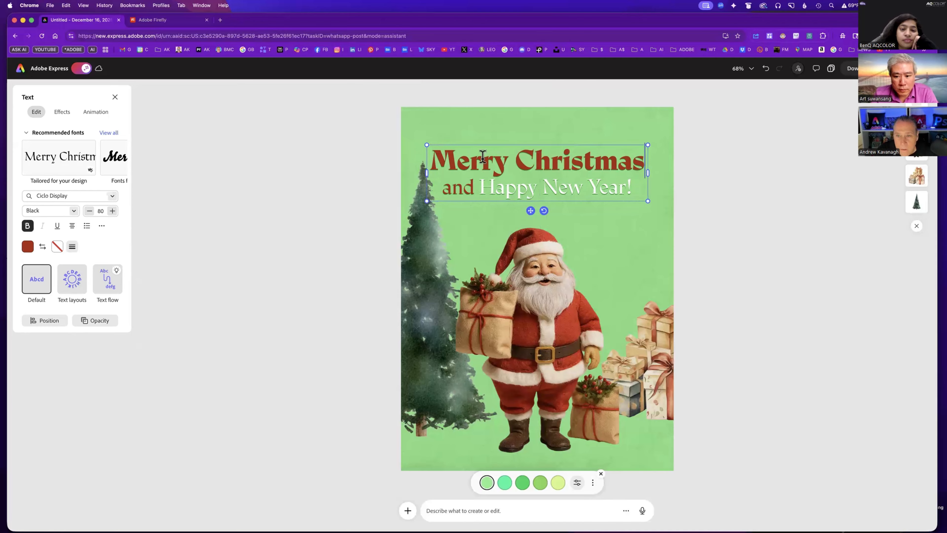
drag(644, 162, 413, 159)
click(62, 111)
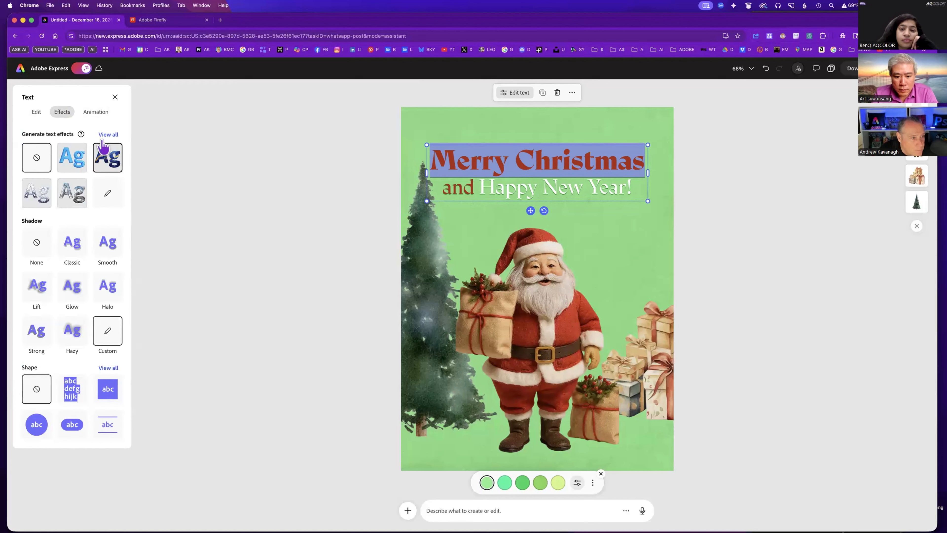
click(108, 135)
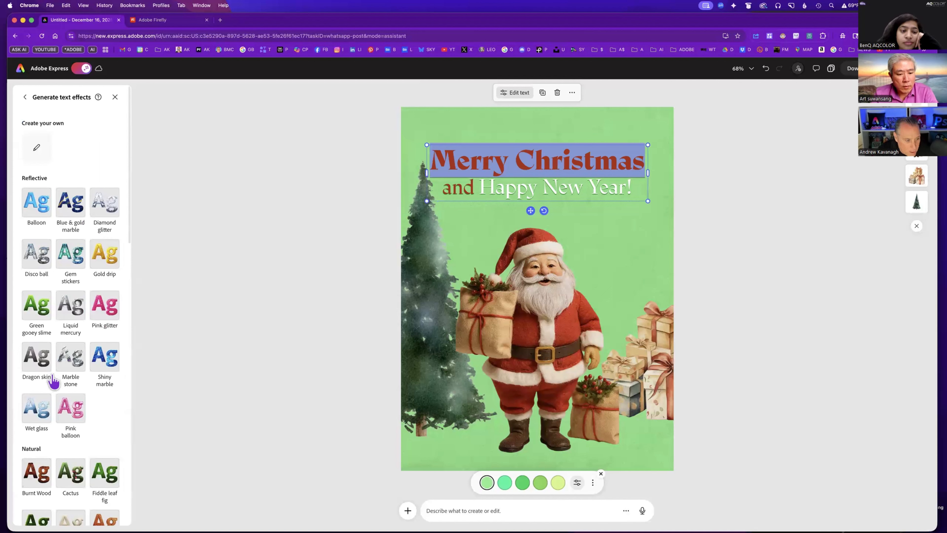
click(37, 149)
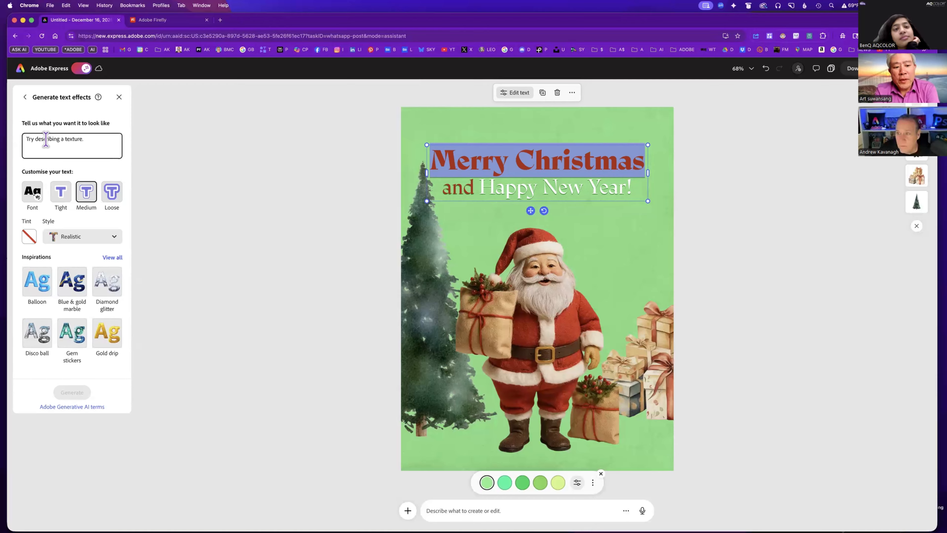
Generate a text effect for the greeting from the description "Christmas Presents"
text(c)
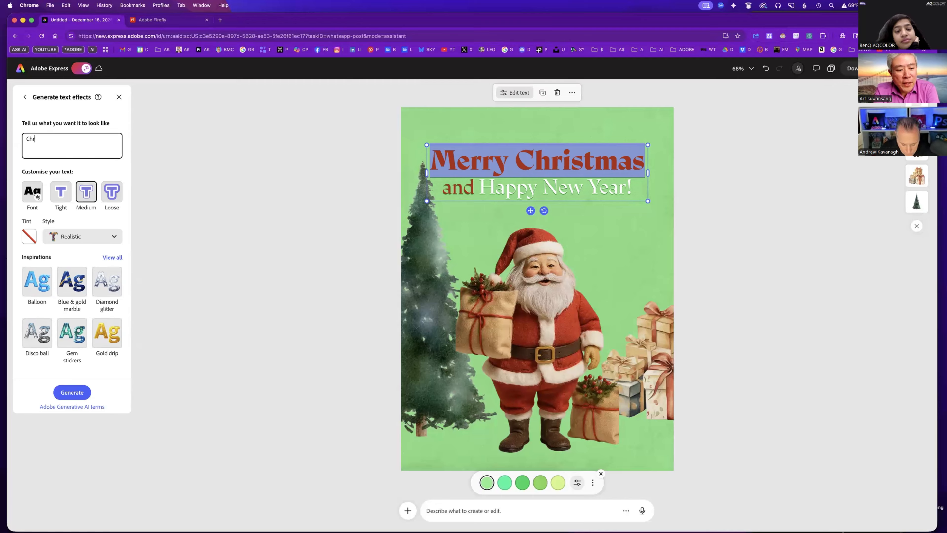
text(hristmas Presents)
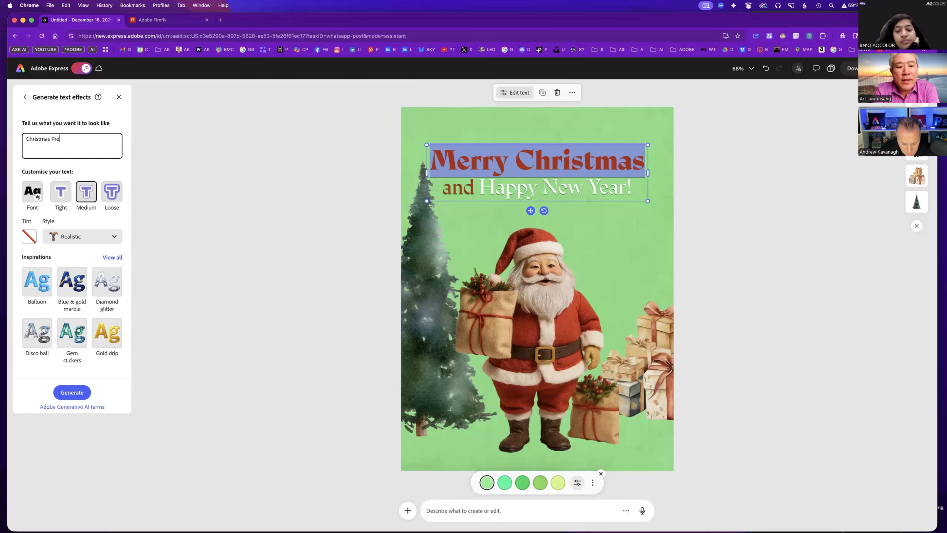
click(72, 393)
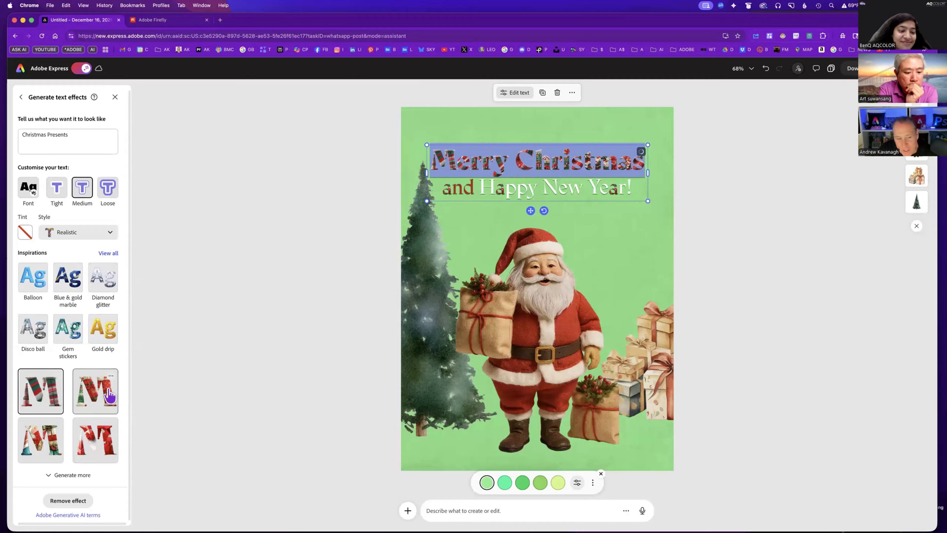
Try the other three generated "Christmas Presents" variations on the greeting and remove the text effect
click(95, 396)
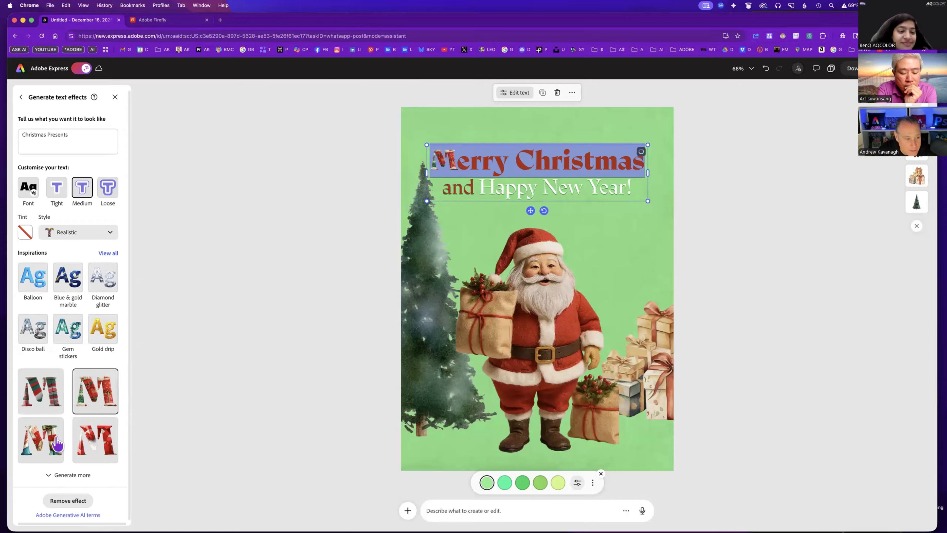
click(48, 444)
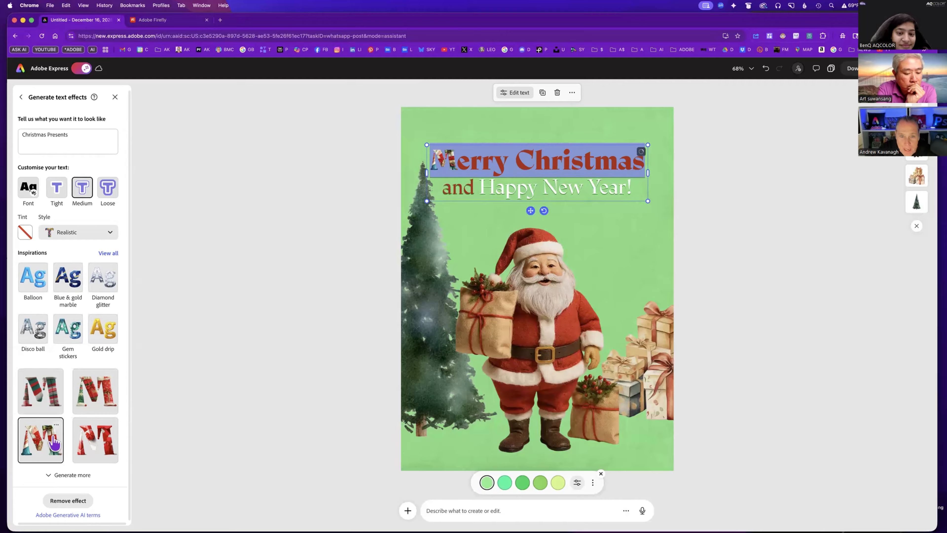
click(99, 447)
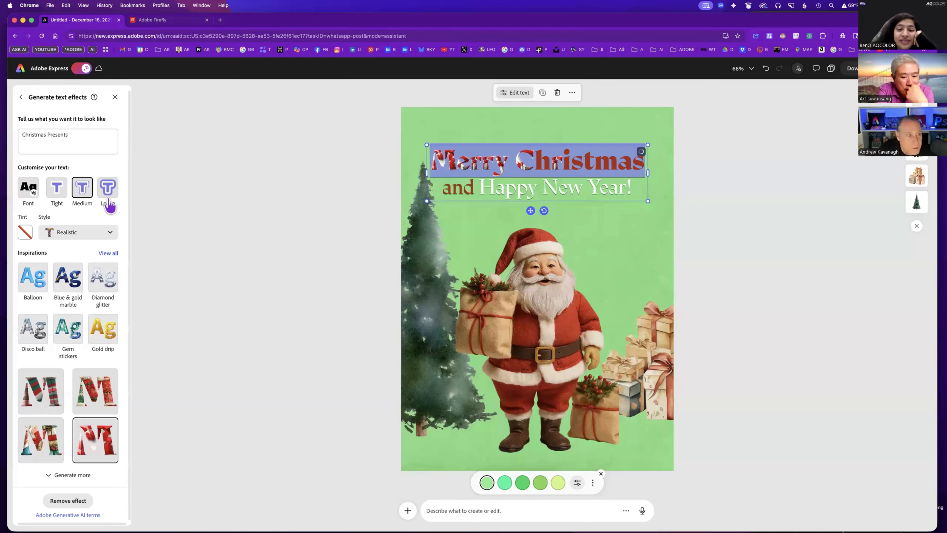
click(89, 141)
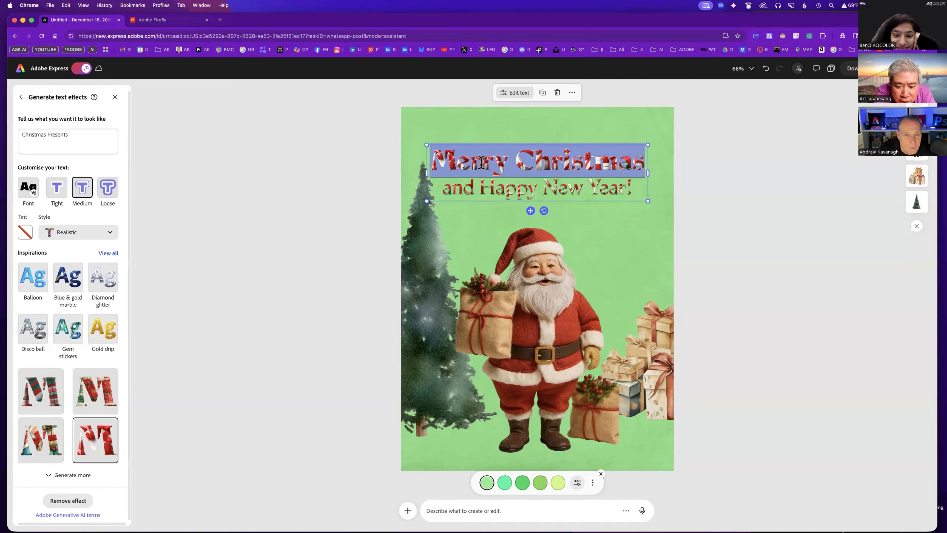
click(62, 501)
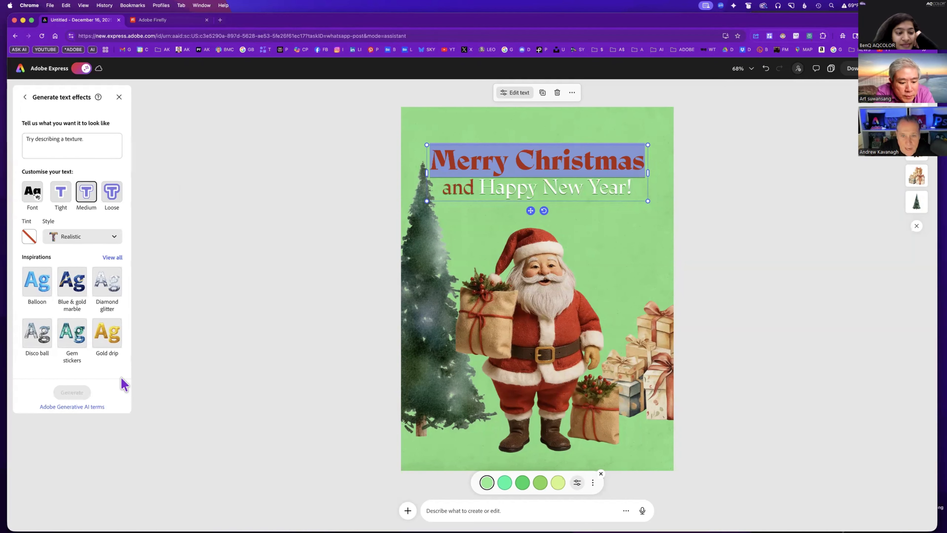
Generate a text effect for the greeting from the description "Red and Green Felt" and deselect the text
click(80, 138)
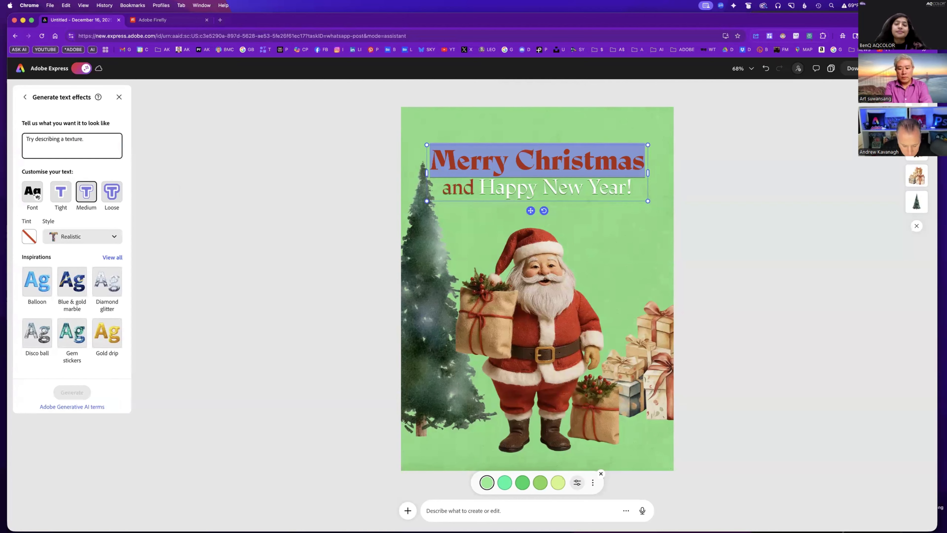
text(Red and Green Felt)
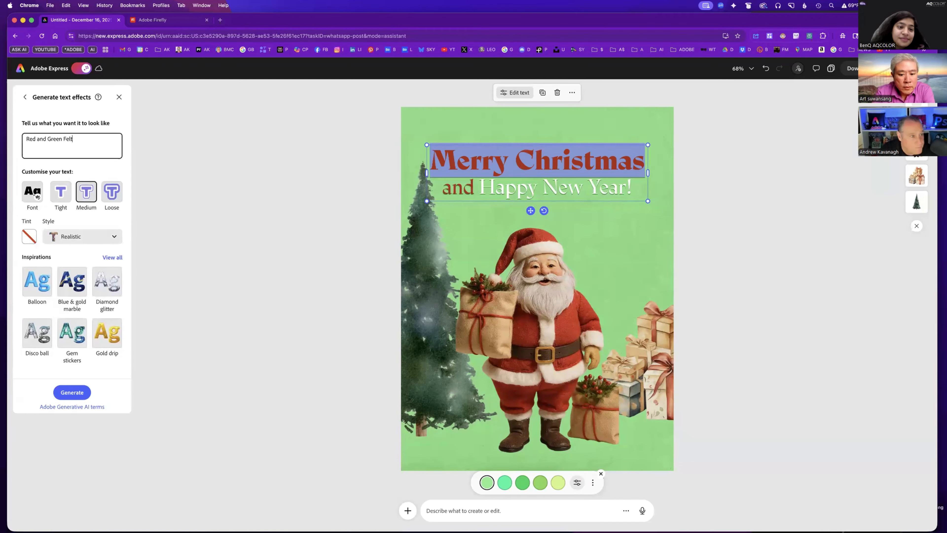
click(76, 394)
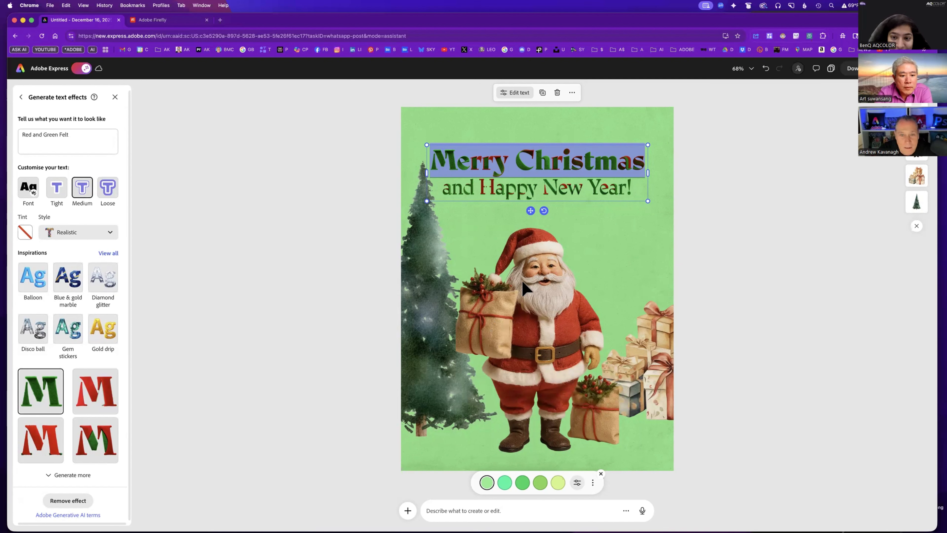
click(618, 188)
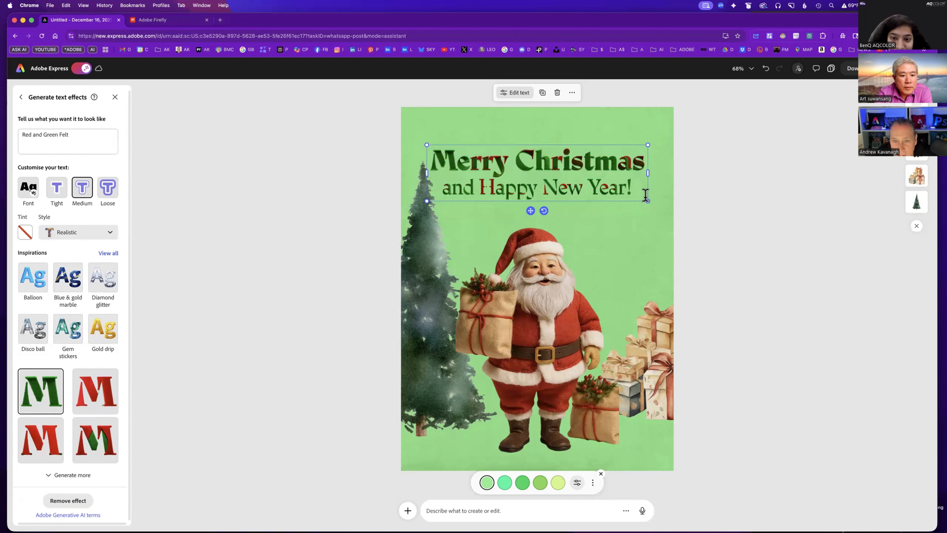
click(645, 252)
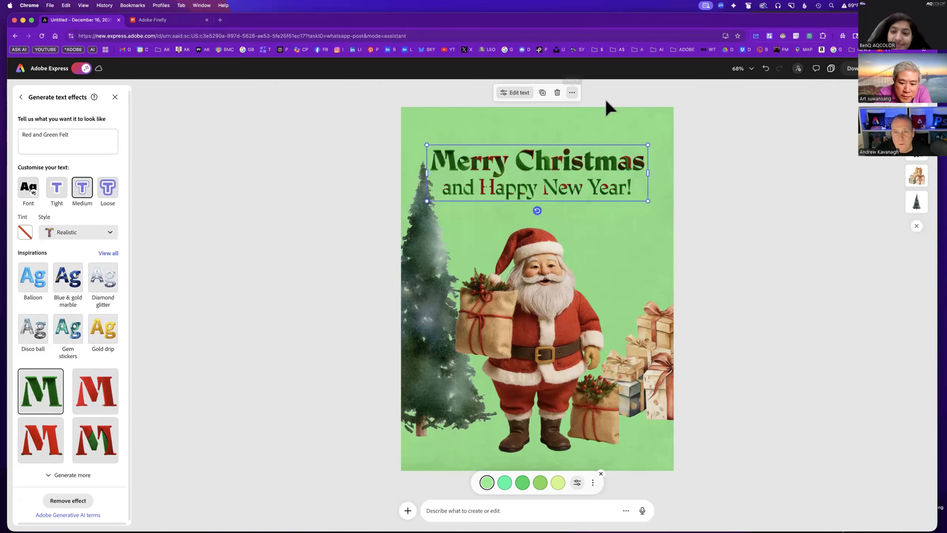
click(572, 93)
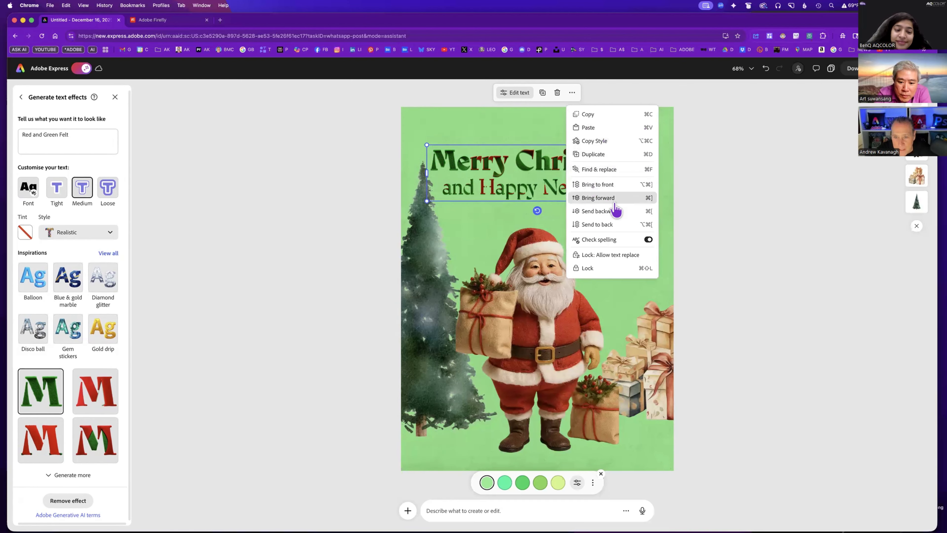
key(Escape)
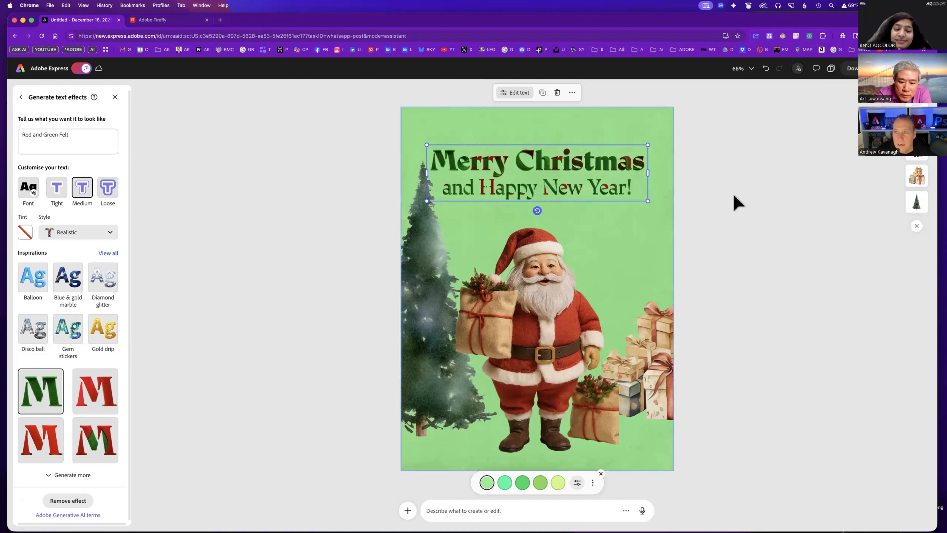
click(793, 136)
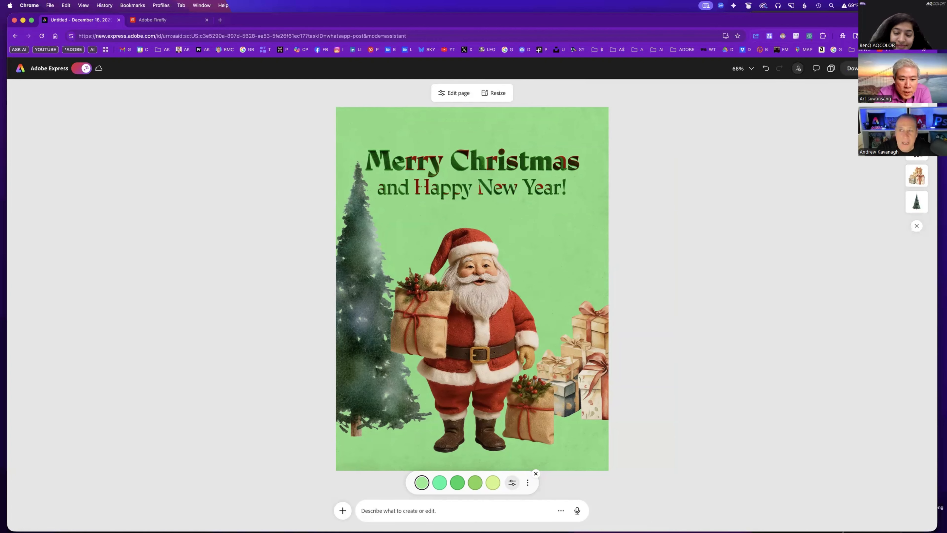
Examine the card's download options and available file formats, then close them without downloading
click(851, 68)
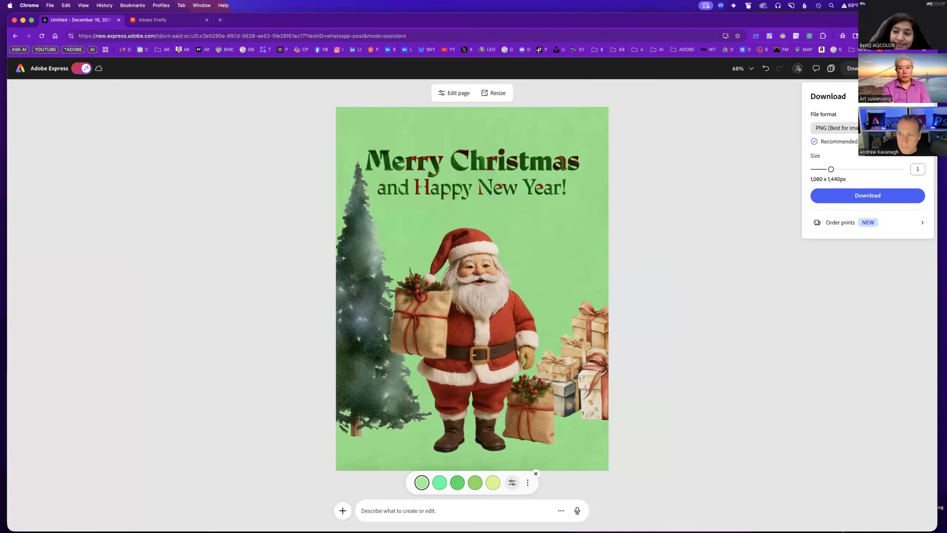
click(835, 128)
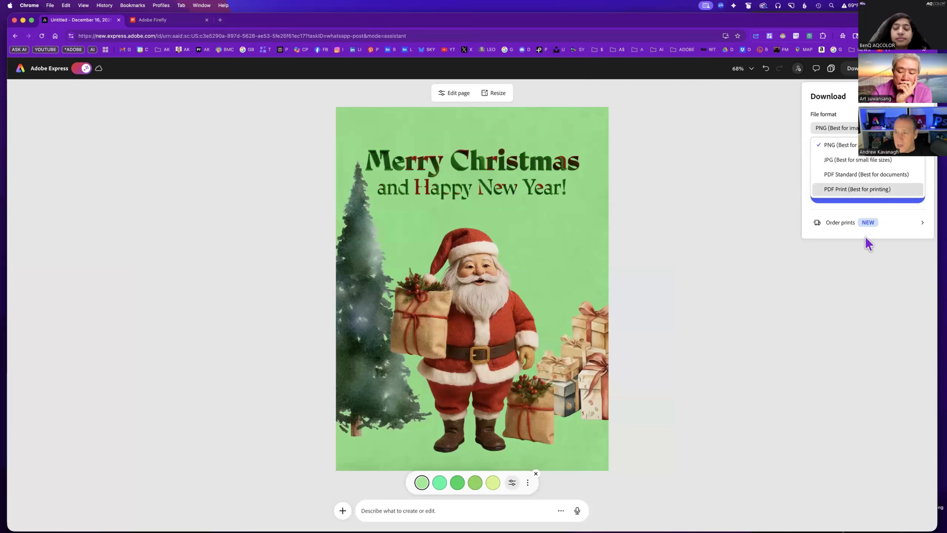
click(828, 270)
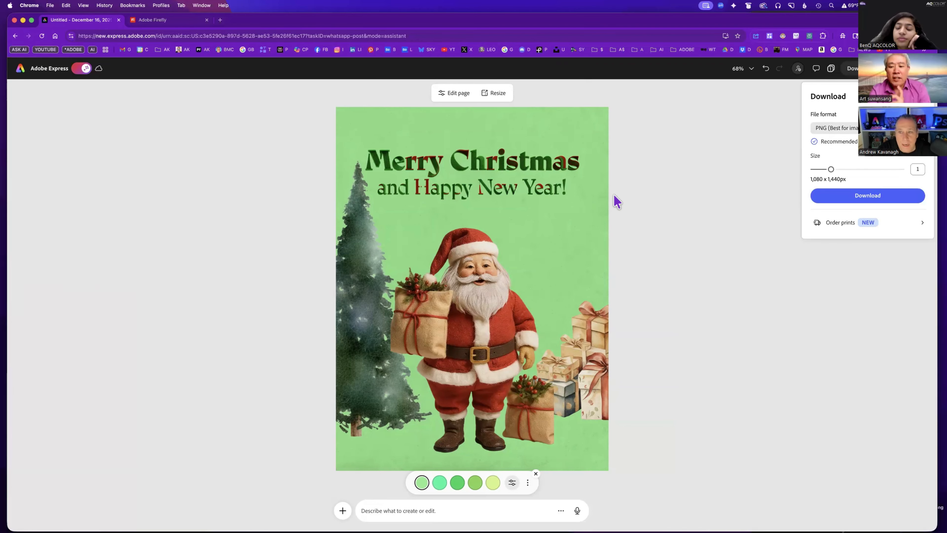
click(637, 160)
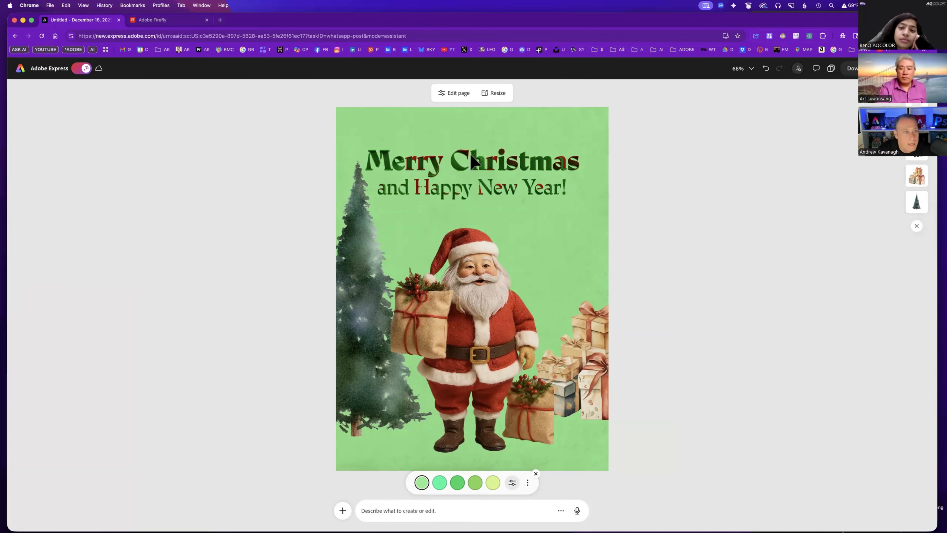
Examine the page editing options and the effects and editing tools available for the Santa image
click(455, 94)
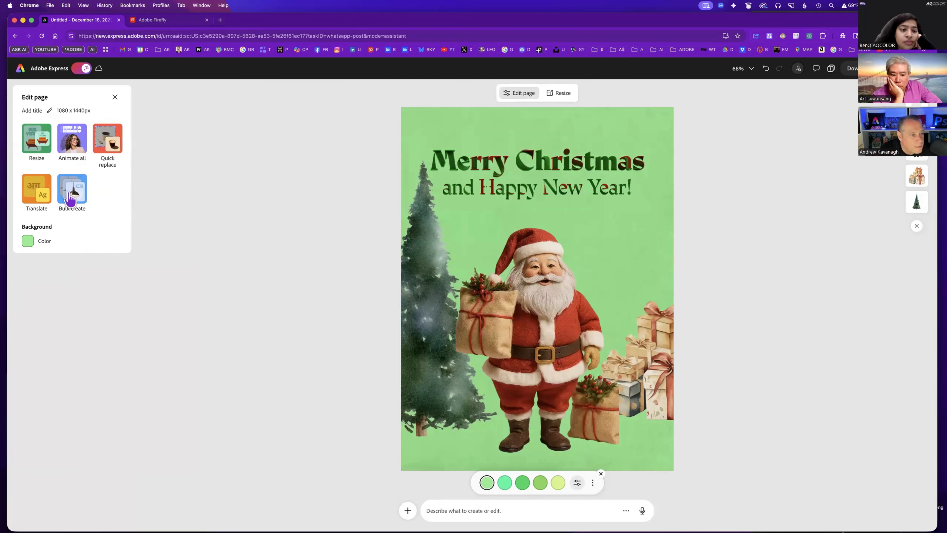
click(115, 97)
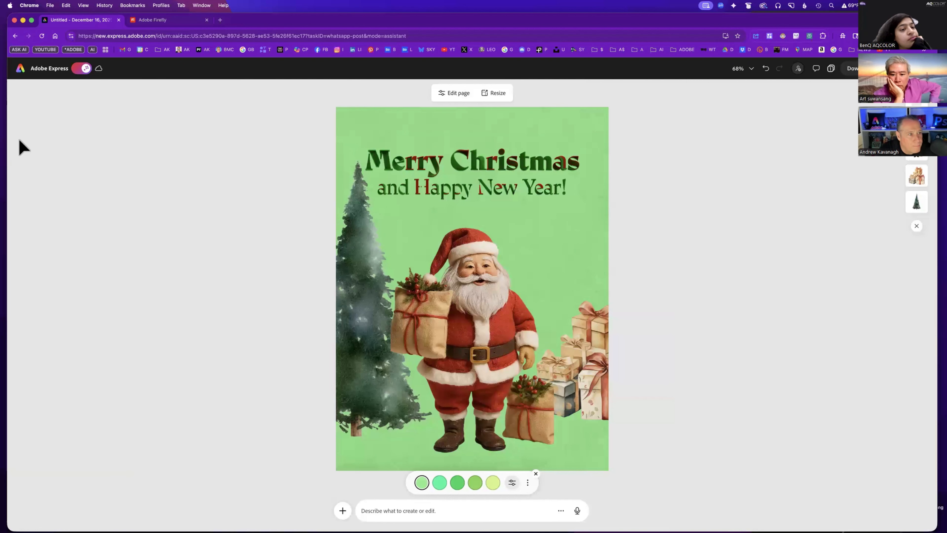
click(506, 220)
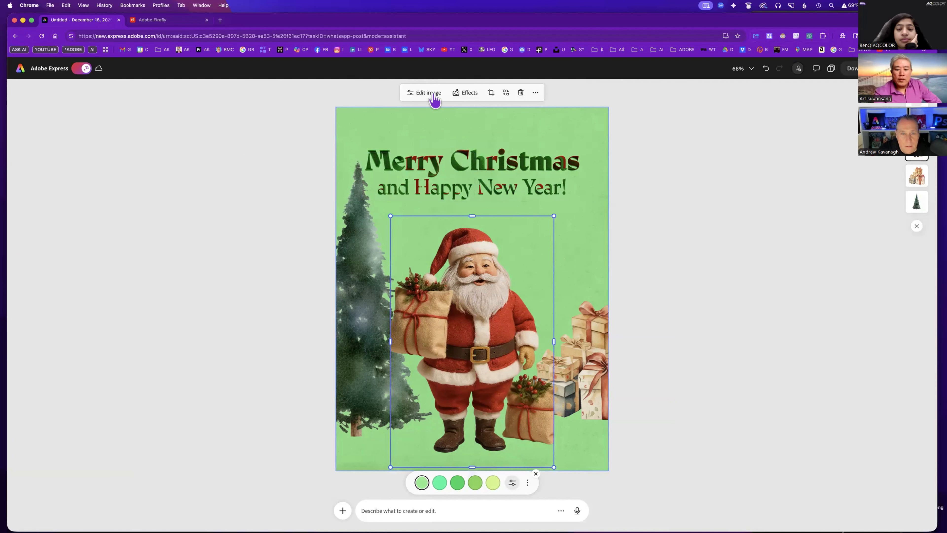
click(465, 93)
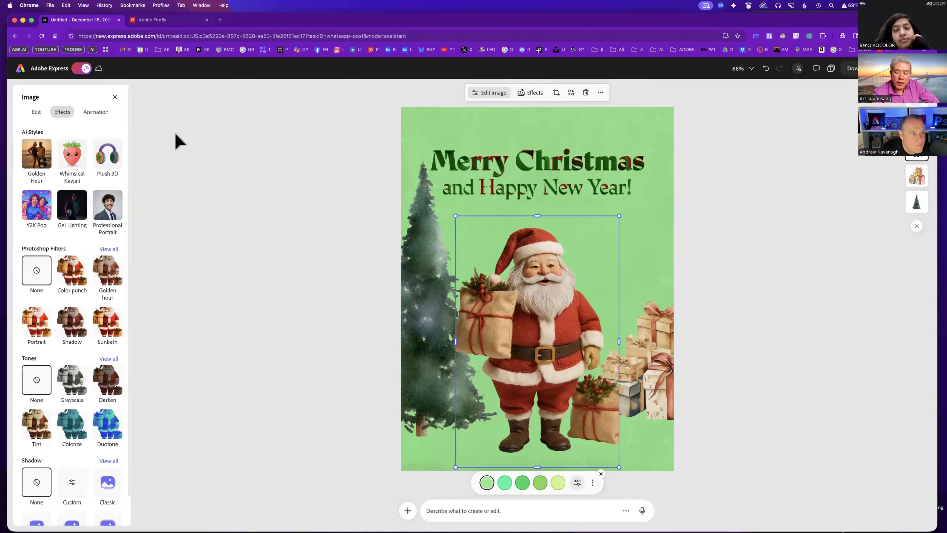
click(37, 112)
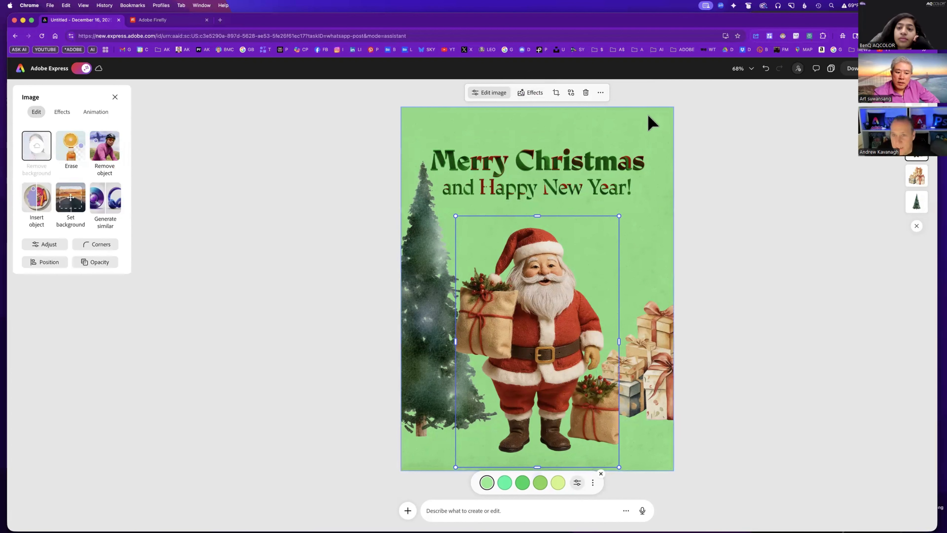
Examine the editing tools, effects and animation options available for the card's green background image
click(615, 119)
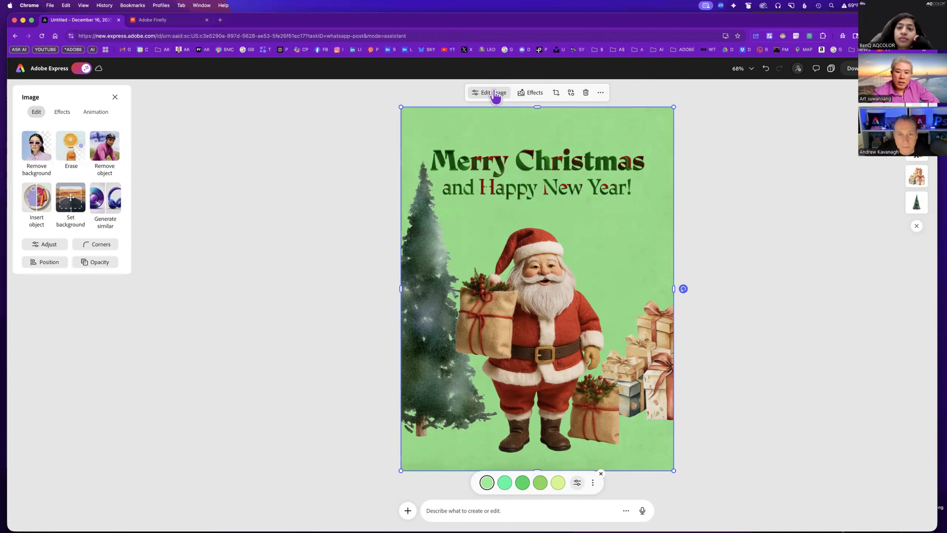
click(496, 94)
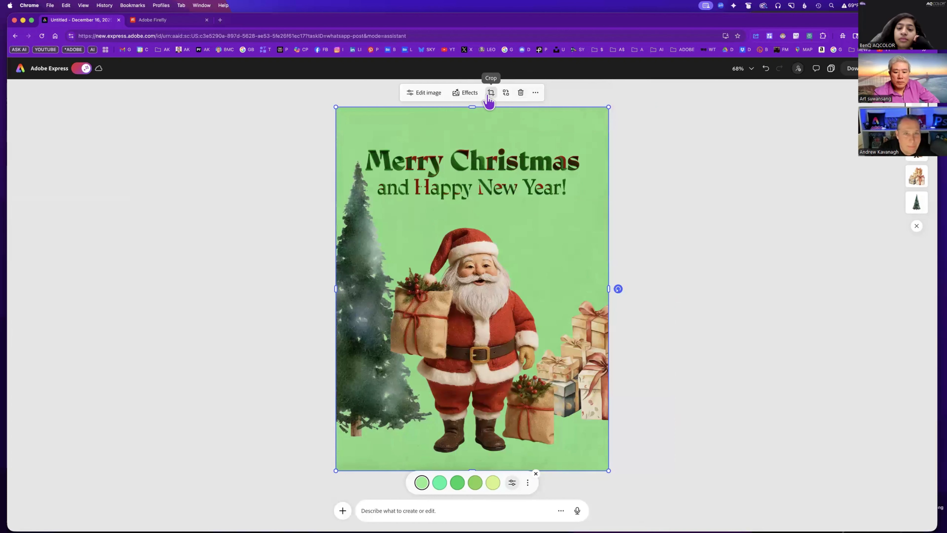
click(429, 93)
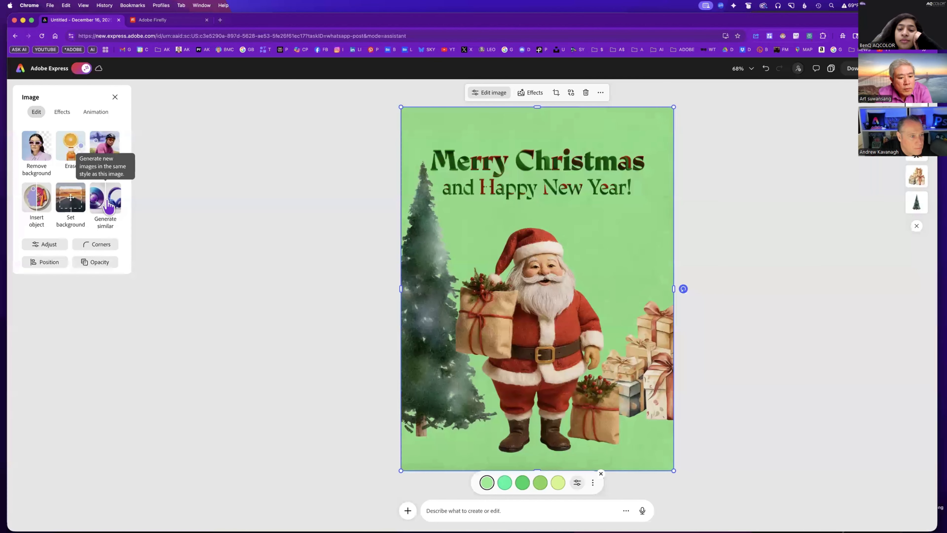
click(63, 112)
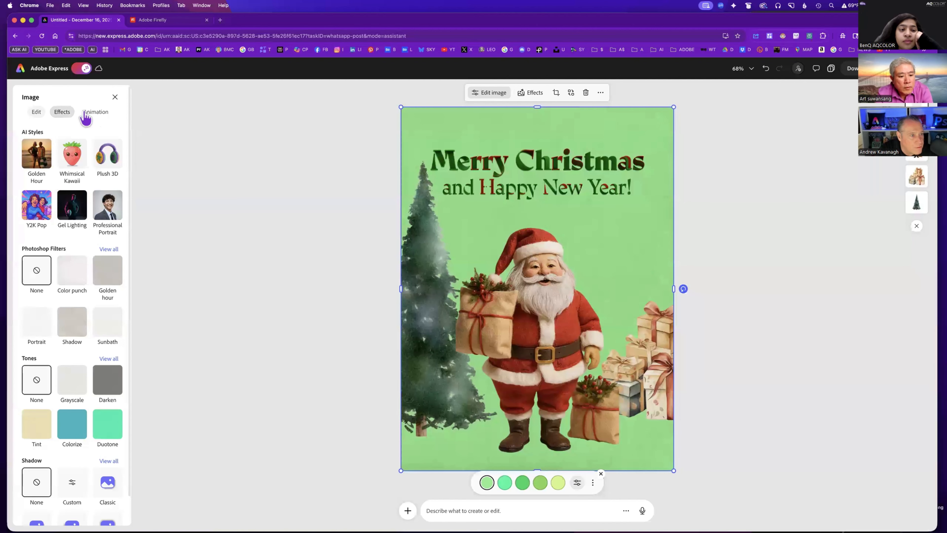
click(97, 112)
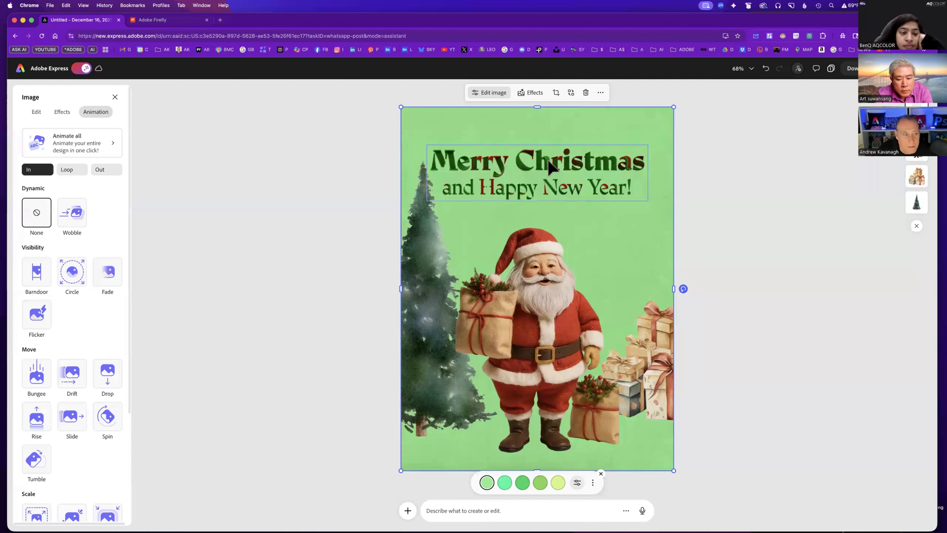
Apply a Fade entrance animation to the Merry Christmas greeting with a duration of 1.56 s
click(550, 167)
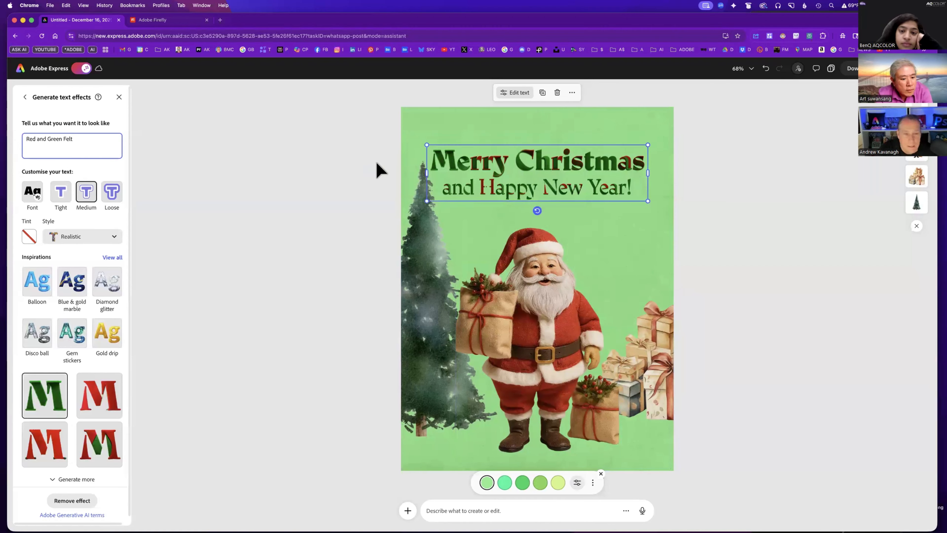
click(119, 97)
click(96, 112)
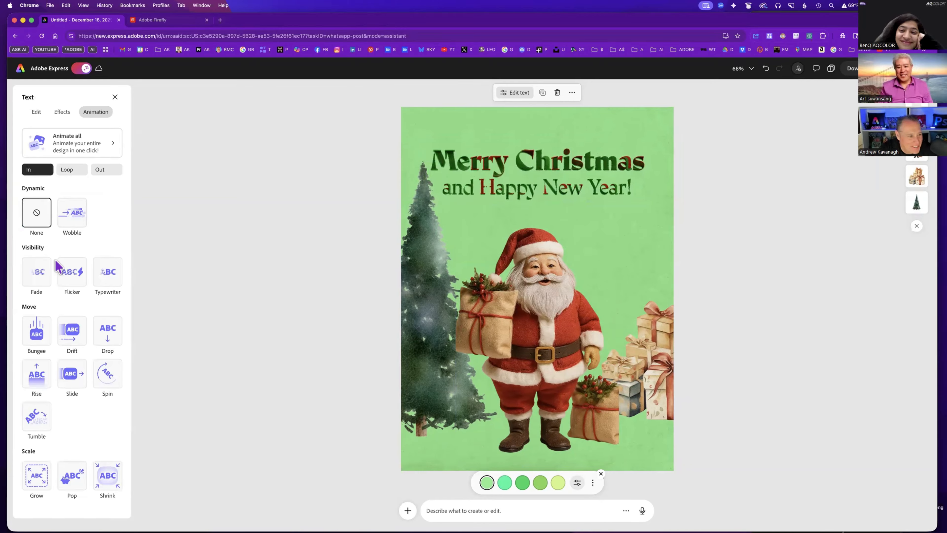
click(37, 276)
click(36, 276)
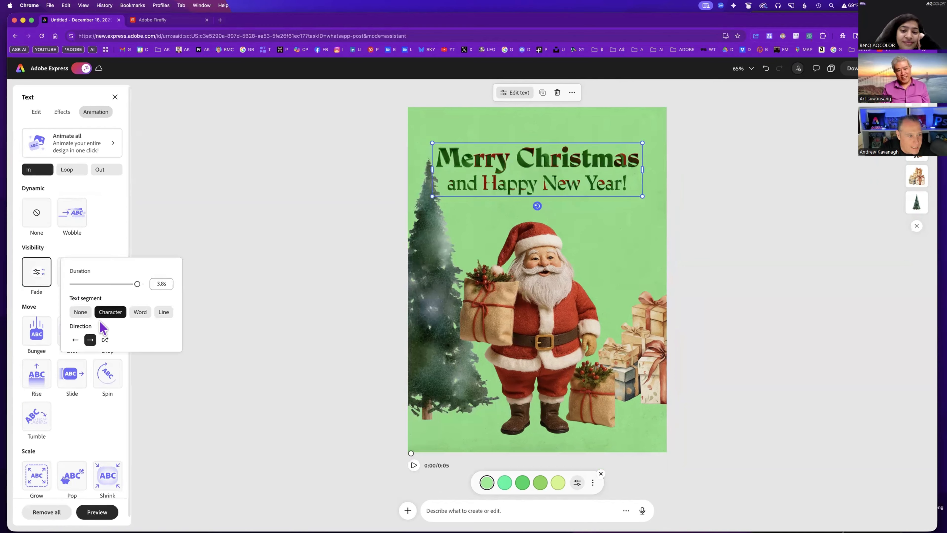
drag(137, 284, 96, 285)
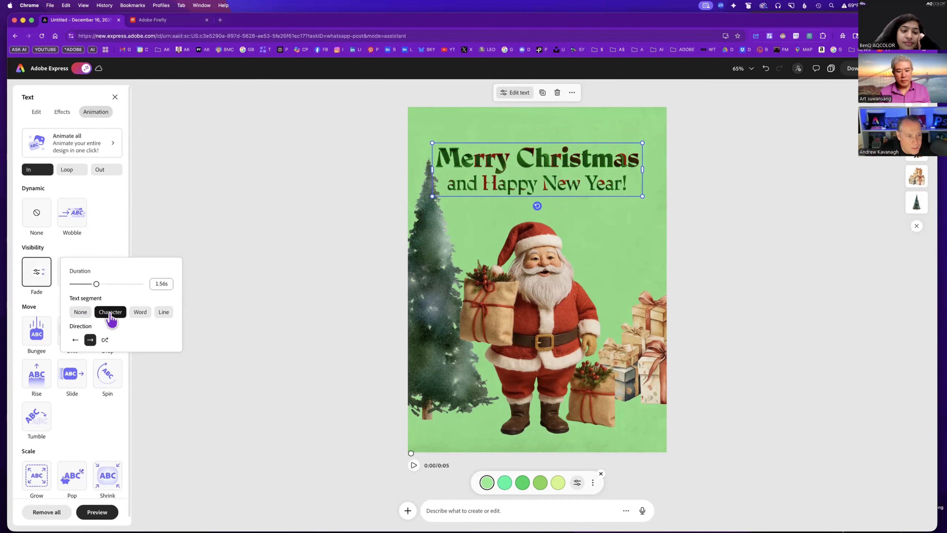
Try the None and Word text segments for the greeting's fade-in, returning it to Character
click(80, 314)
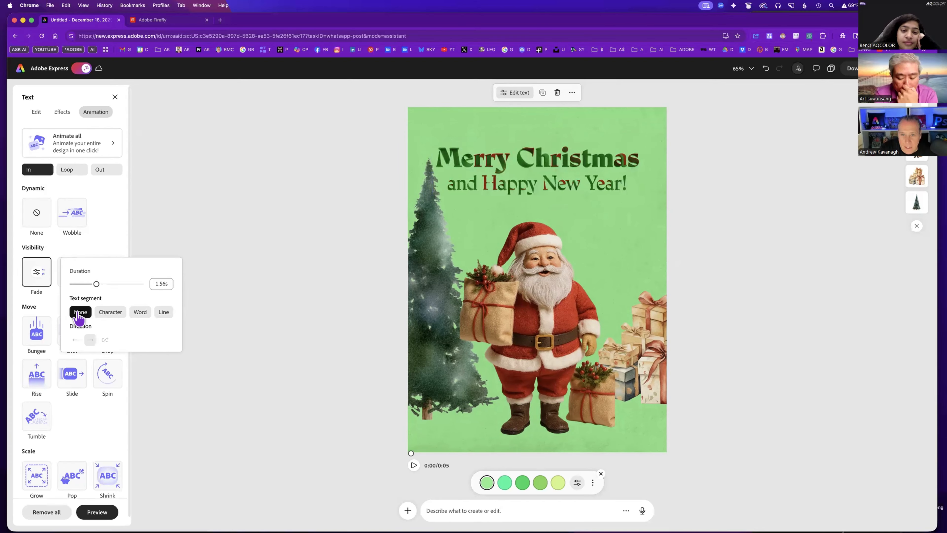
click(106, 312)
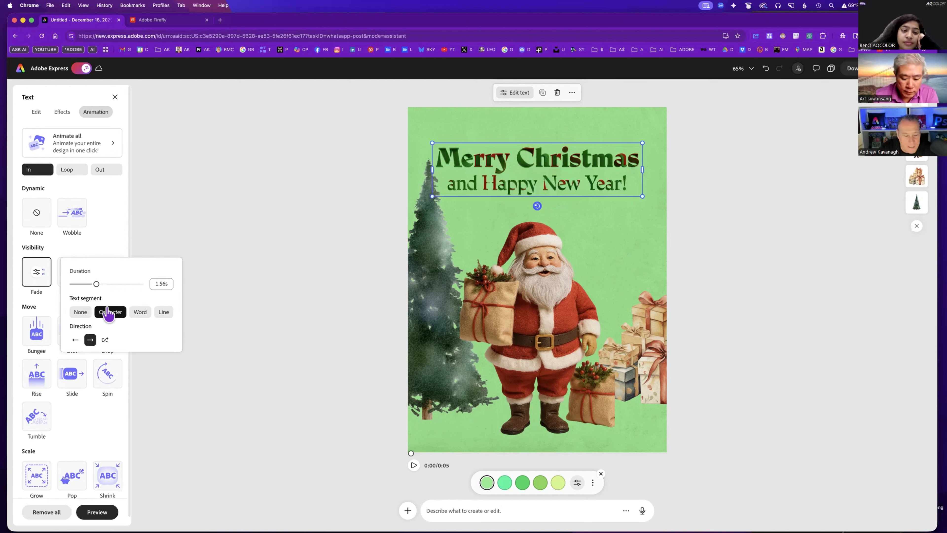
click(141, 312)
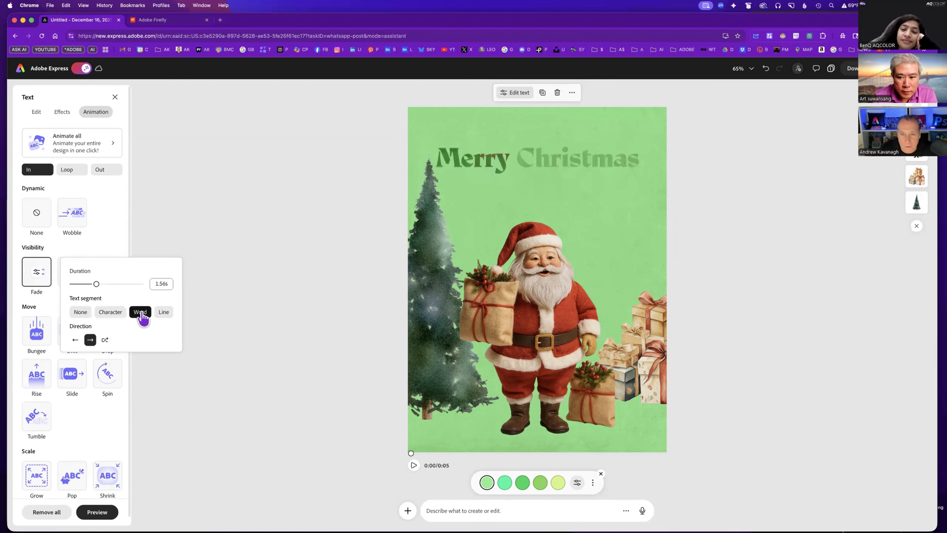
click(113, 314)
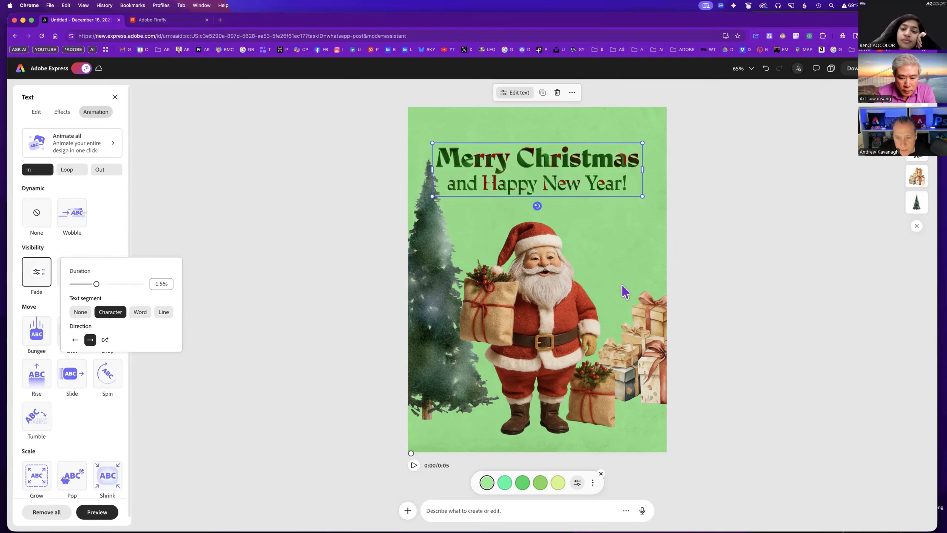
Reselect the greeting and set its fade-in duration to 1.57 s
click(598, 399)
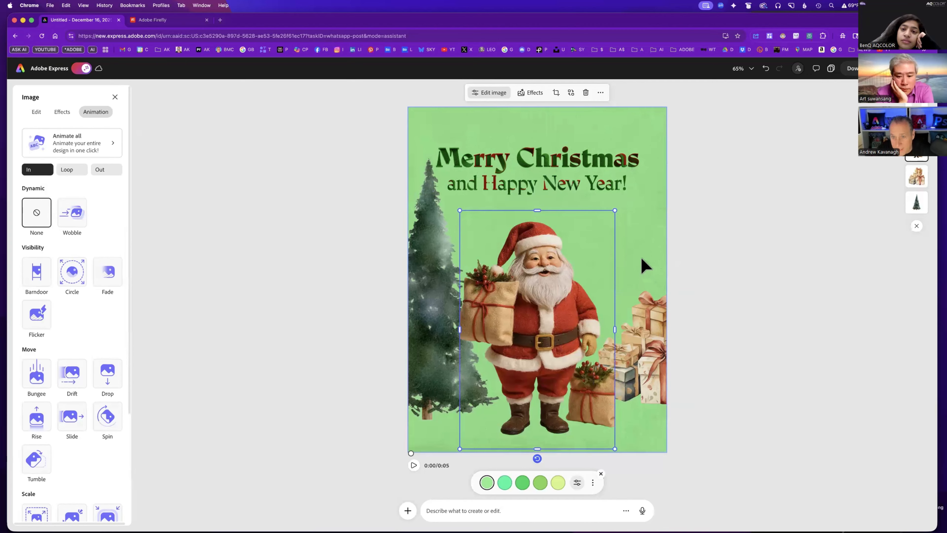
click(583, 179)
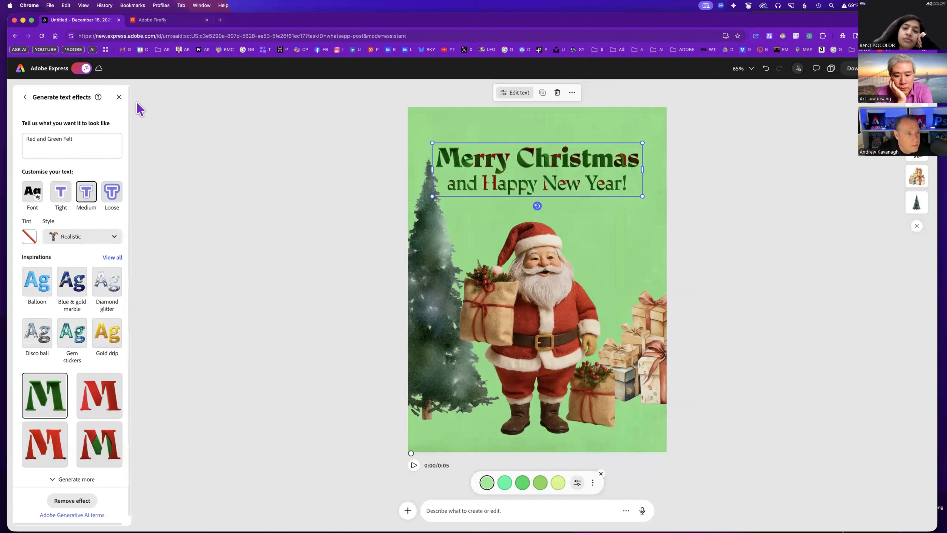
click(118, 98)
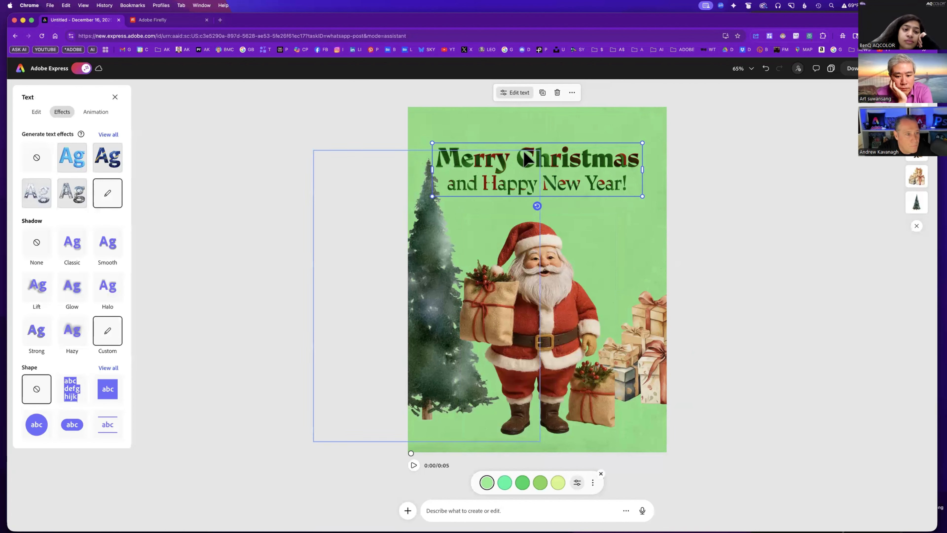
click(97, 113)
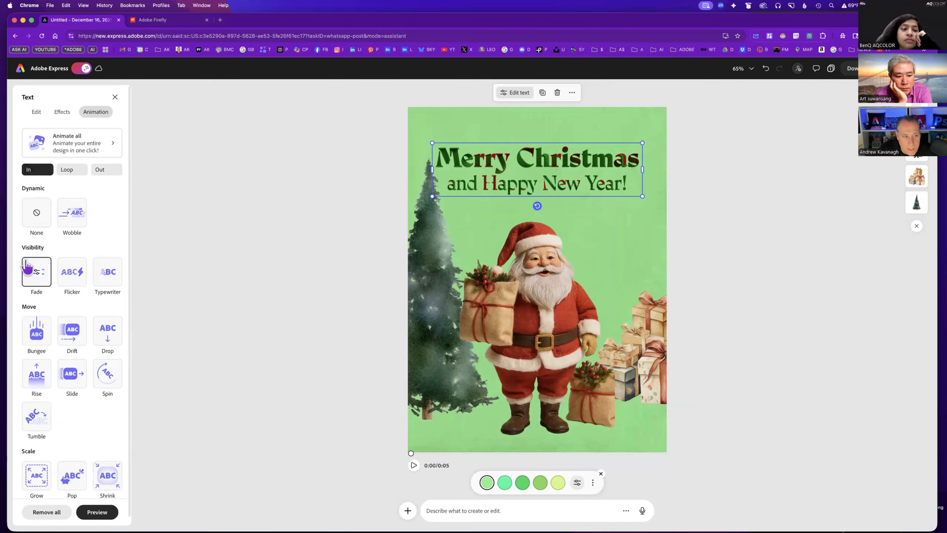
click(40, 272)
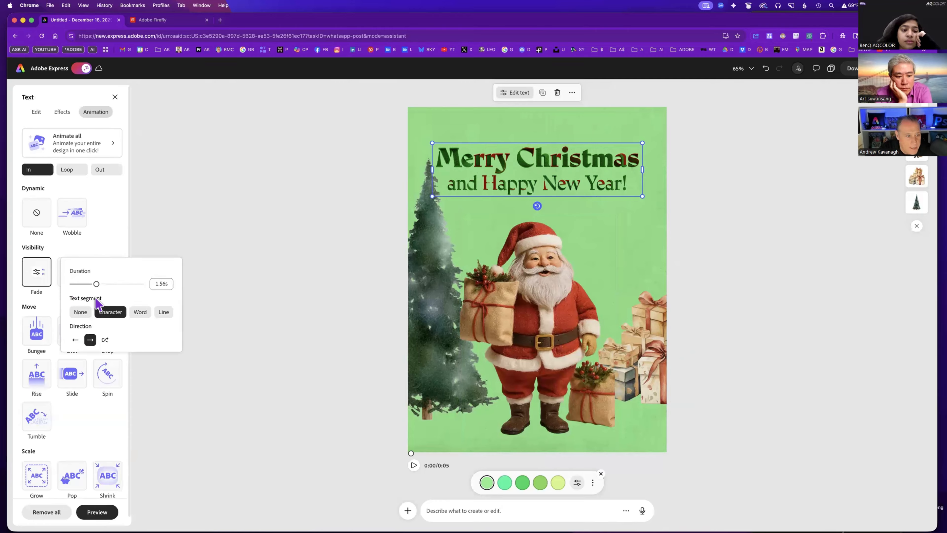
drag(97, 287, 96, 288)
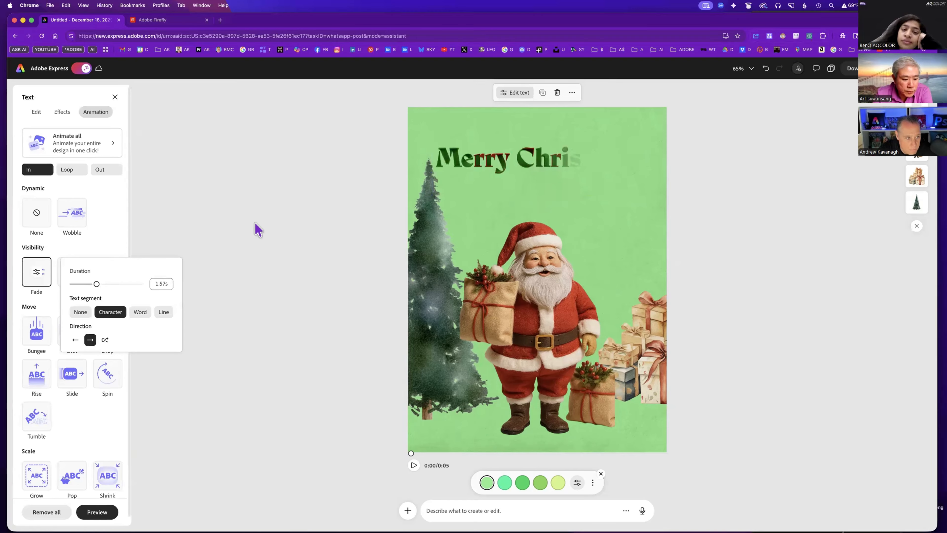
Add a Fade exit animation to the greeting with a duration of 1.47 s
click(112, 167)
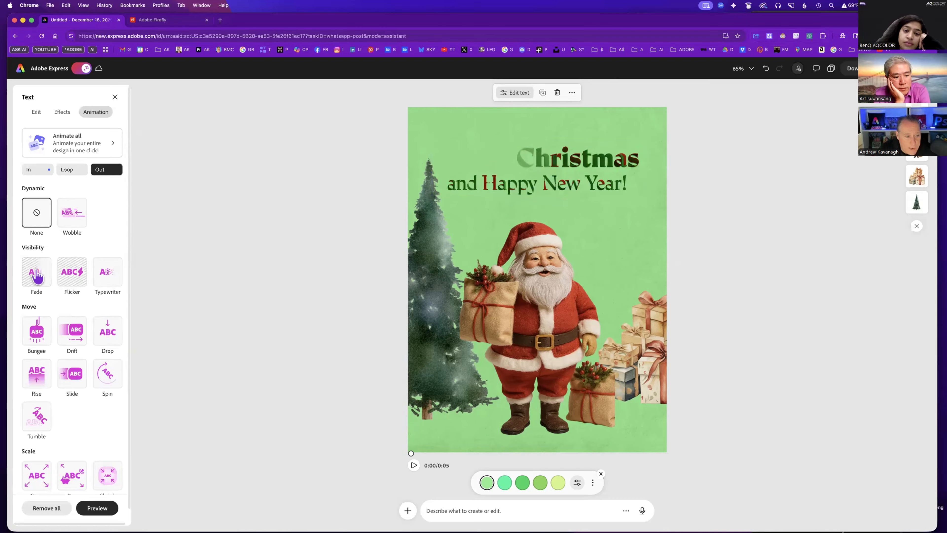
click(37, 276)
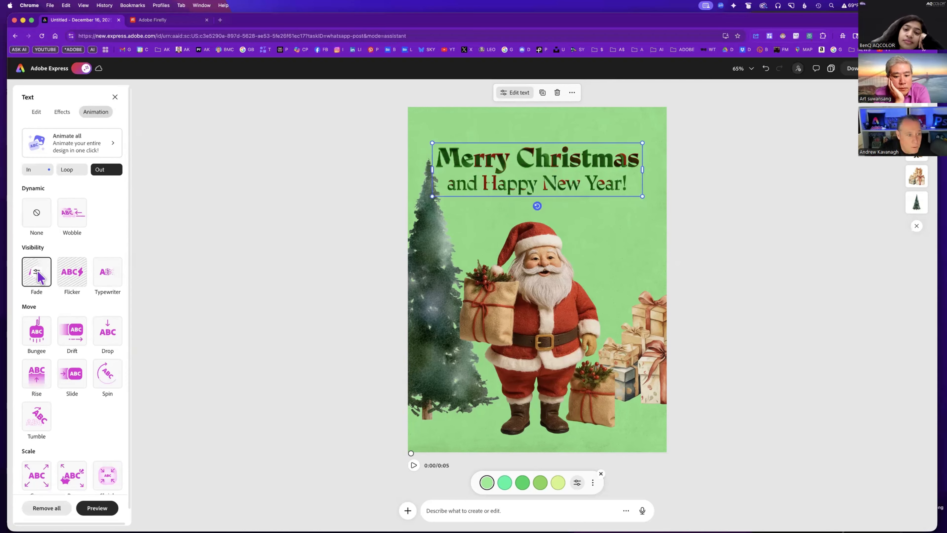
click(37, 274)
drag(138, 284, 95, 284)
right_click(94, 283)
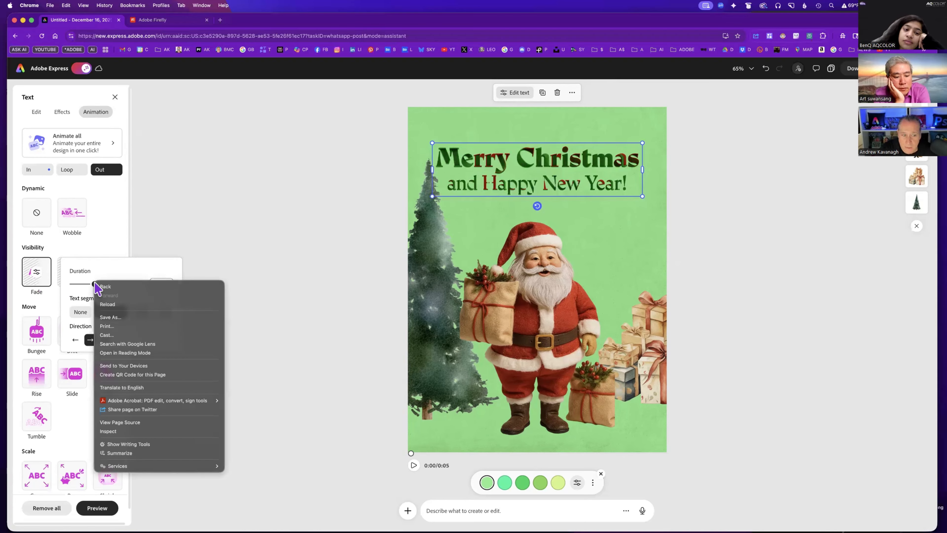
click(116, 270)
click(95, 283)
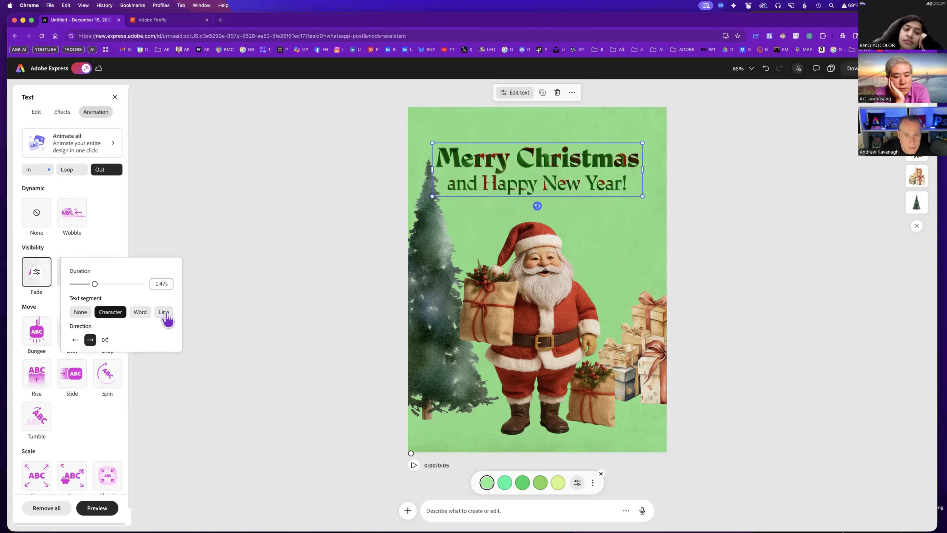
click(244, 235)
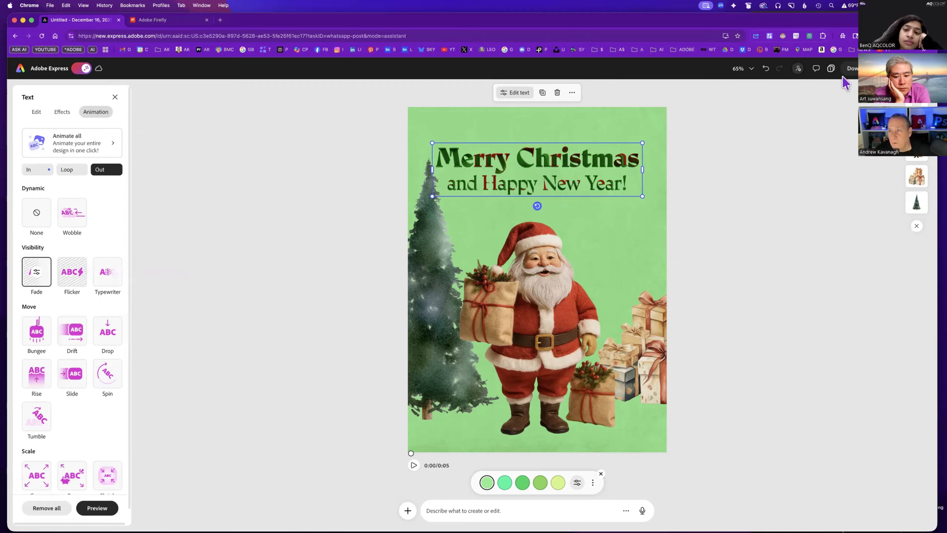
Download the animated card as an MP4 video at 1080p resolution
click(854, 68)
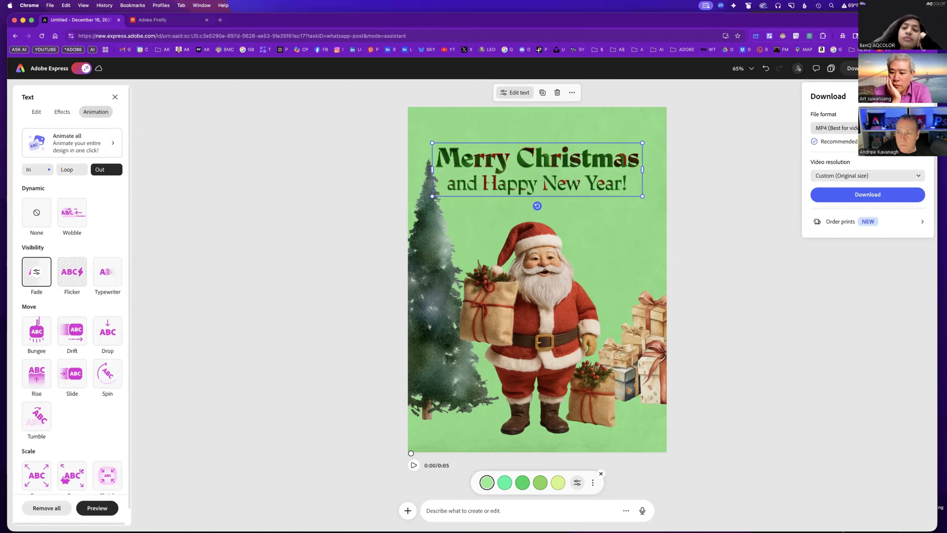
click(883, 128)
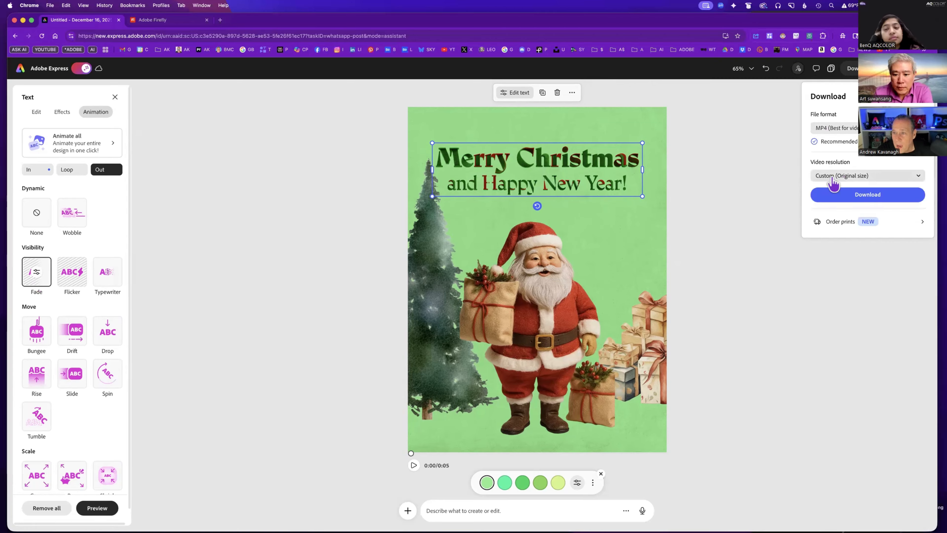
click(854, 178)
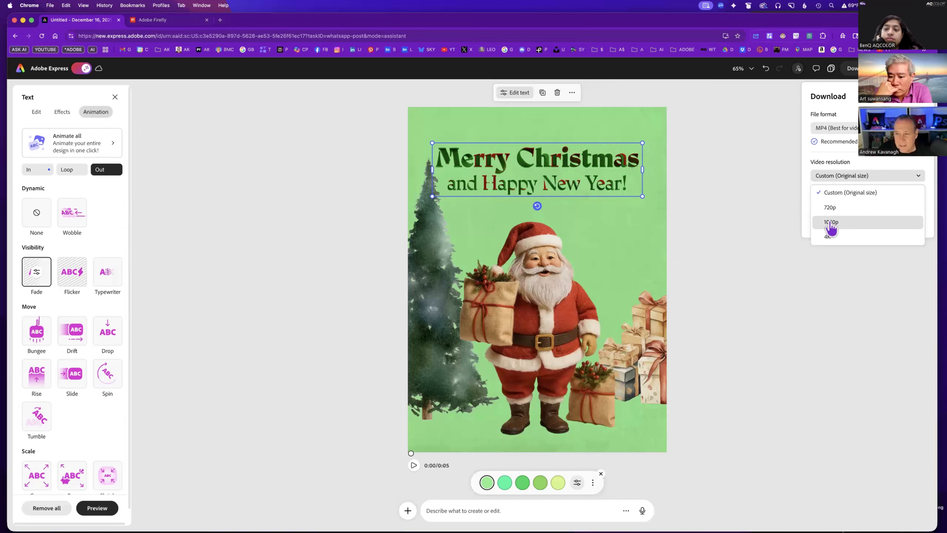
click(843, 223)
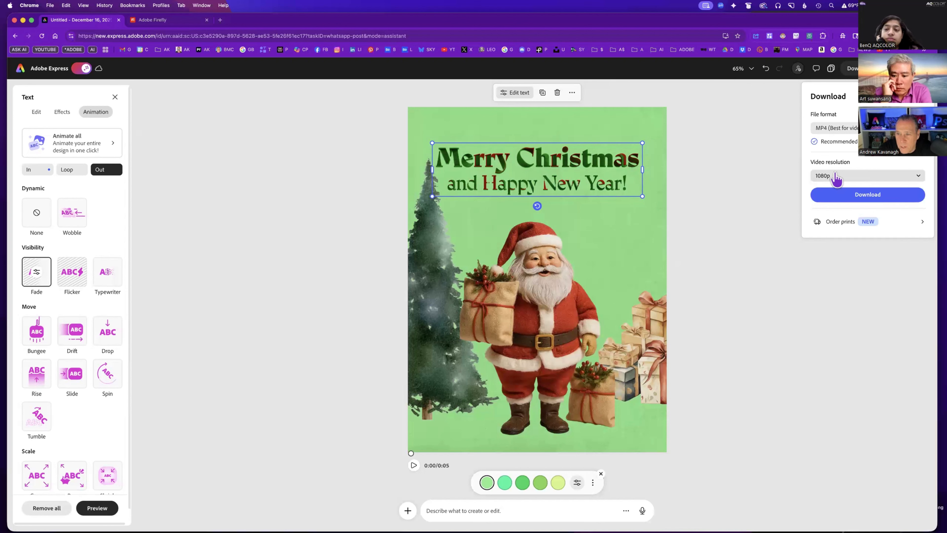
click(836, 178)
click(835, 181)
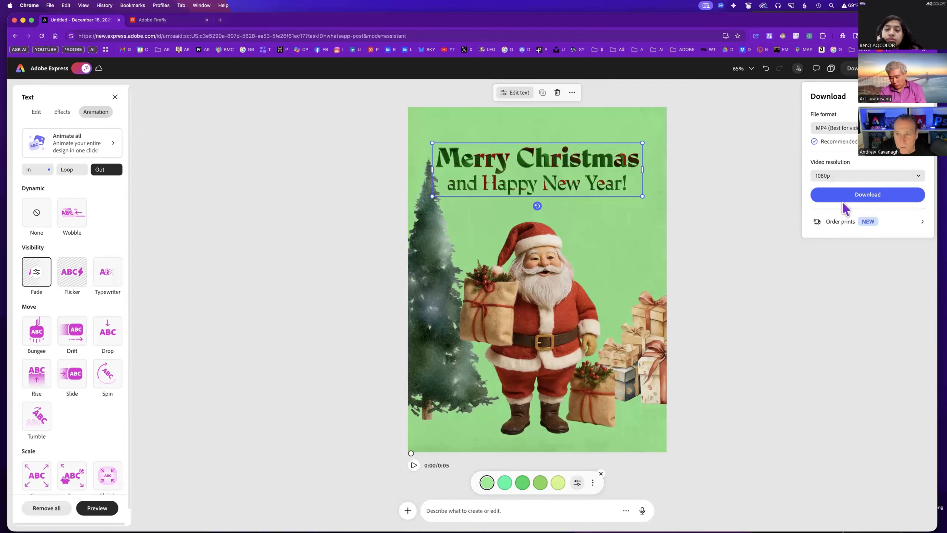
click(863, 201)
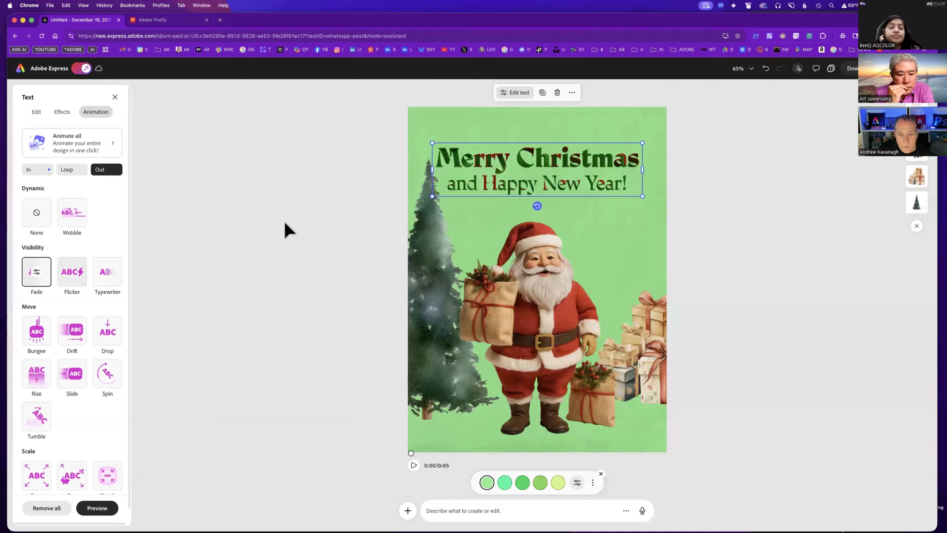
Deselect the greeting, switch to Adobe Firefly and look through its Create and Generate pages
click(402, 283)
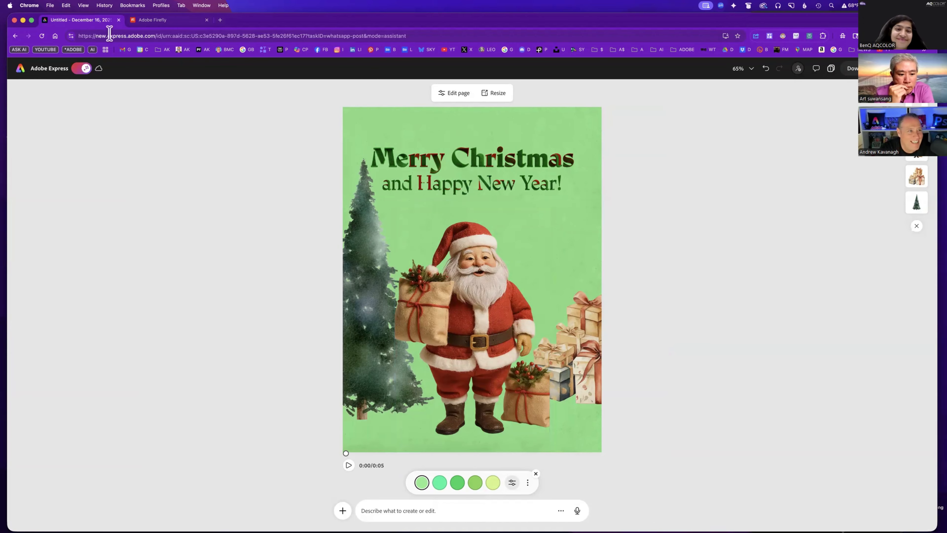
click(164, 21)
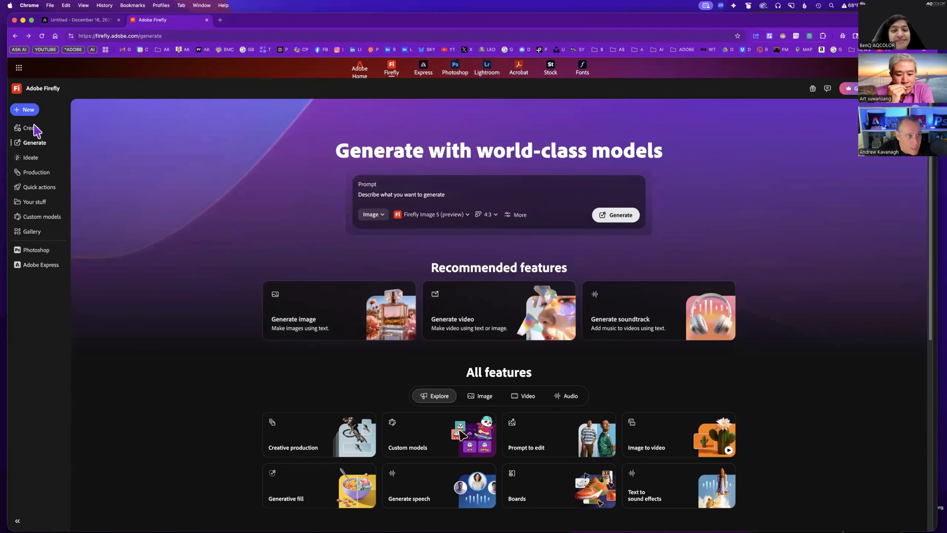
click(24, 128)
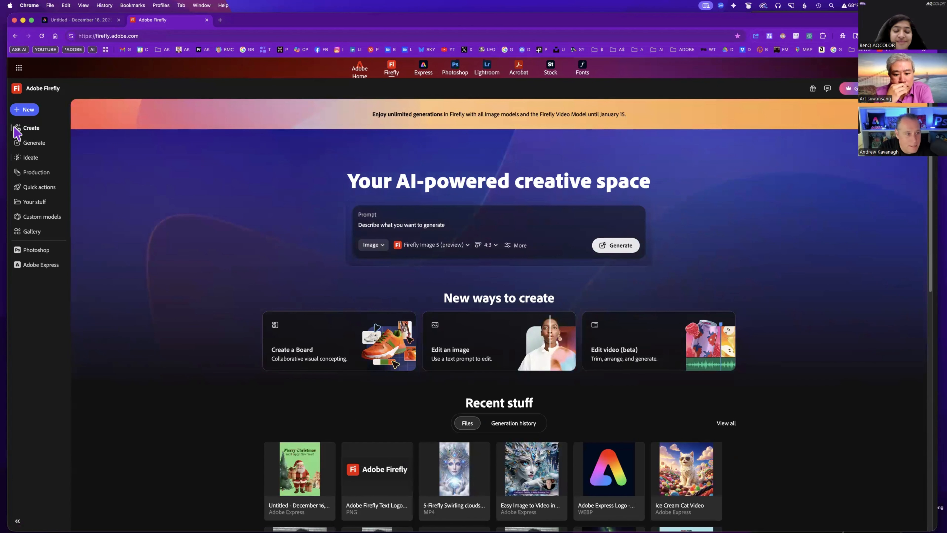
click(34, 144)
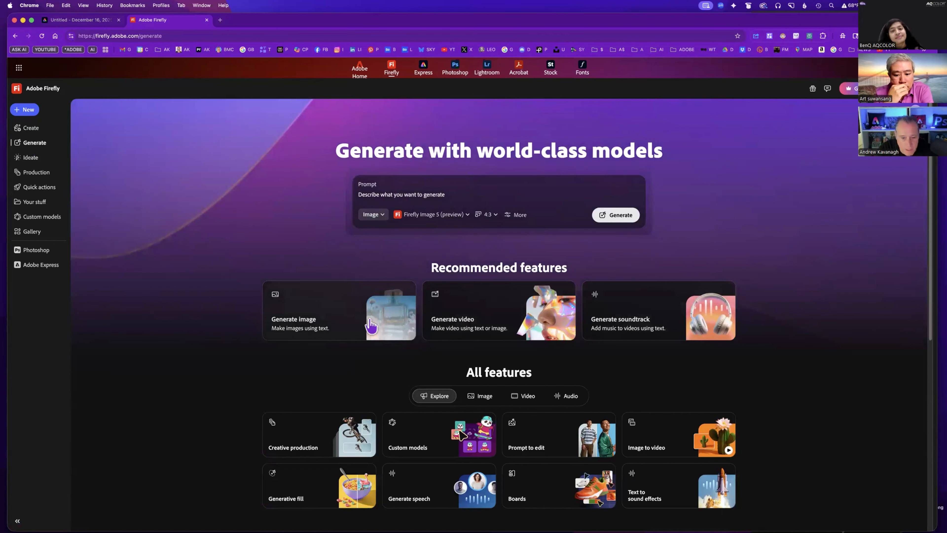
scroll(452, 372, down, 2)
scroll(451, 372, down, 2)
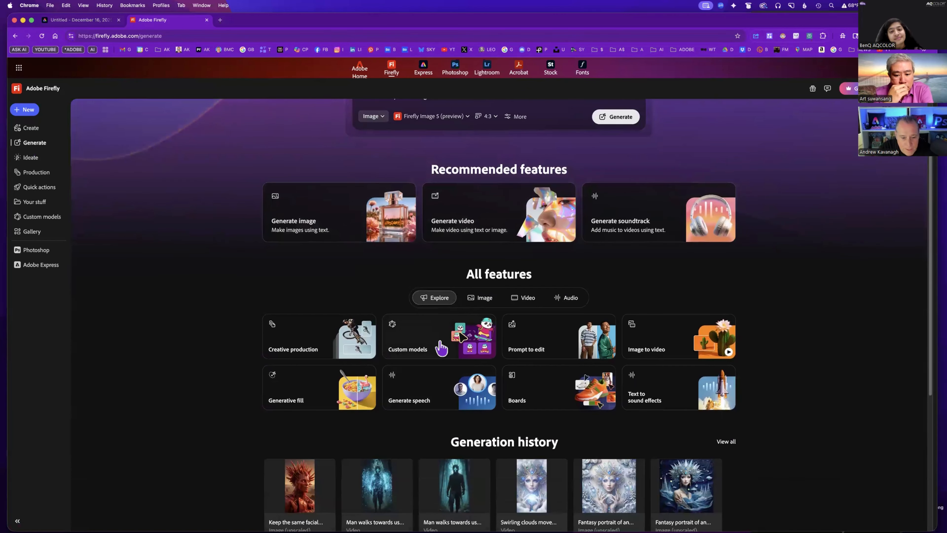
Look through the Generate page's features and generation history, and open the Generate image feature
scroll(455, 405, down, 3)
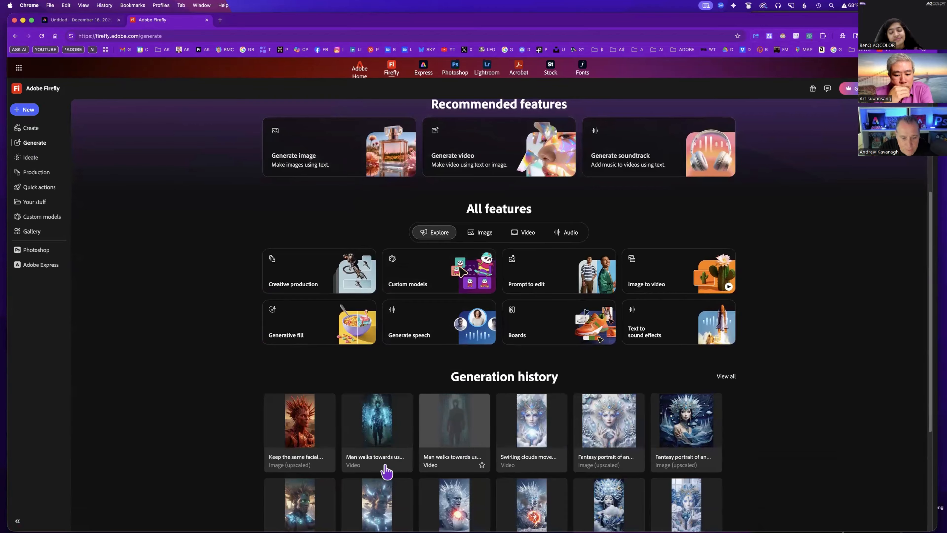
scroll(662, 423, down, 5)
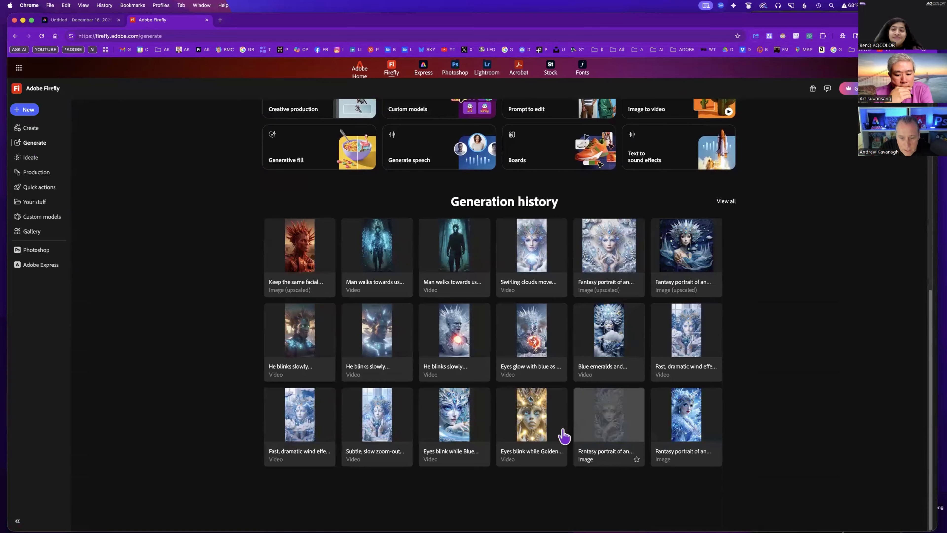
scroll(634, 435, up, 2)
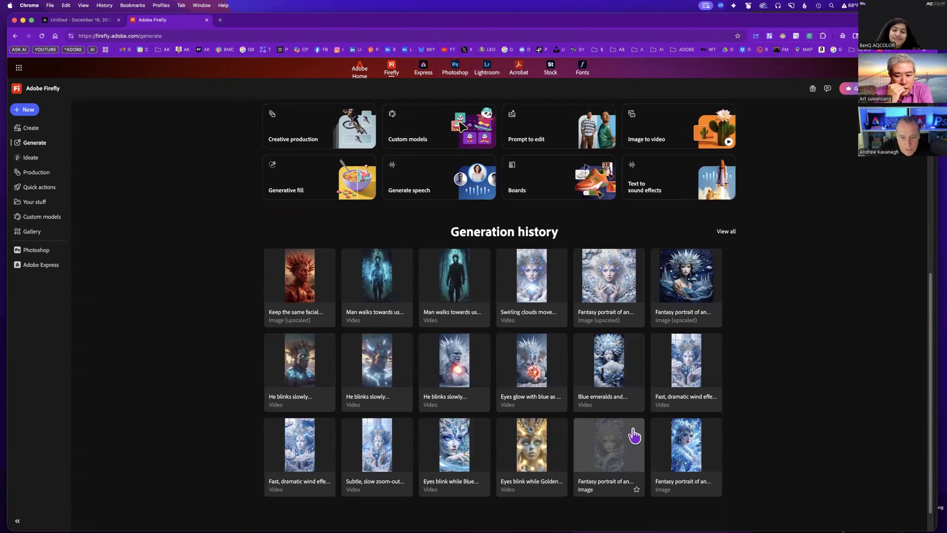
scroll(634, 435, up, 6)
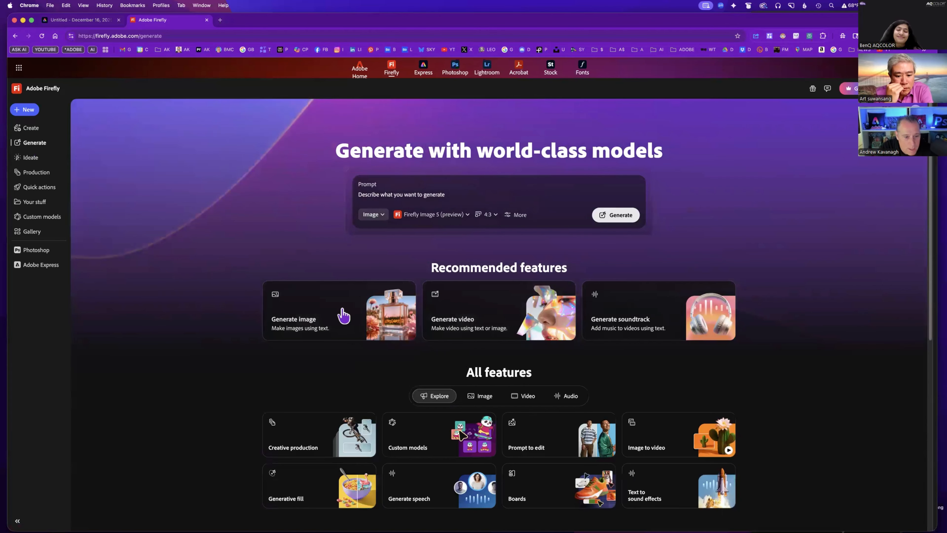
click(346, 315)
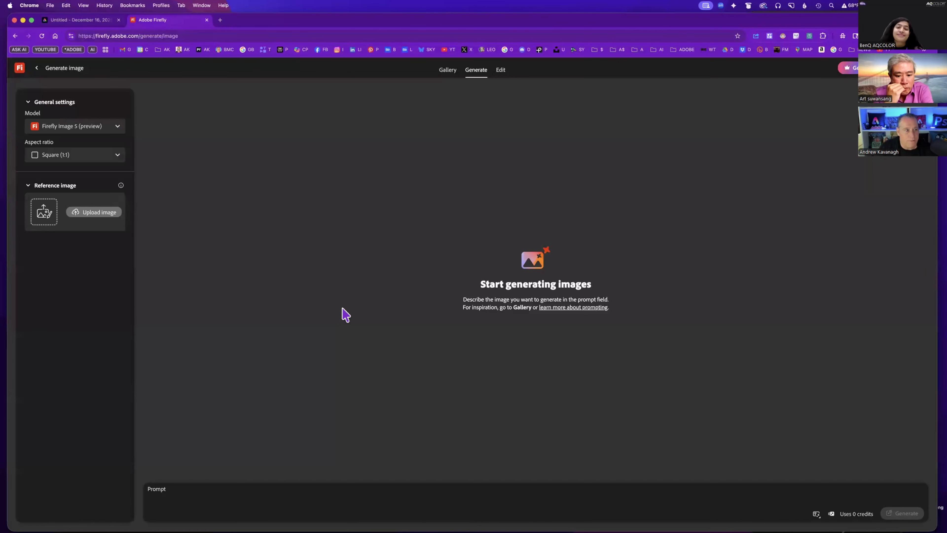
Keep Firefly Image 5 (preview) as the model and Square (1:1) as the aspect ratio
click(72, 127)
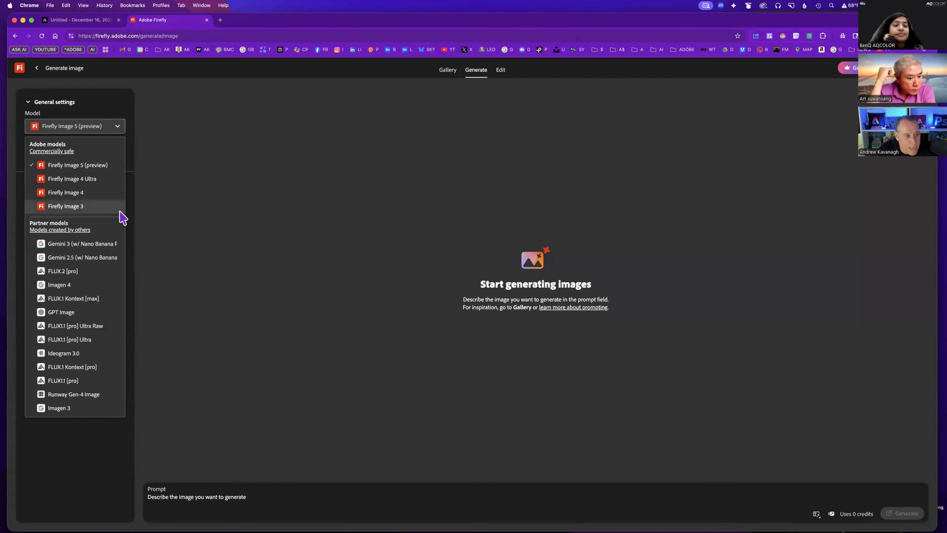
click(80, 166)
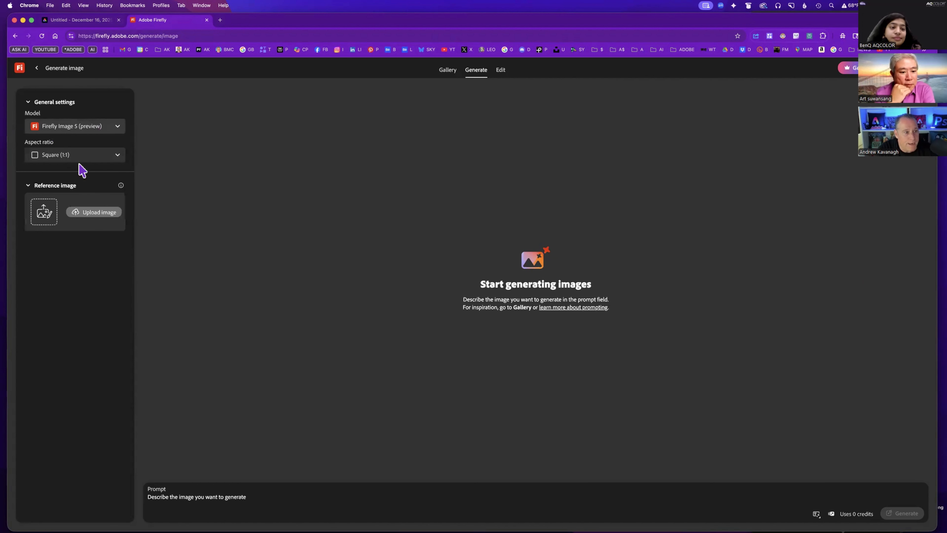
click(92, 155)
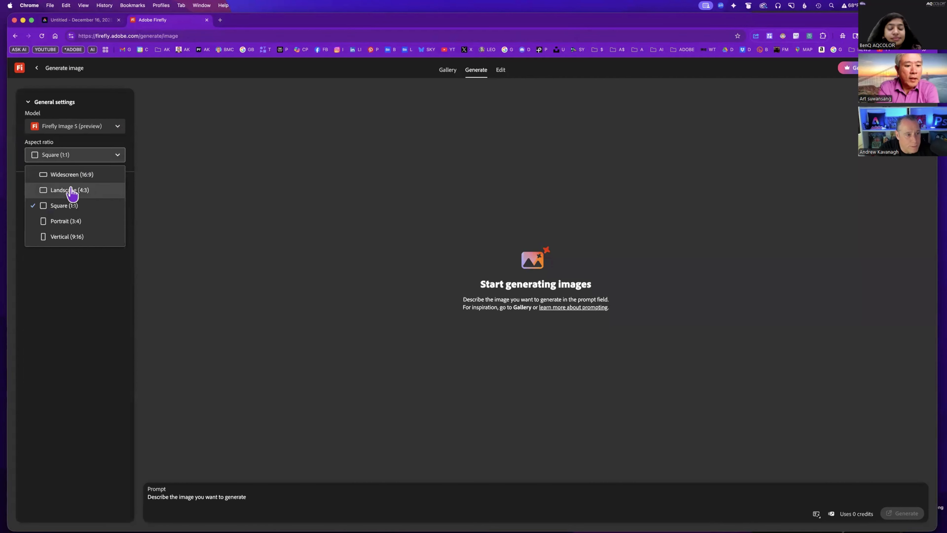
click(72, 206)
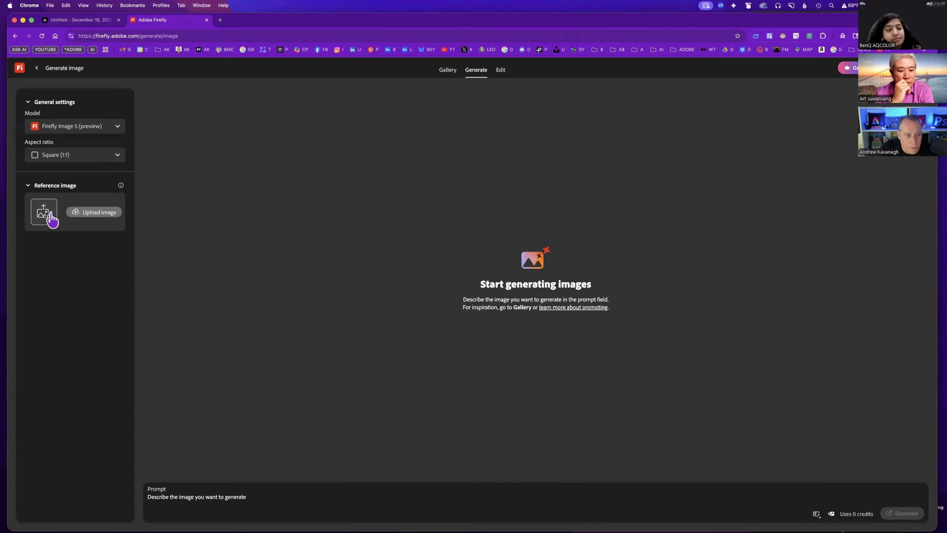
Generate and download an ultra-realistic HD portrait of a confident female fashion model, cinematic lighting, stormy sky, glowing city skyline, sharp focus, Vogue editorial style, 8K resolution
click(182, 494)
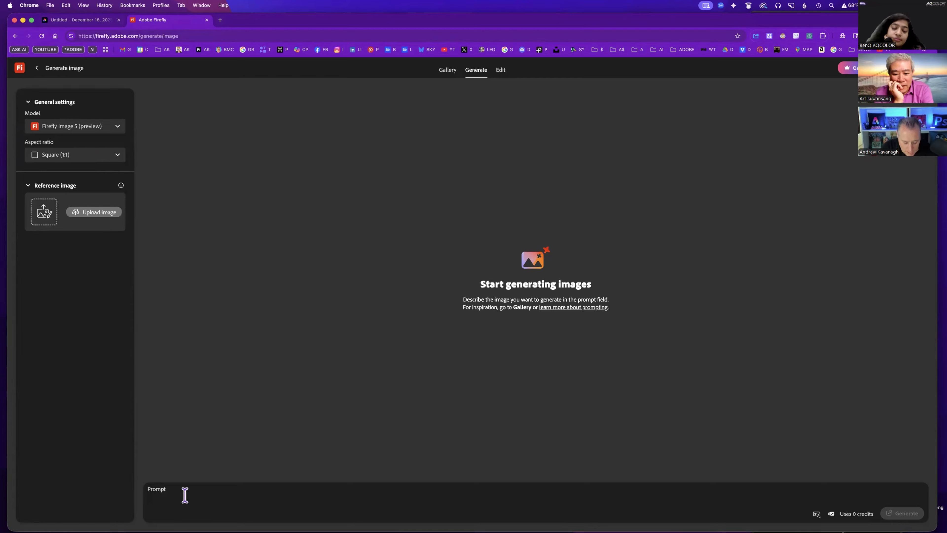
text(A highly detailed, ultra-realistic HD portrait of a female fashion model standing confidently, illuminated by cinematic lighting, with a dramatic stormy sky and glowing city skyline in the background, sharp focus, Vogue editorial style, 8K resolution)
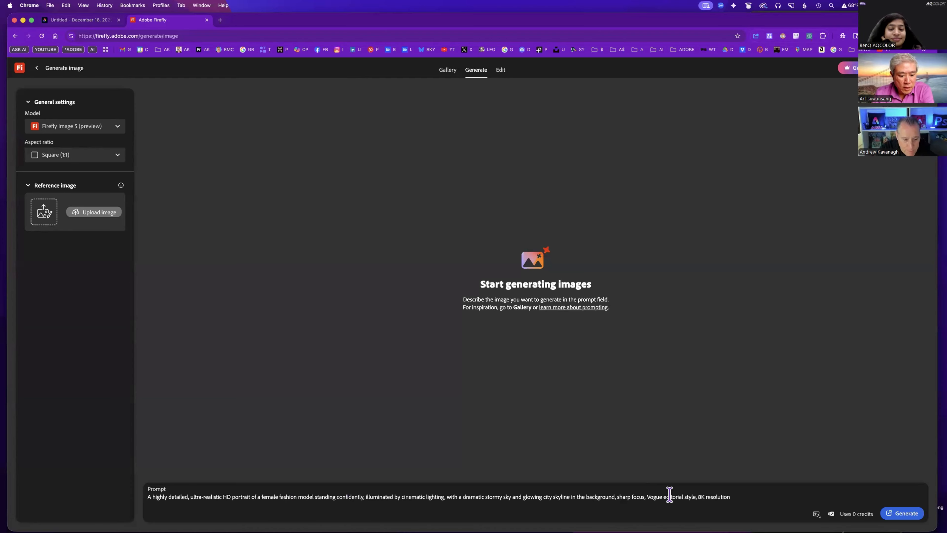
click(907, 515)
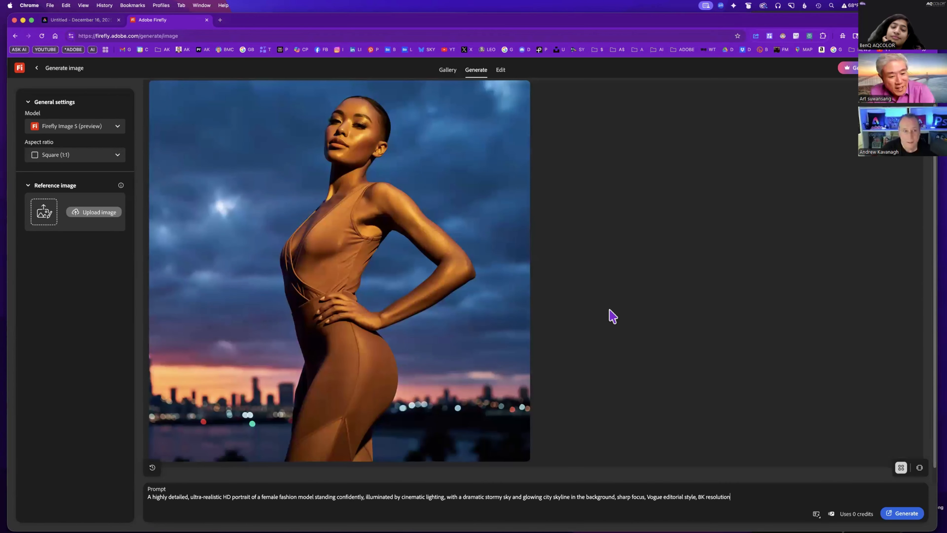
scroll(582, 193, up, 1)
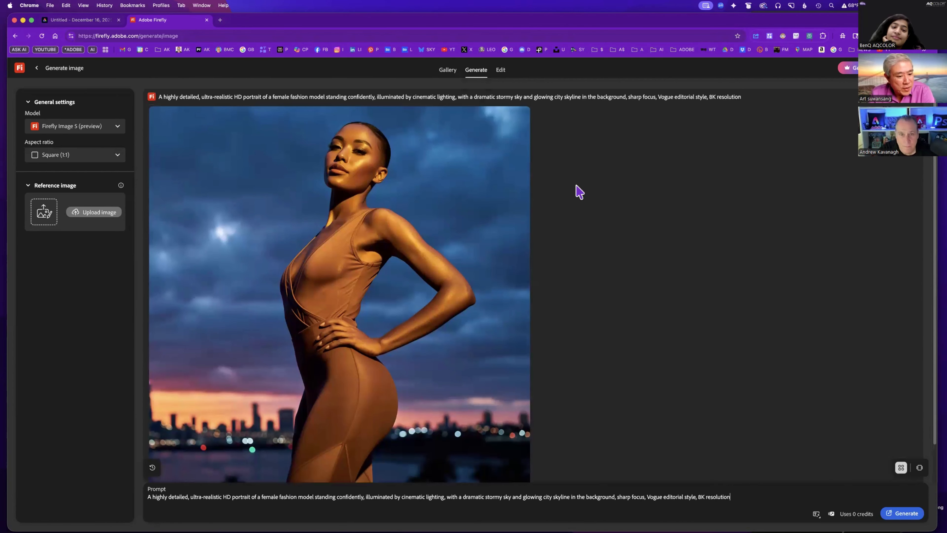
click(521, 115)
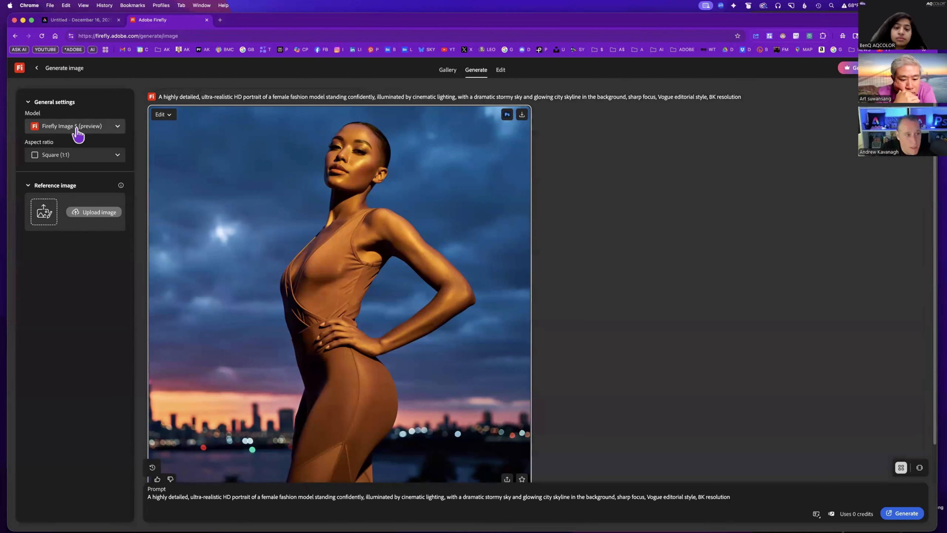
Switch the model to Gemini 3 (w/ Nano Banana), generate an image from the same prompt and download it
click(108, 128)
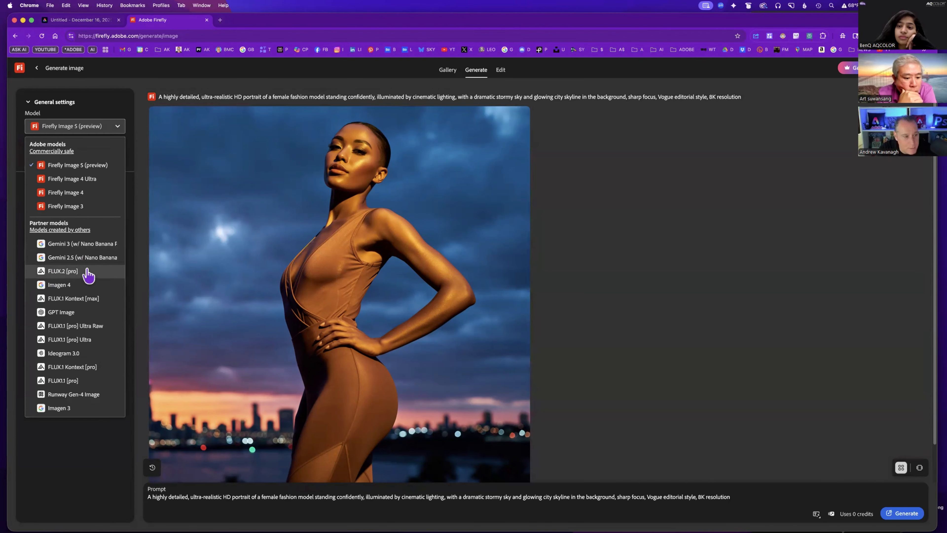
click(89, 246)
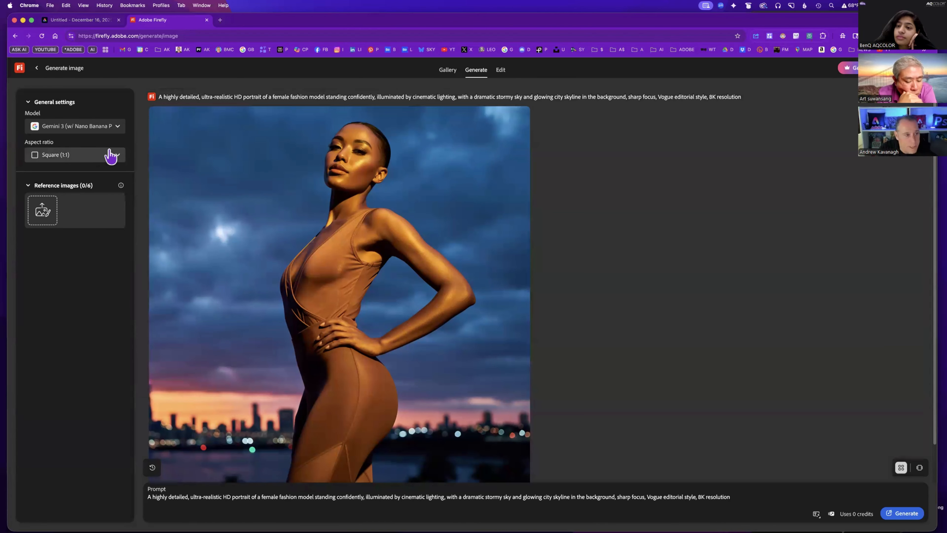
click(905, 514)
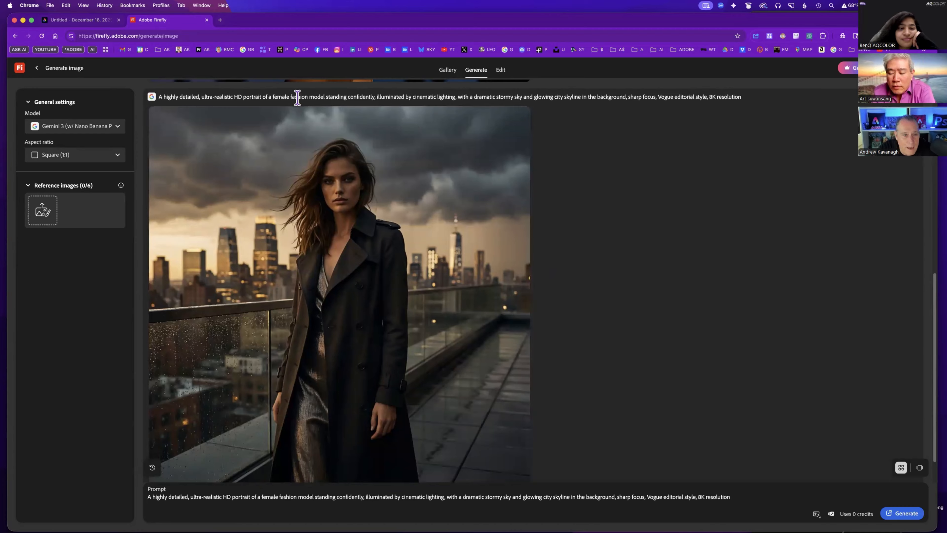
click(523, 117)
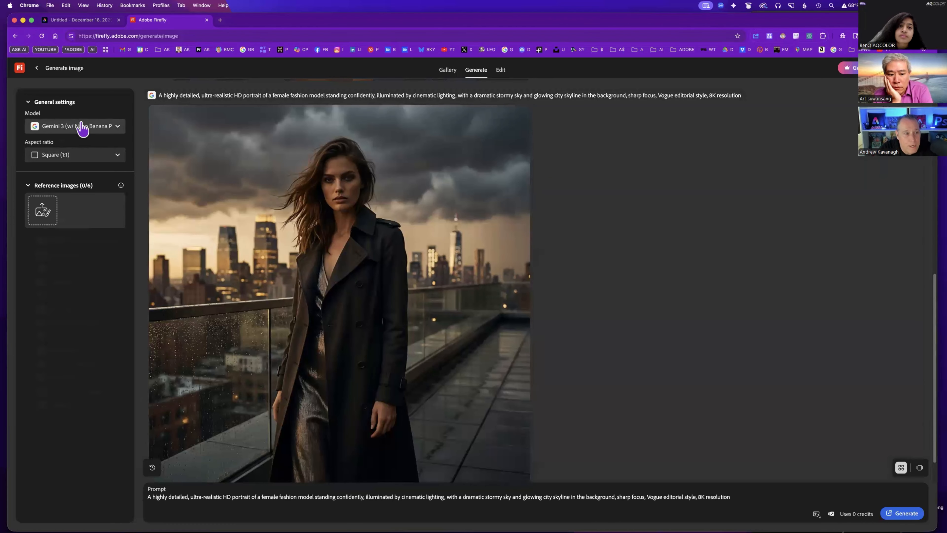
Review the Adobe and partner models offered for image generation
click(78, 126)
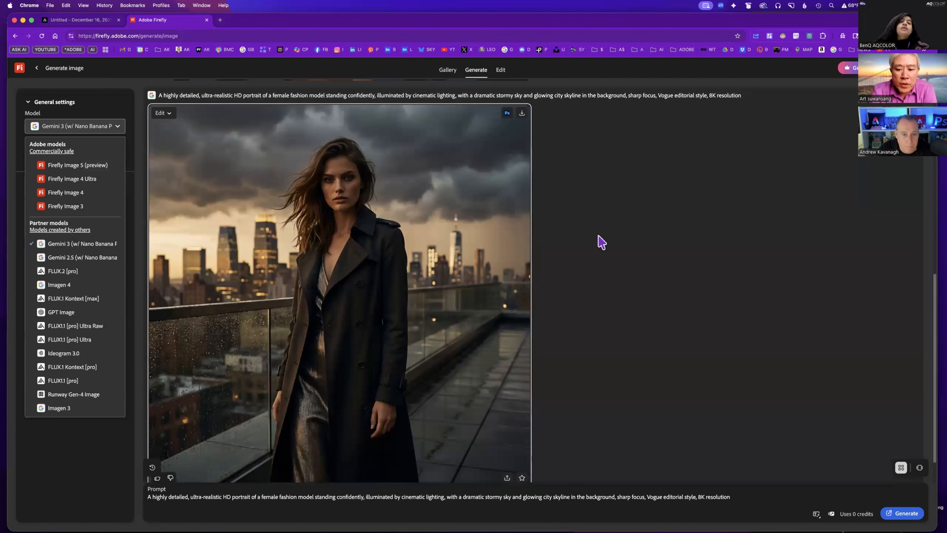
click(574, 234)
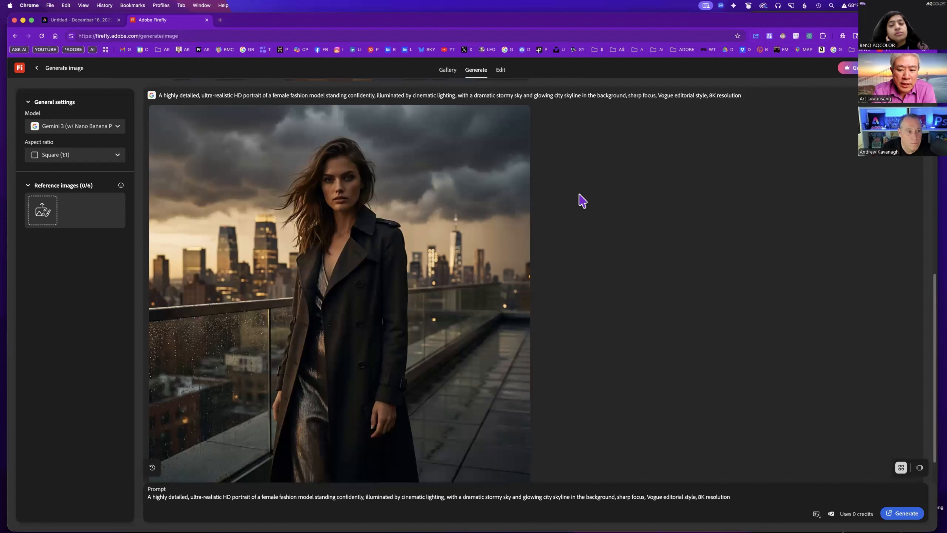
mouse_move(508, 144)
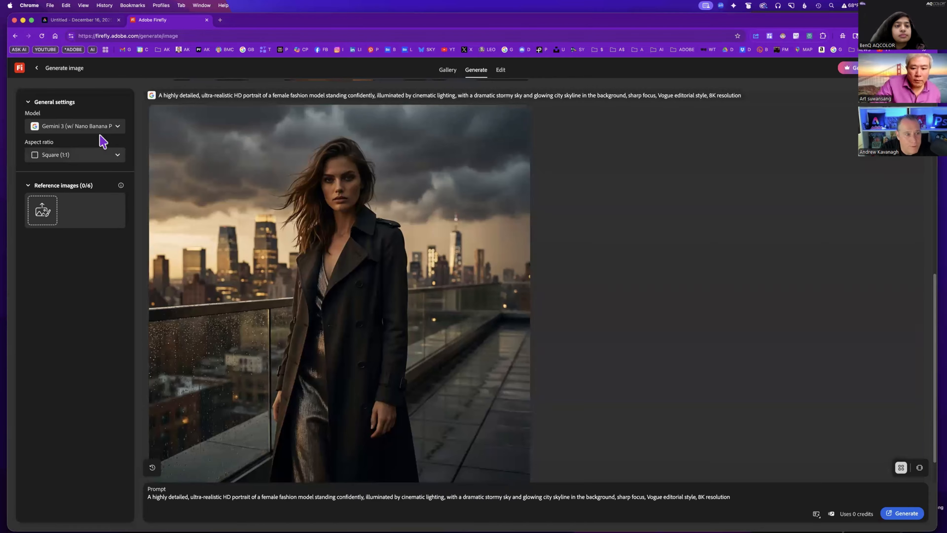
click(106, 129)
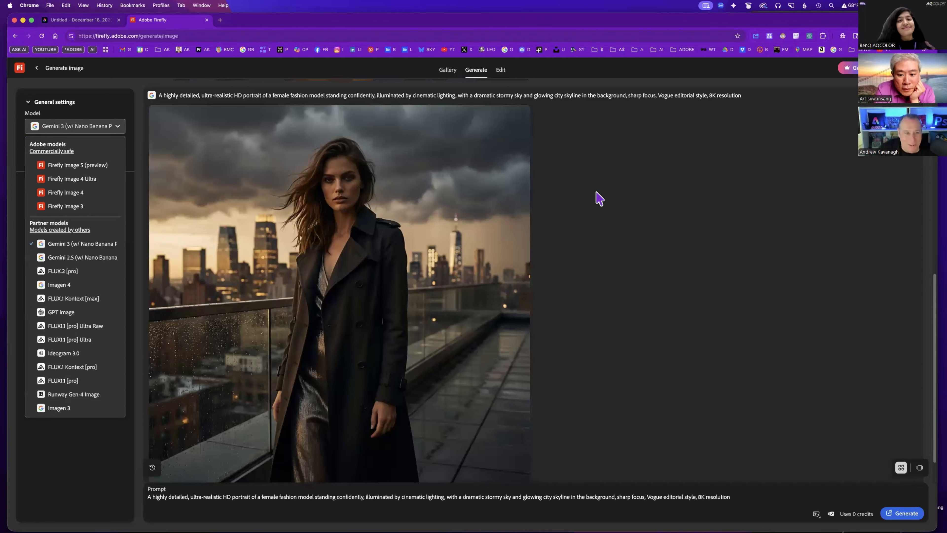
click(663, 181)
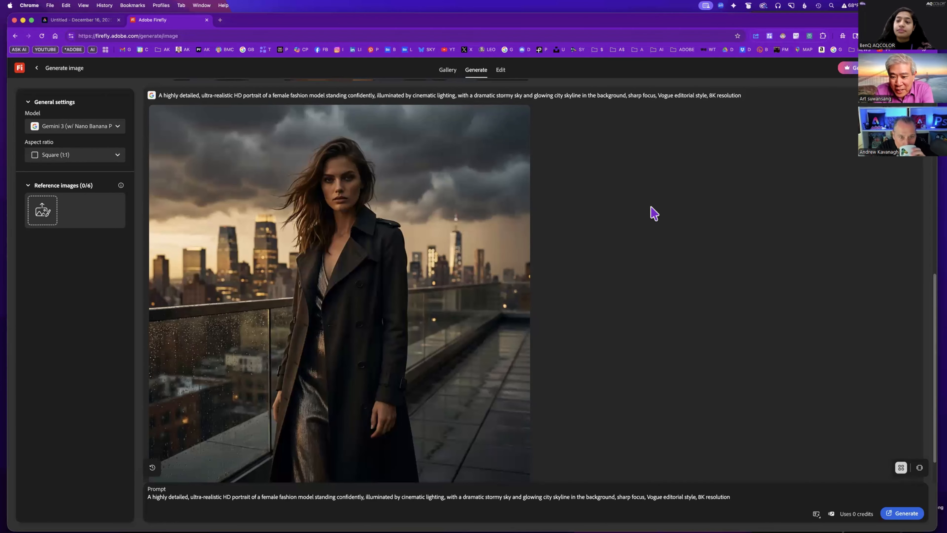
Examine the first generated portrait and review its editing and sharing options
scroll(650, 208, up, 10)
scroll(649, 211, down, 1)
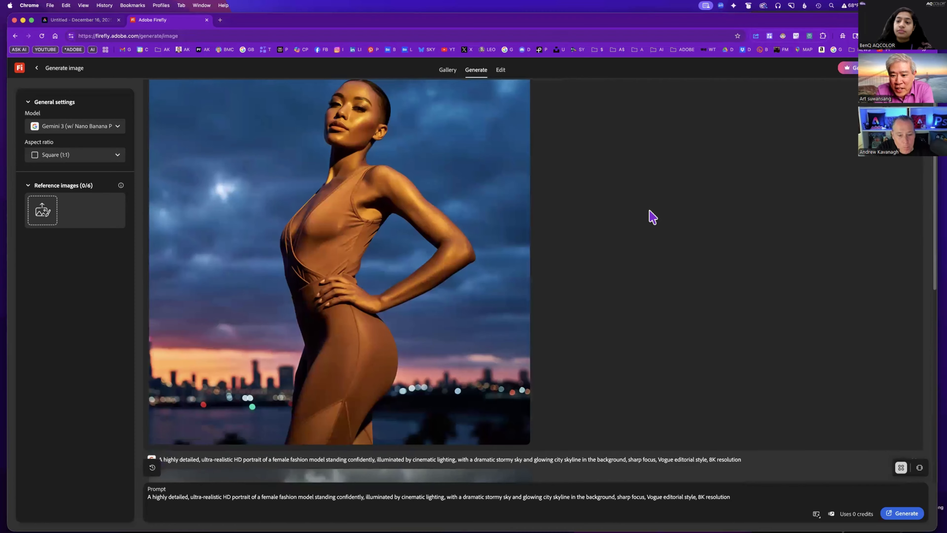
scroll(652, 217, down, 1)
scroll(653, 218, up, 2)
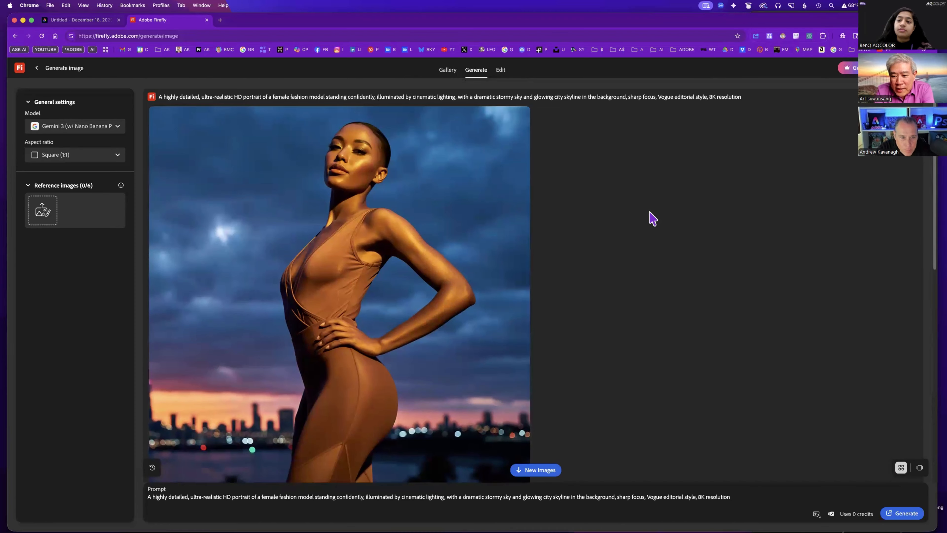
scroll(652, 218, down, 1)
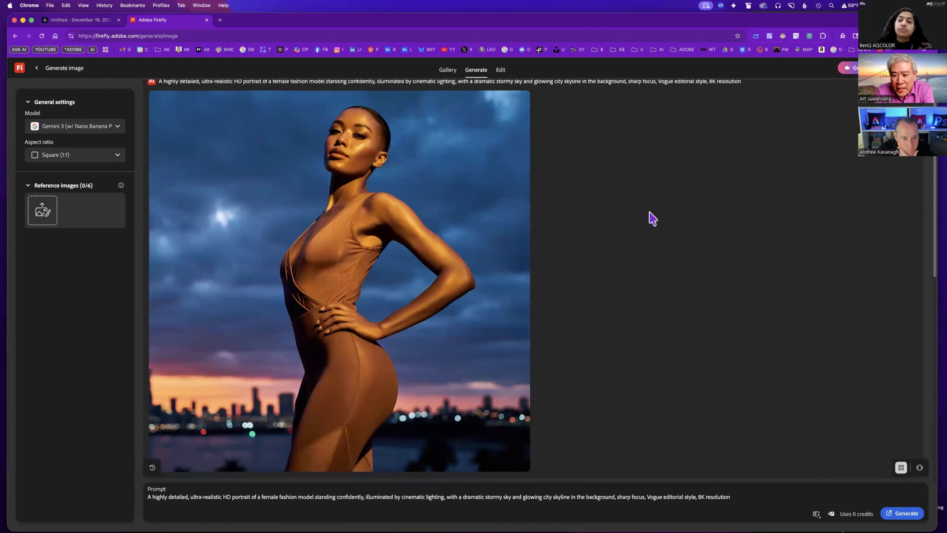
scroll(652, 219, up, 1)
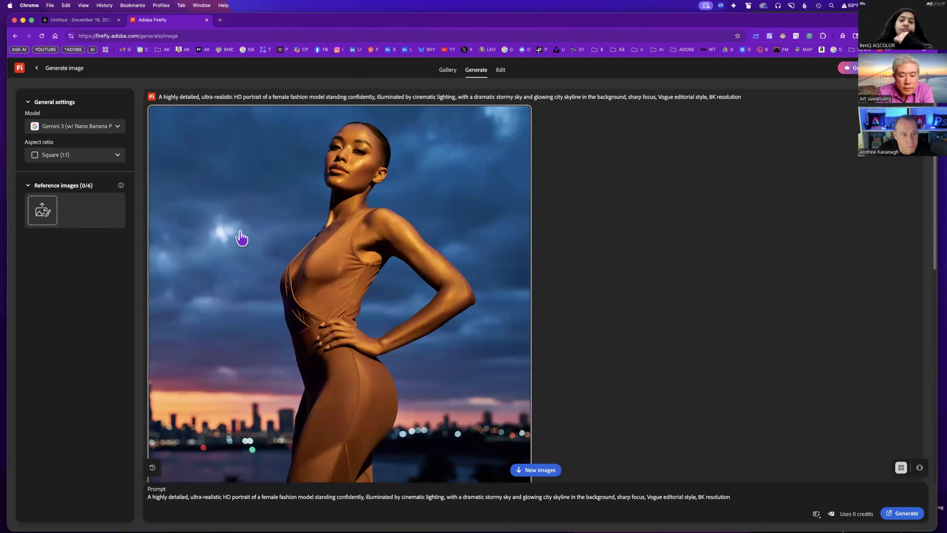
mouse_move(352, 270)
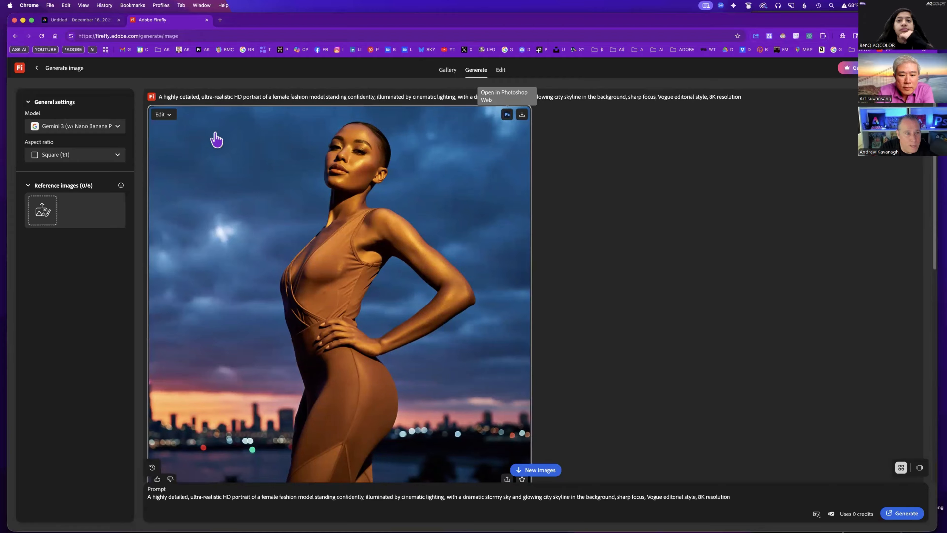
click(168, 115)
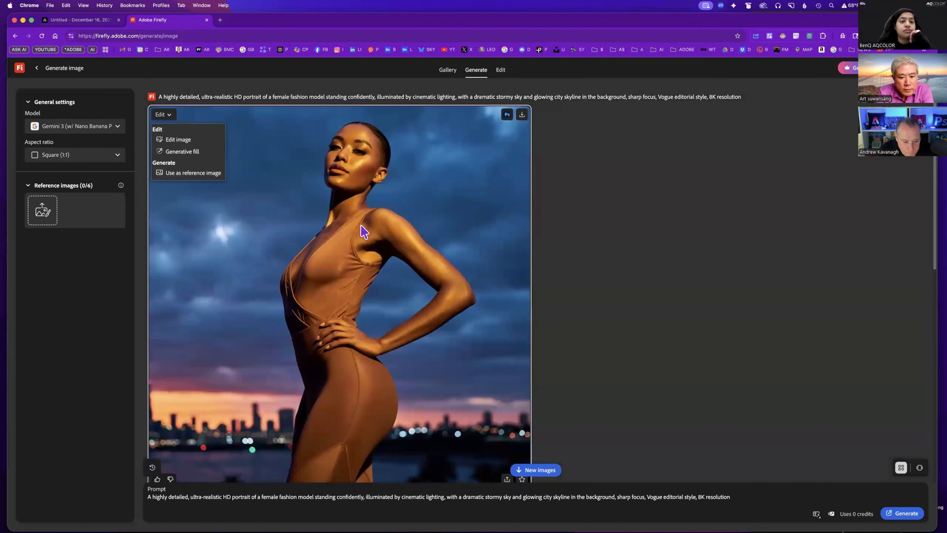
click(583, 388)
scroll(544, 367, down, 8)
scroll(526, 374, up, 6)
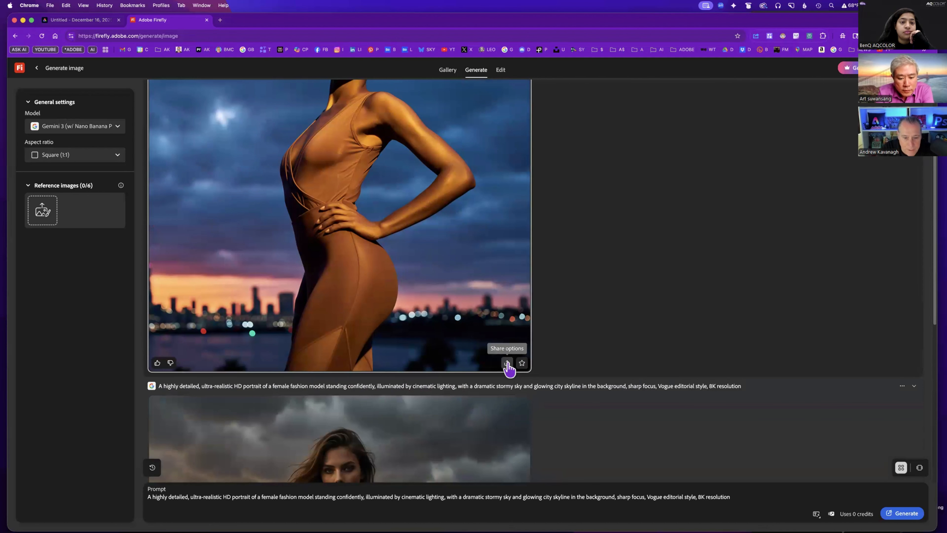
click(507, 363)
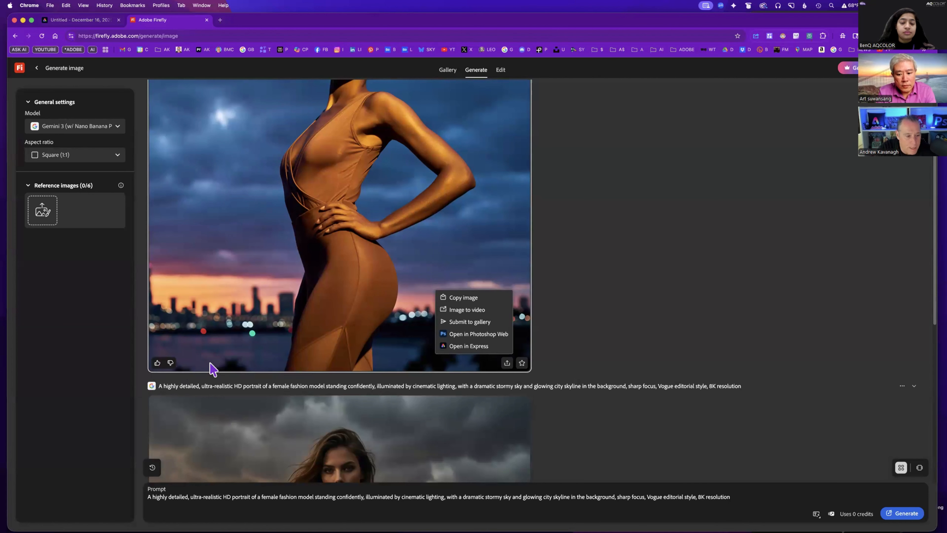
click(174, 365)
Submit positive feedback on the first portrait: aesthetically pleasing, high quality or production ready, prompt accurately interpreted, and closely matches requested style or theme
mouse_move(159, 362)
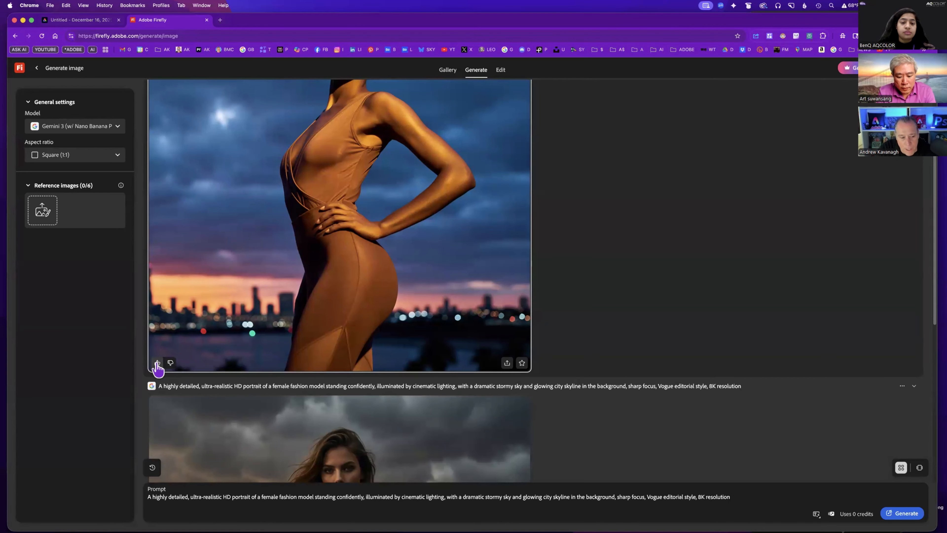
click(157, 362)
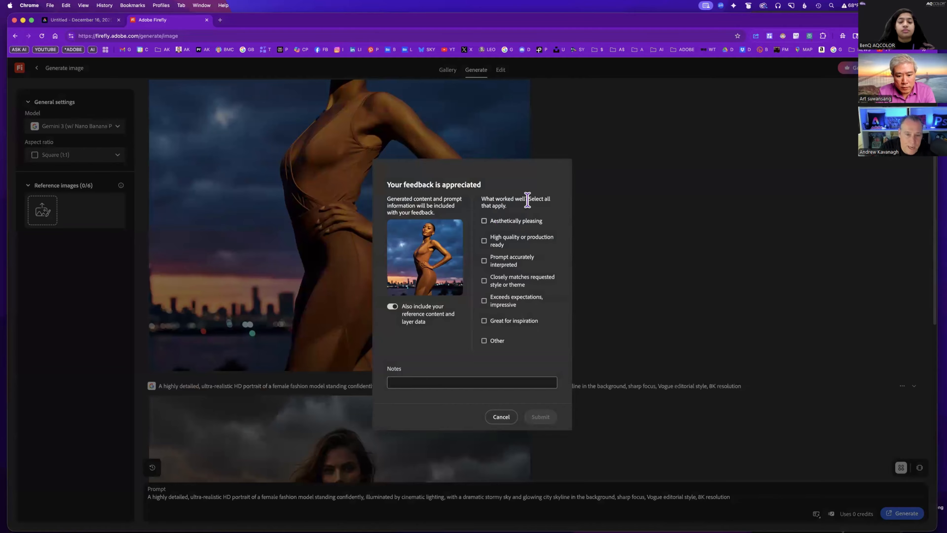
click(484, 220)
click(484, 240)
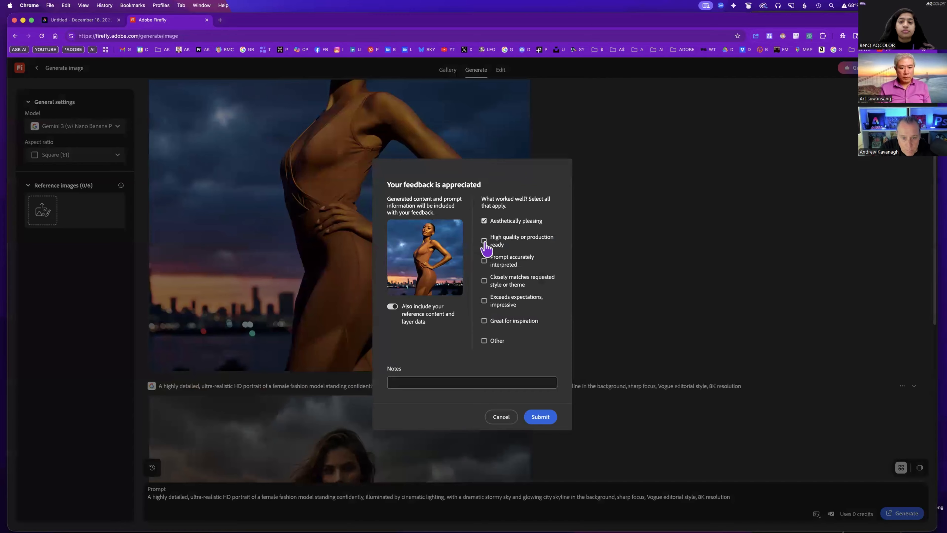
click(484, 260)
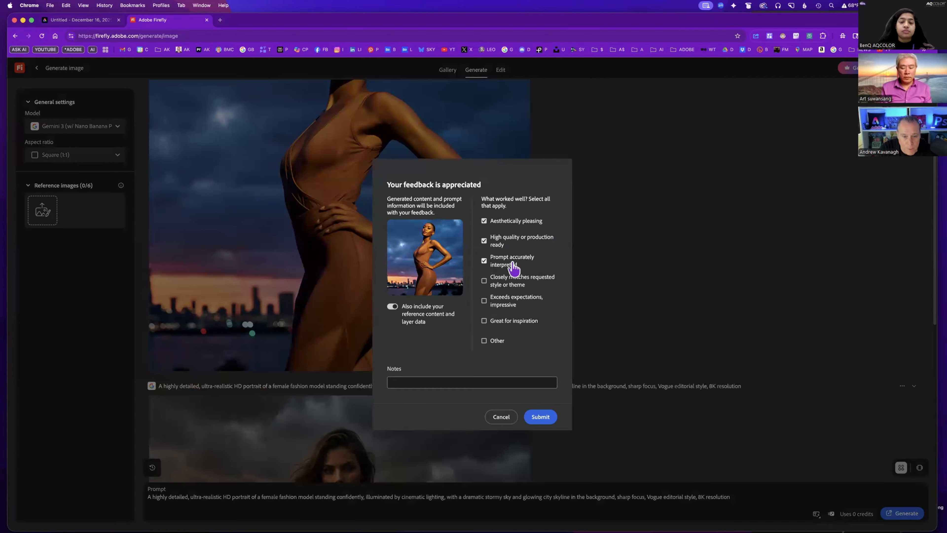
click(484, 282)
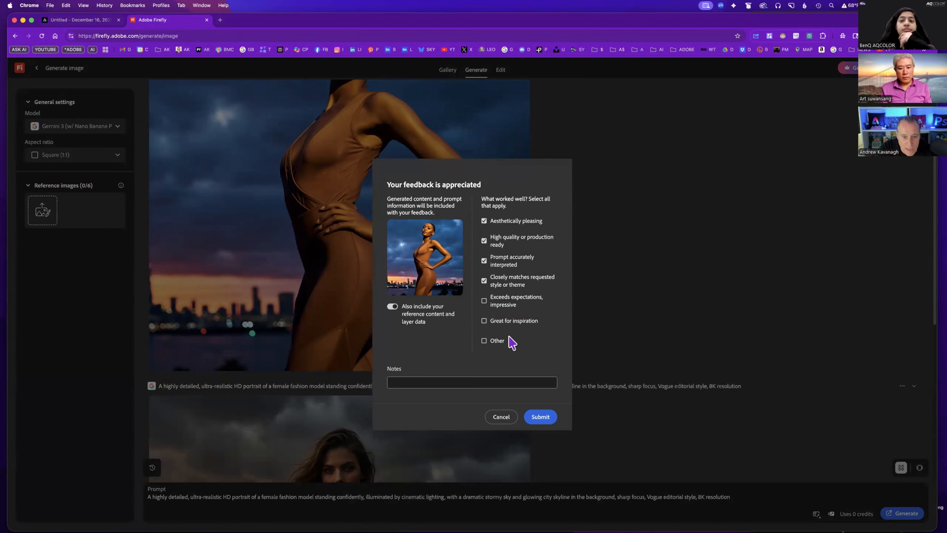
click(543, 421)
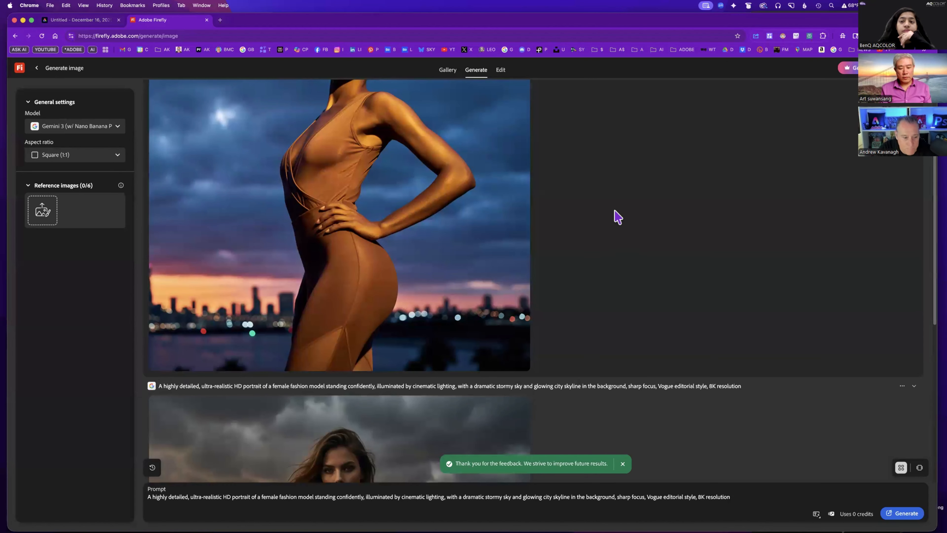
Switch the image generation model to Firefly Image 5 (preview)
scroll(616, 217, down, 2)
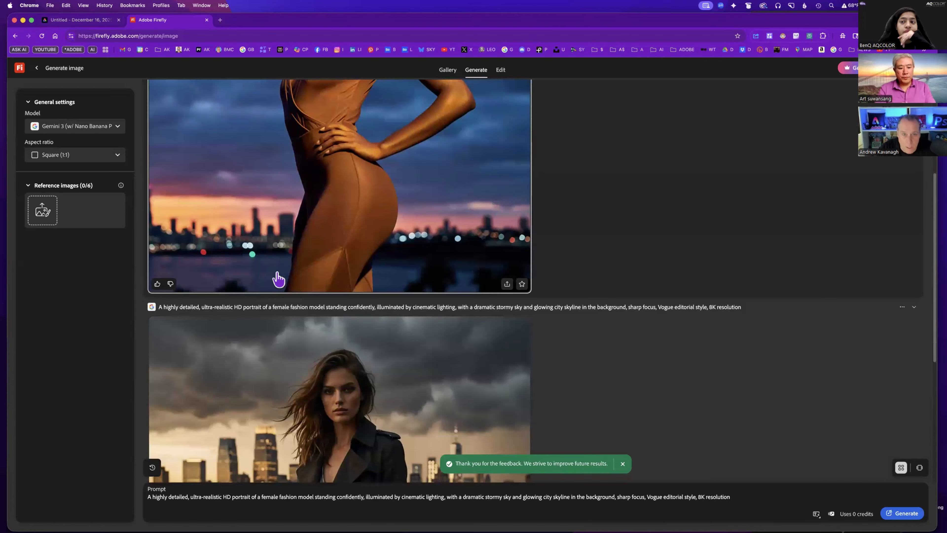
scroll(566, 239, up, 5)
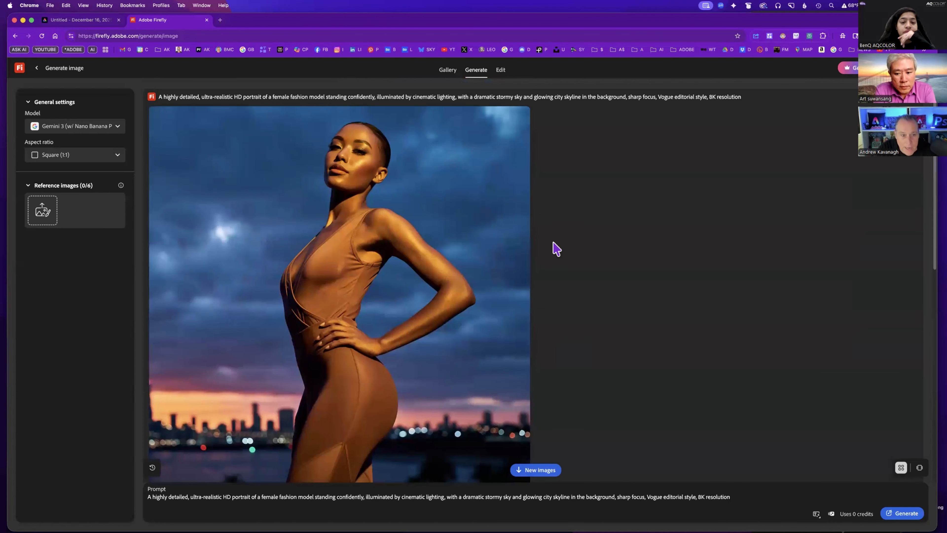
scroll(555, 247, down, 2)
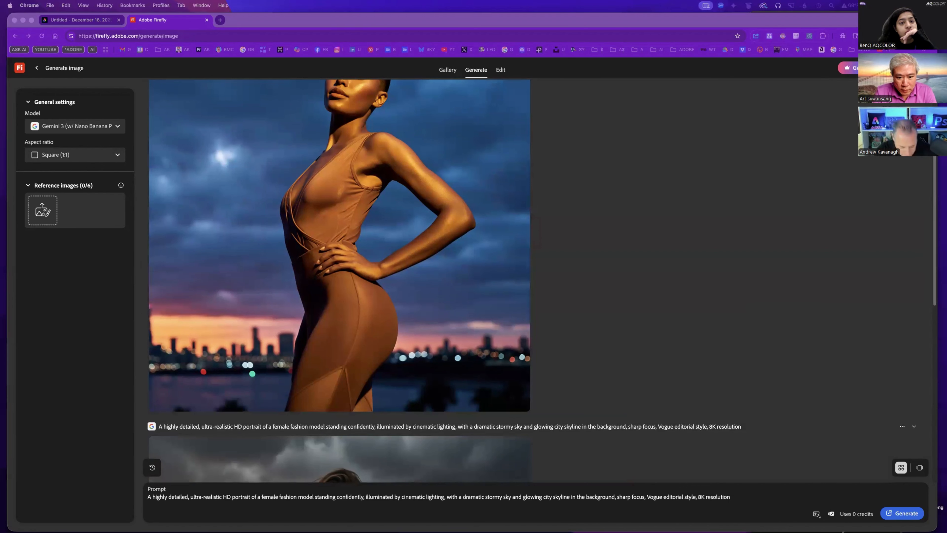
click(131, 131)
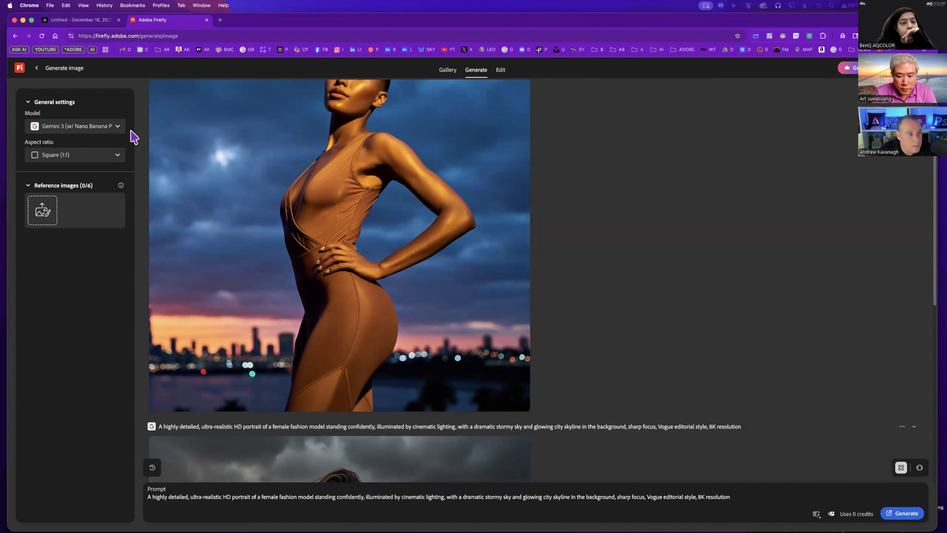
click(110, 127)
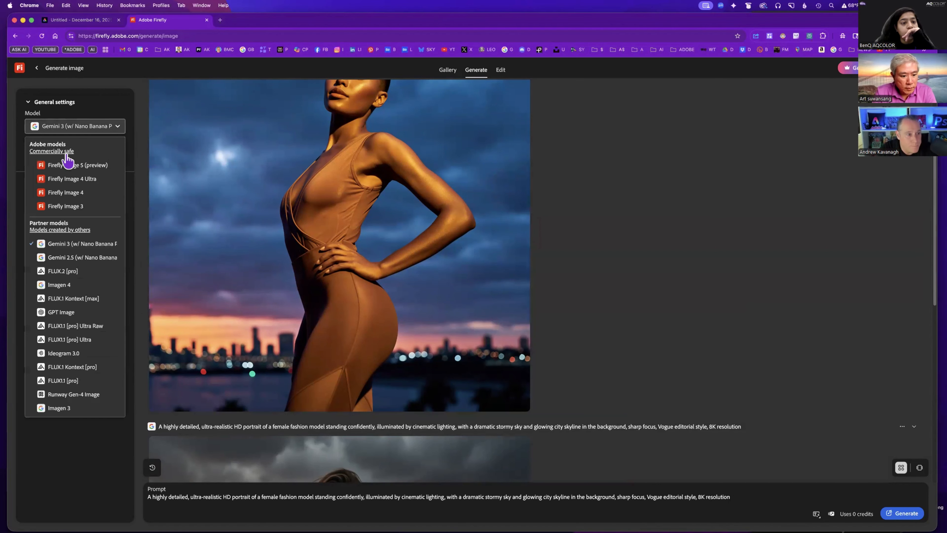
click(78, 166)
scroll(235, 315, down, 1)
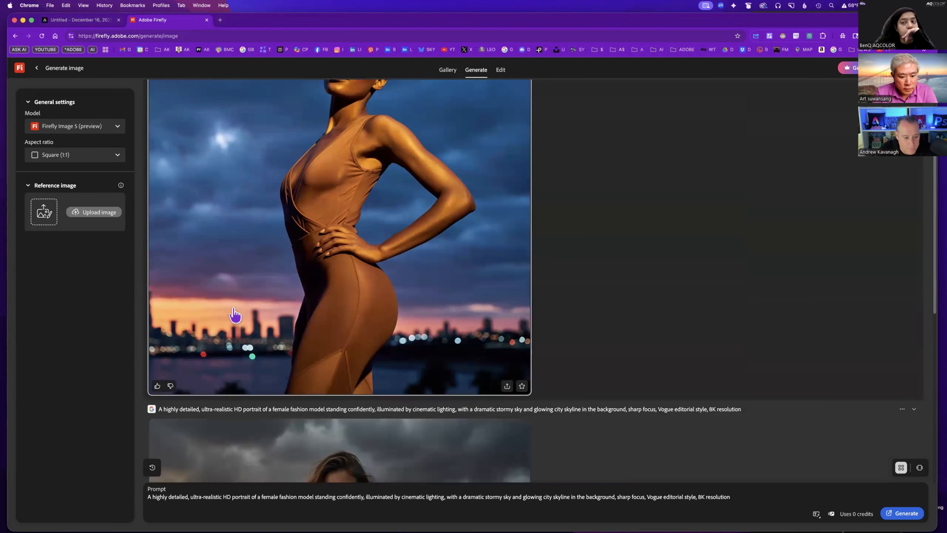
Replace the prompt with a 60s-style psychedelic poster of a wild band, bell-bottoms, rainbow patterns, bold retro lettering and the Golden Gate Bridge, and generate it
scroll(234, 315, down, 10)
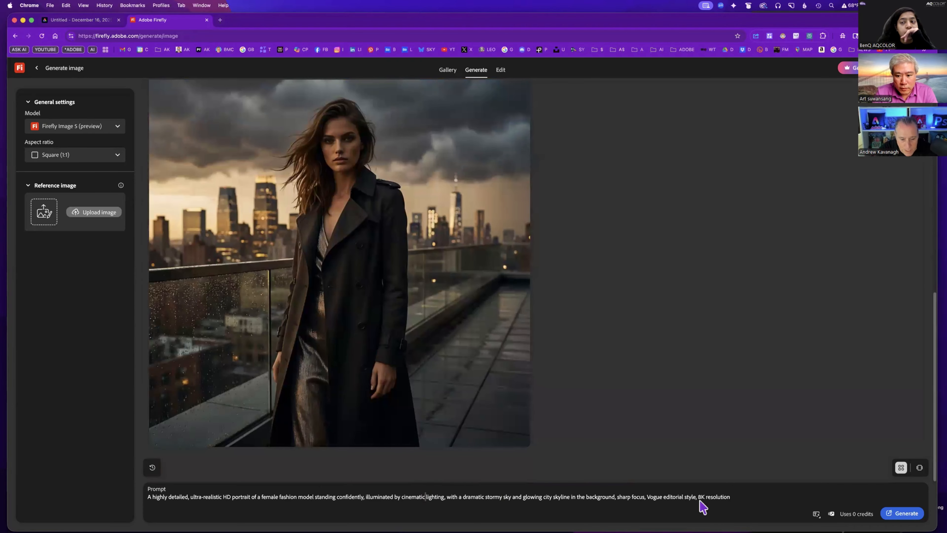
drag(731, 497, 149, 497)
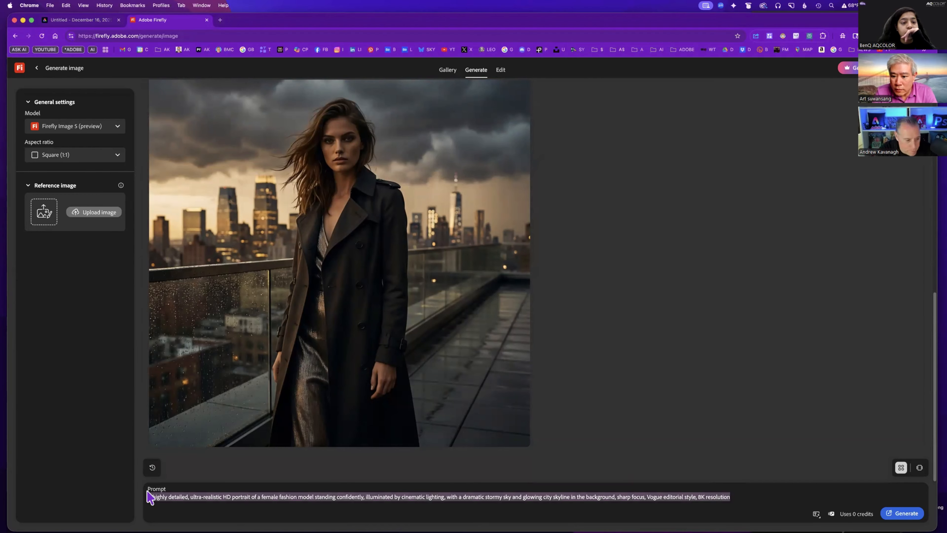
key(BackSpace)
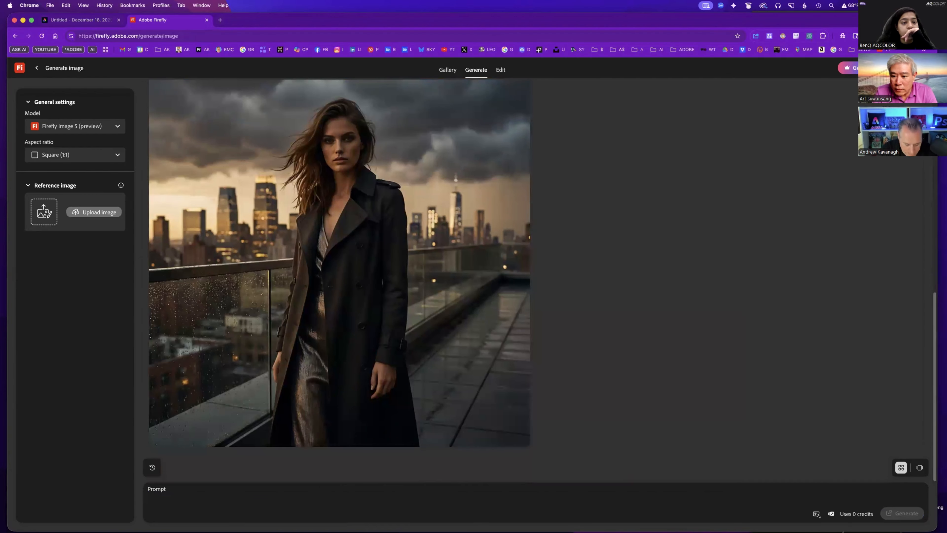
text(Illustrative psychedelic poster in 60s style depicting a wild band on stage, dressed in fashionable 1960s clothing with bell-bottoms, fringe jackets, and flower crowns, surrounded by swirling rainbow patterns, glowing mandalas, and trippy abstract shapes, bold retro lettering, images of San Francisco and the Golden Gate Bridge in the background)
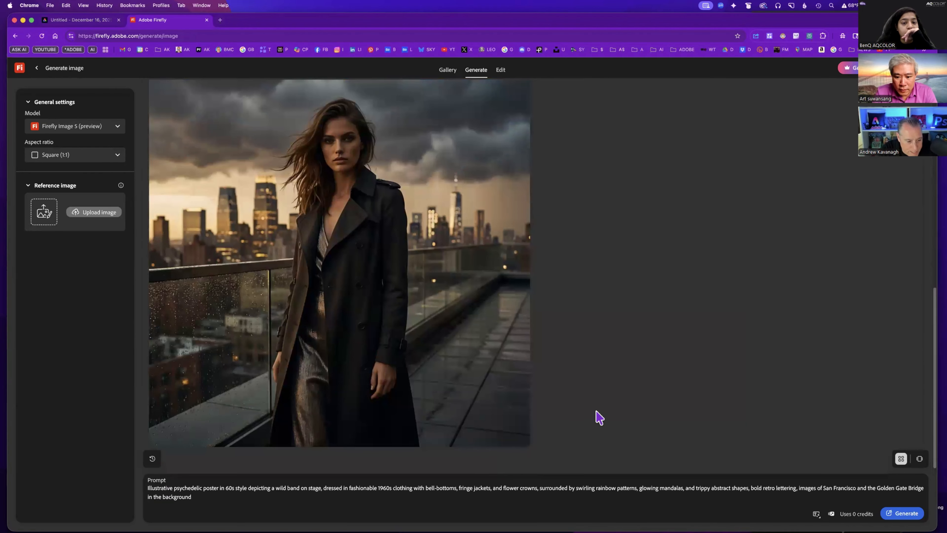
click(907, 515)
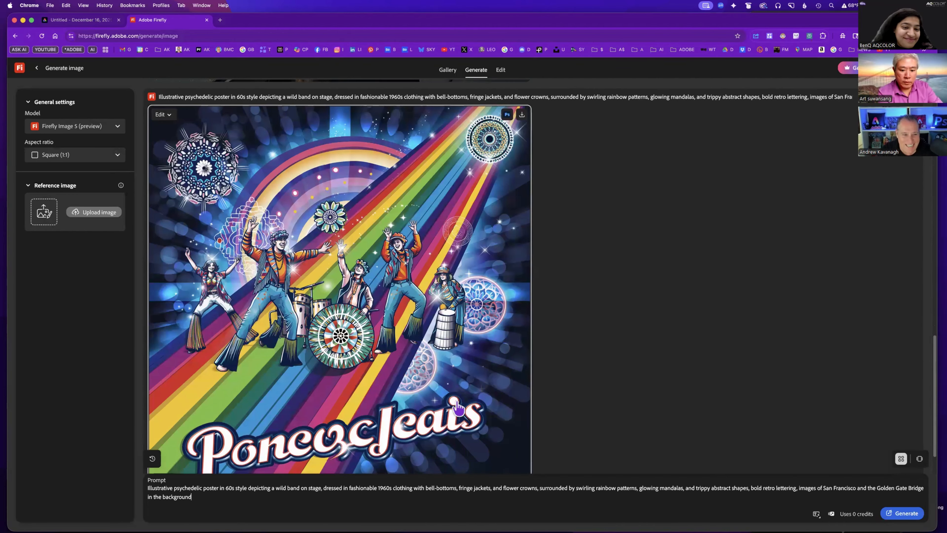
Look over the generated band poster and generate another version with the same prompt and model
scroll(459, 406, down, 2)
scroll(460, 405, down, 3)
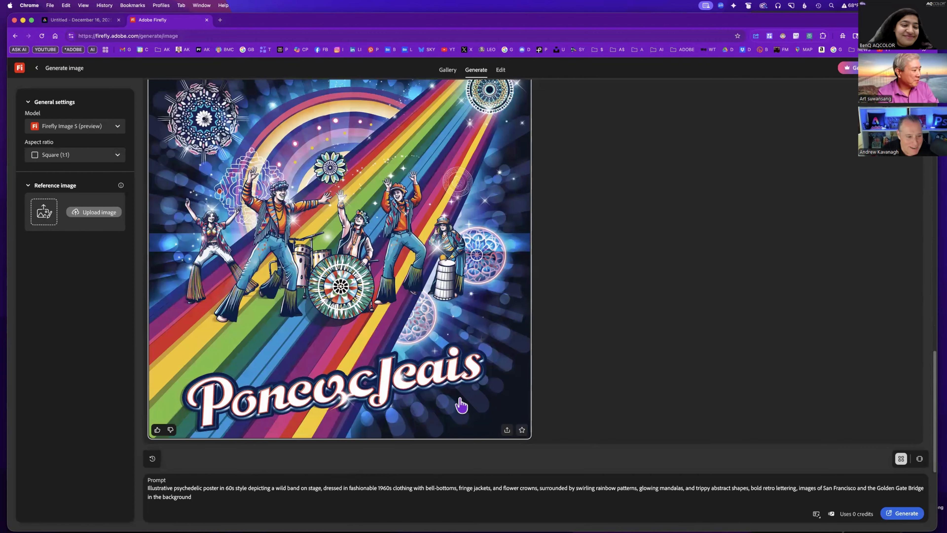
scroll(461, 405, up, 4)
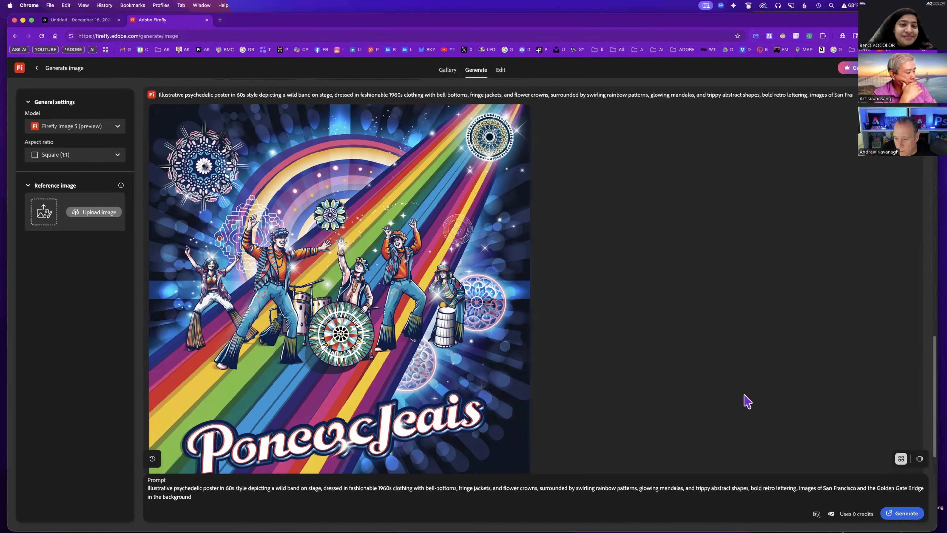
scroll(743, 400, down, 2)
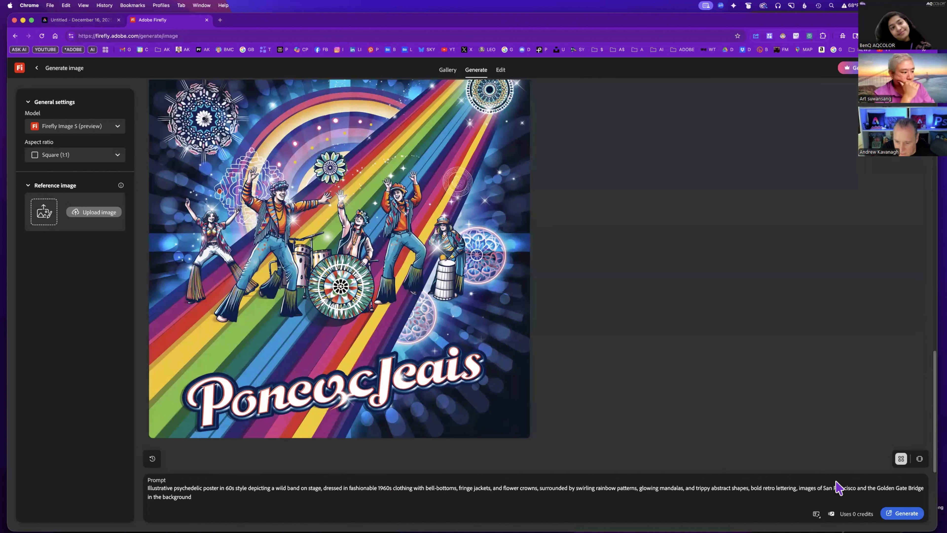
click(910, 501)
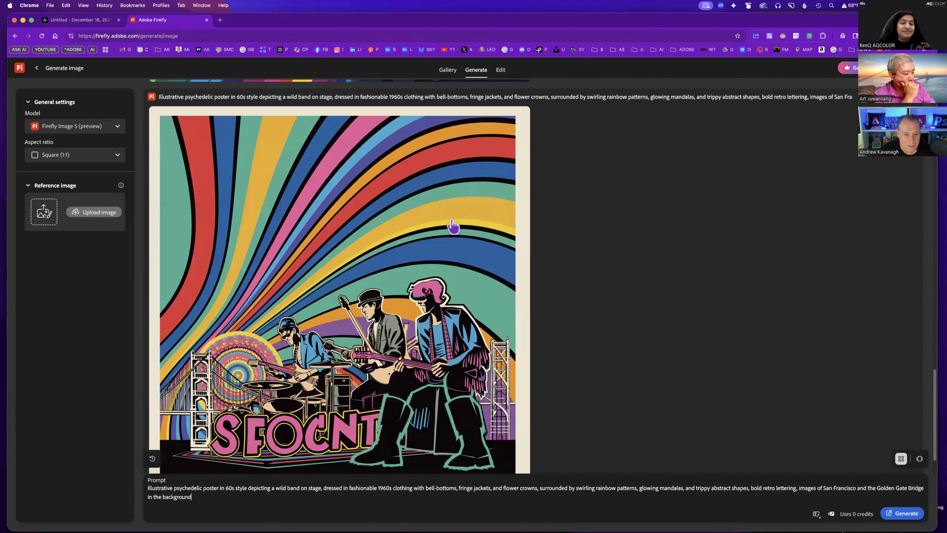
scroll(418, 343, down, 1)
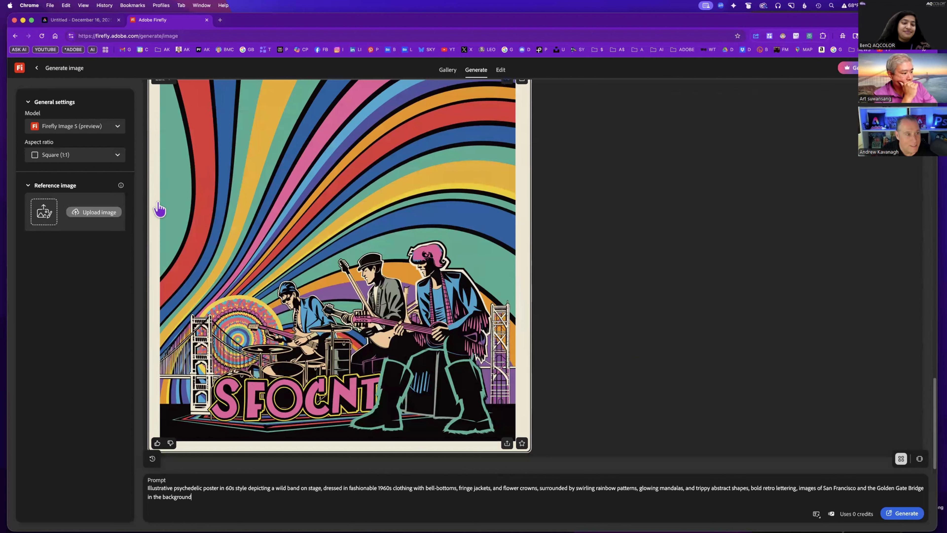
Switch the model to Gemini 3 (w/ Nano Banana Pro), generate the psychedelic band poster from the same prompt and download it
click(79, 127)
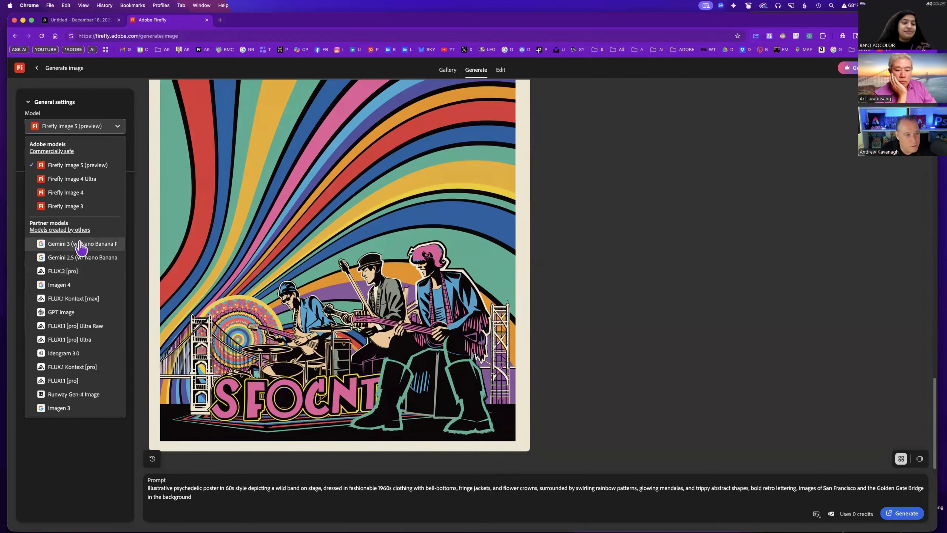
click(79, 245)
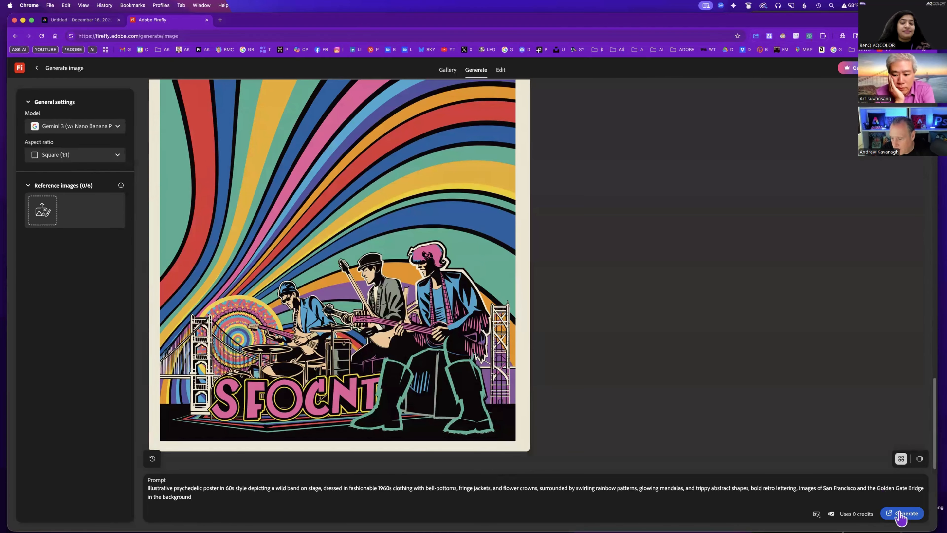
click(901, 514)
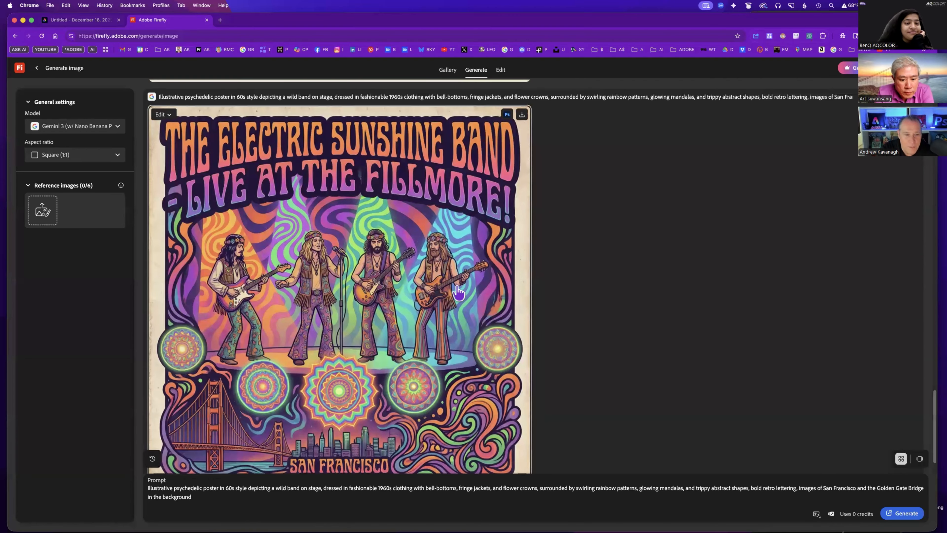
scroll(430, 343, down, 2)
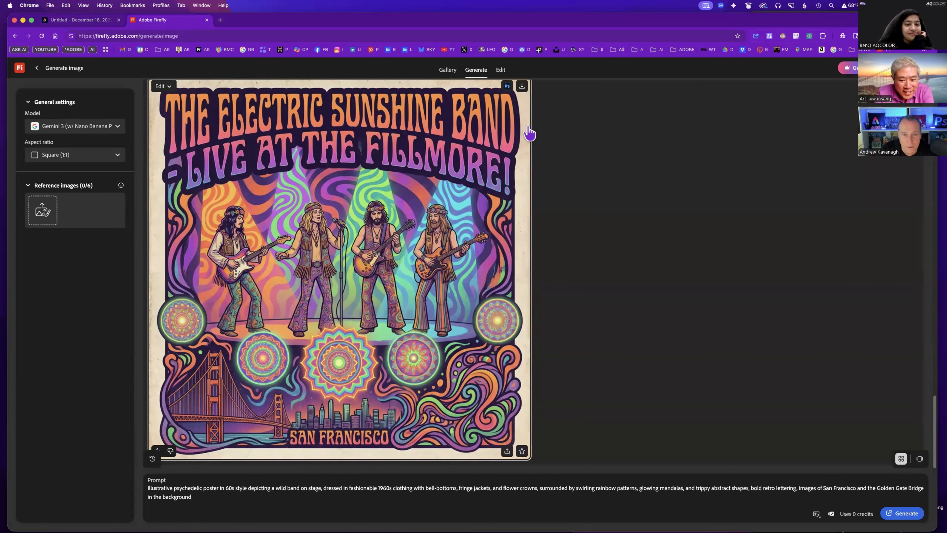
click(522, 88)
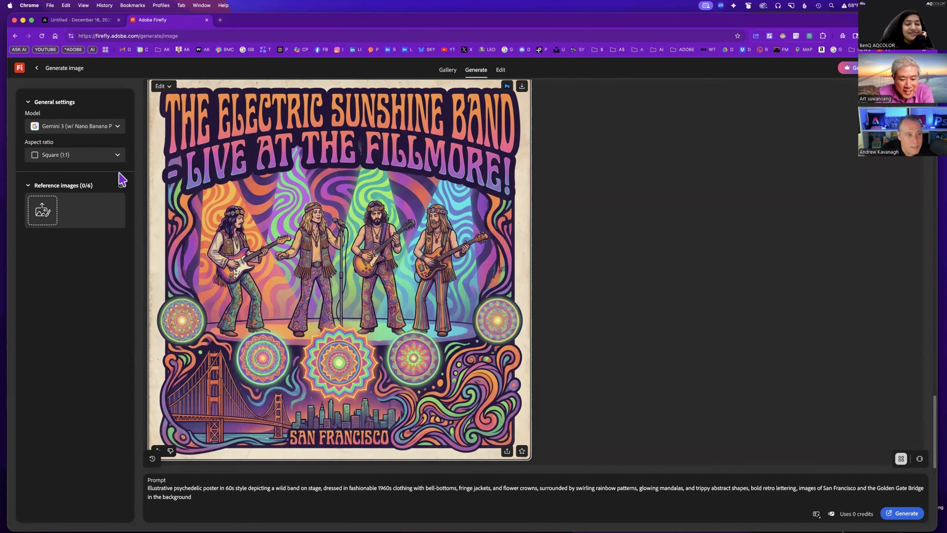
Switch the model to FLUX.2 [pro], generate the psychedelic band poster from the same prompt and download it
click(75, 129)
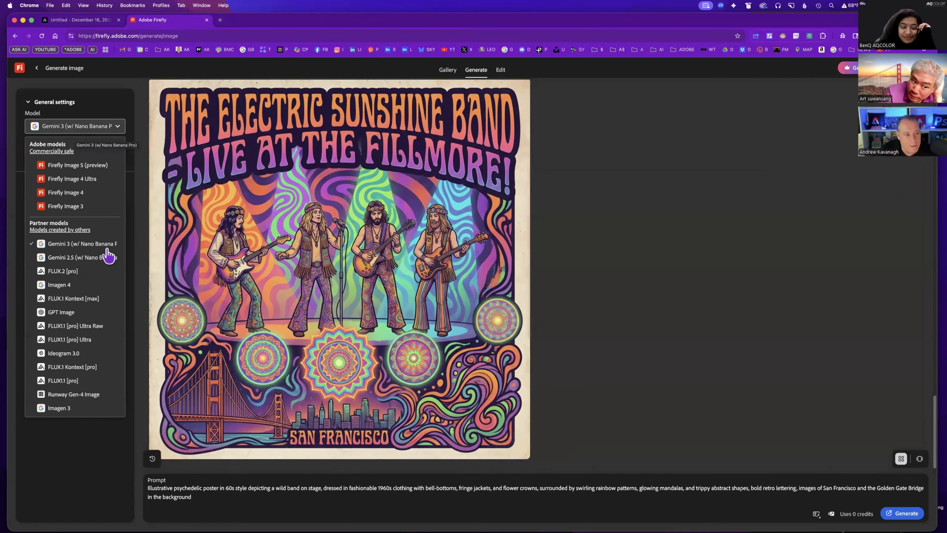
click(60, 271)
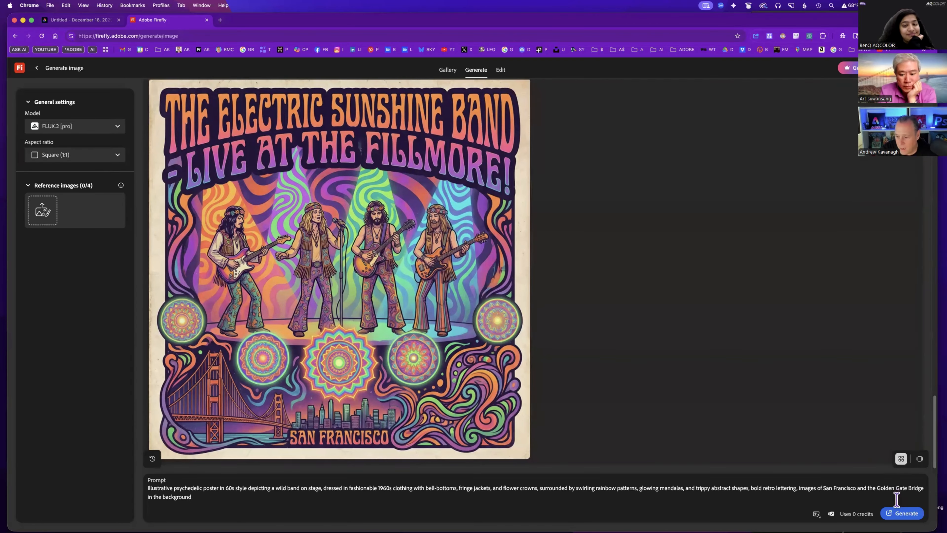
click(904, 513)
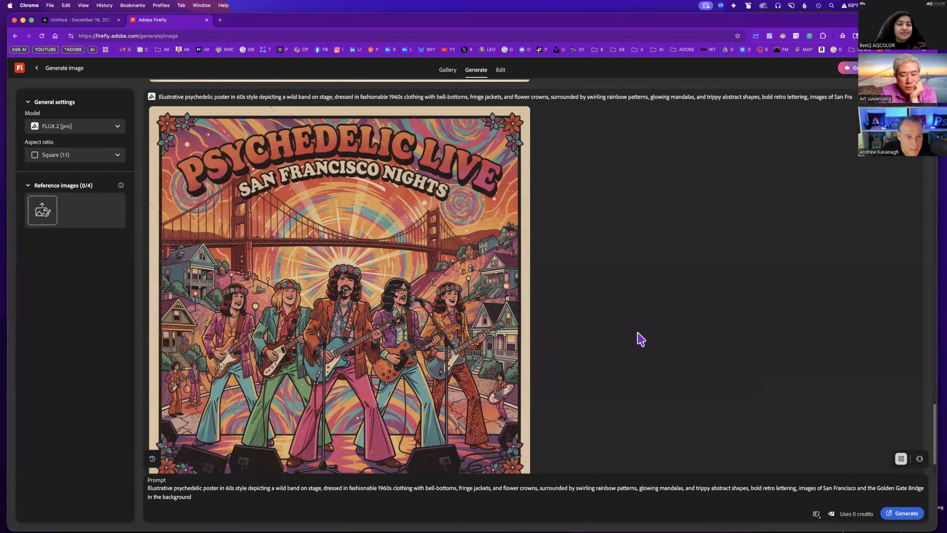
scroll(469, 301, down, 1)
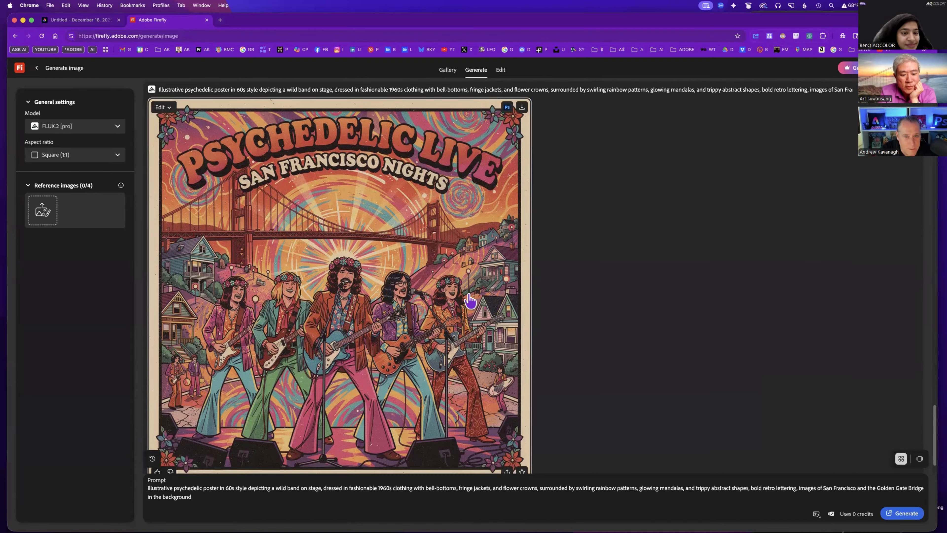
scroll(470, 300, down, 3)
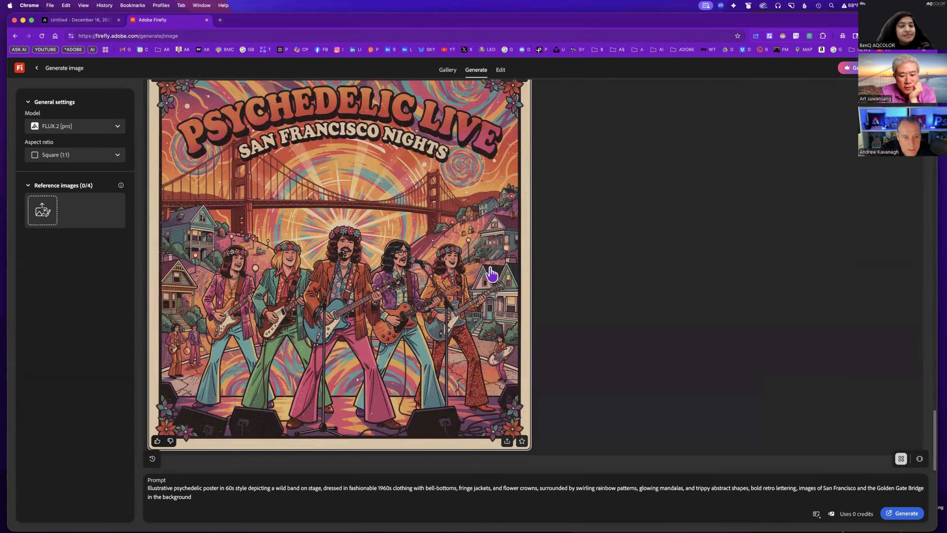
scroll(491, 274, up, 3)
click(521, 116)
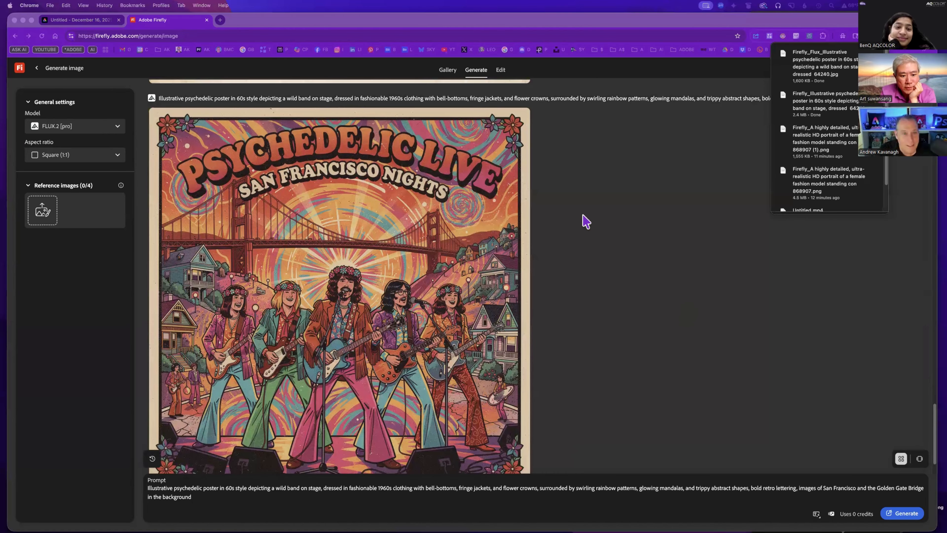
click(586, 221)
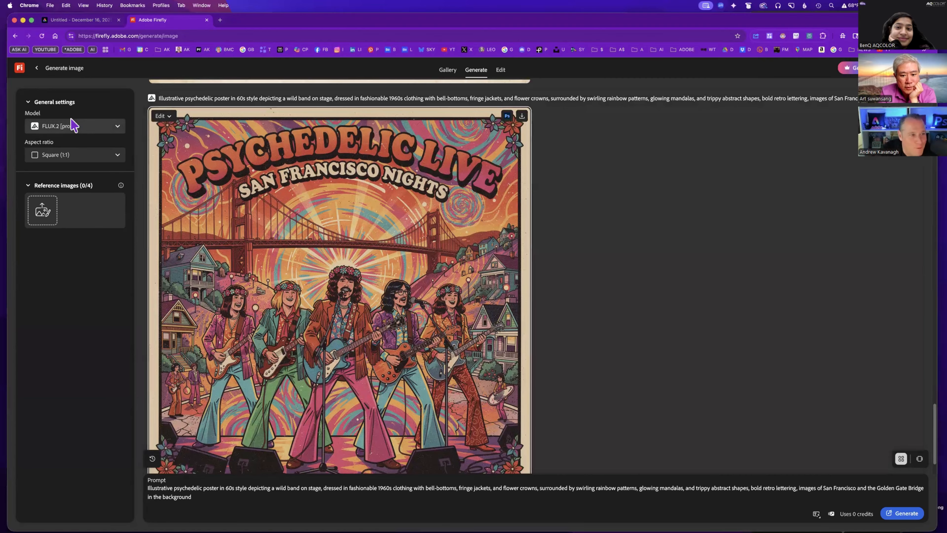
Switch the model to Firefly Image 5 (preview) and generate a stylish cat in sunglasses sipping juice, floating above the sunny Los Angeles skyline
click(97, 128)
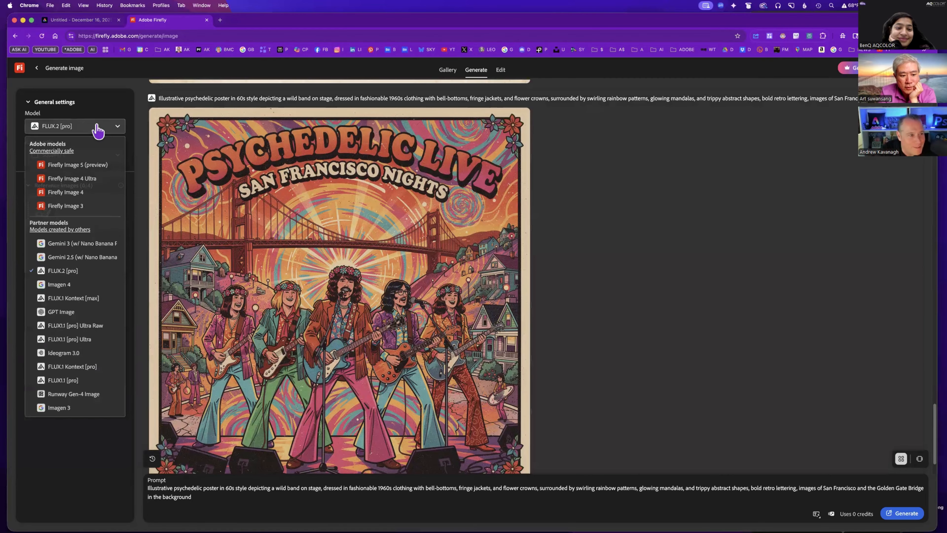
click(85, 169)
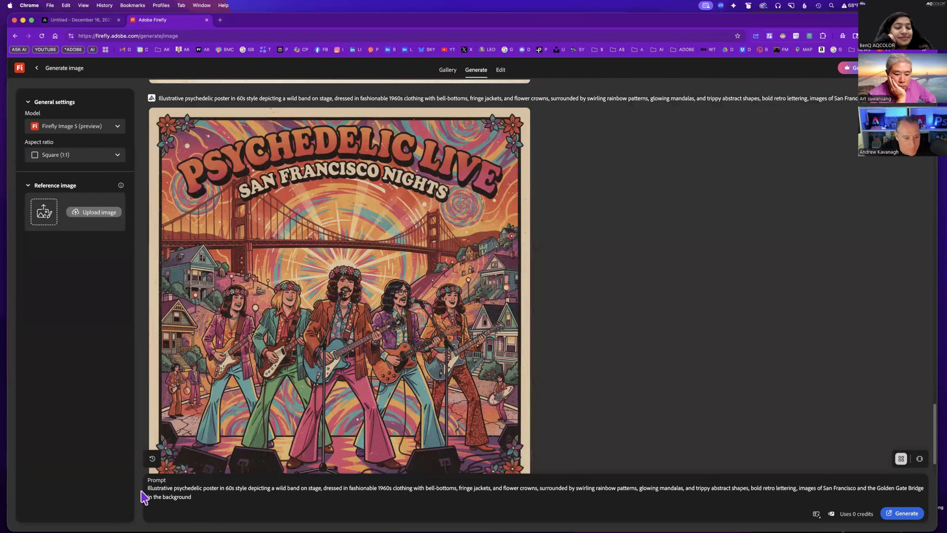
key(super+a)
key(BackSpace)
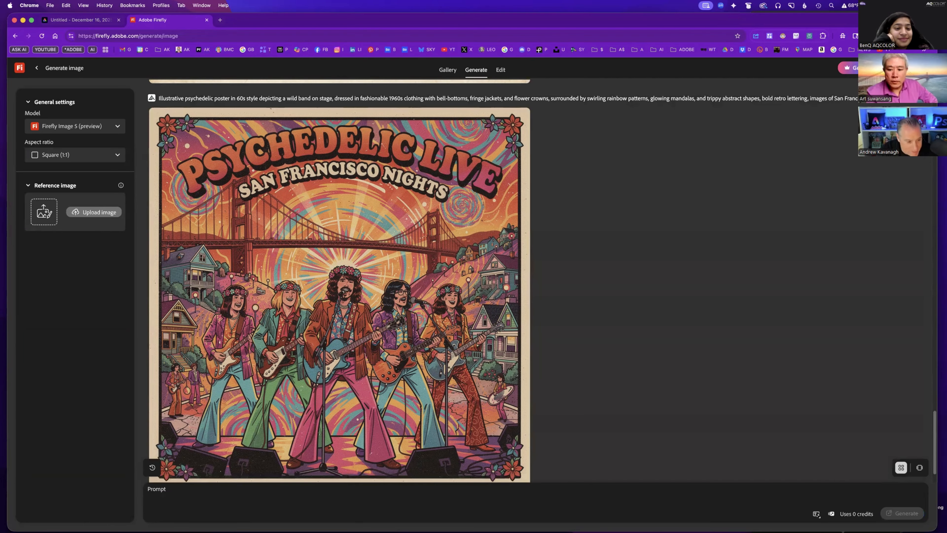
text(A stylish cat floats gracefully in the air above the Los Angeles skyline on a sunny day. The cat is wearing cool sunglasses and sipping a colorful juice through a straw, exuding a relaxed, playful vibe. Below, the iconic LA landscape stretches out with palm trees, modern buildings, and distant hills. The sky is filled with soft, fluffy clouds glowing in the golden sunlight, creating a dreamy, cinematic atmosphere. The overall style is vibrant, whimsical, and playful, blending realism with a touch of fantasy.)
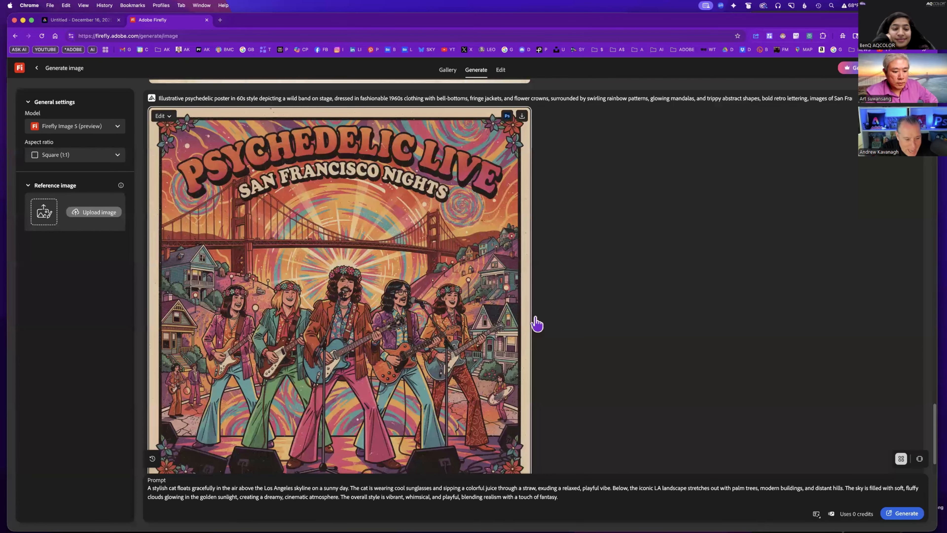
click(907, 510)
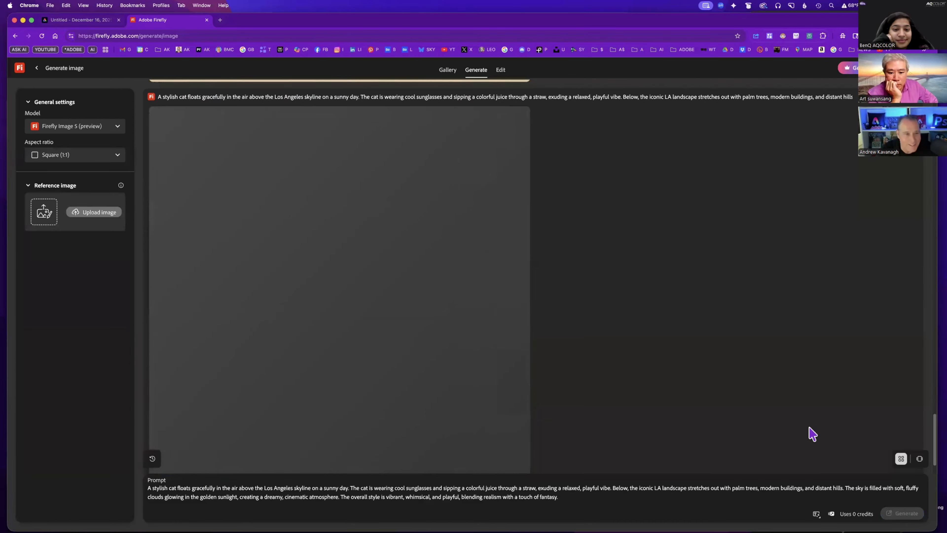
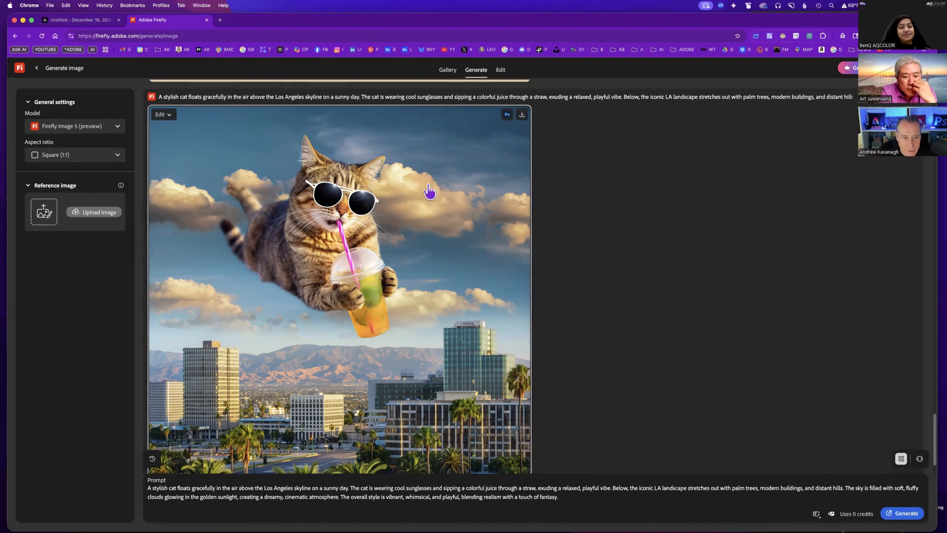
Download the generated floating cat image, then look at the image editing workspace and return to image generation
click(522, 115)
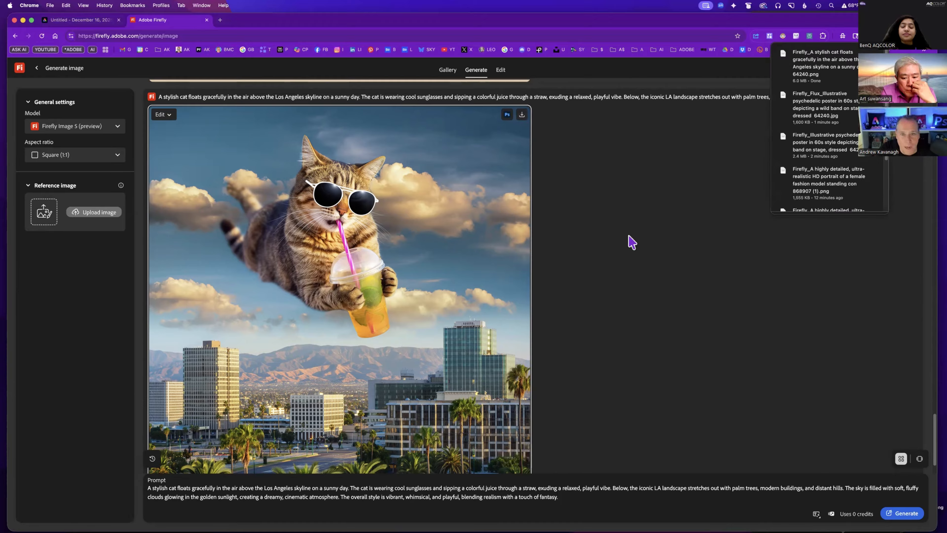
scroll(628, 243, up, 3)
scroll(594, 180, down, 4)
scroll(593, 164, down, 1)
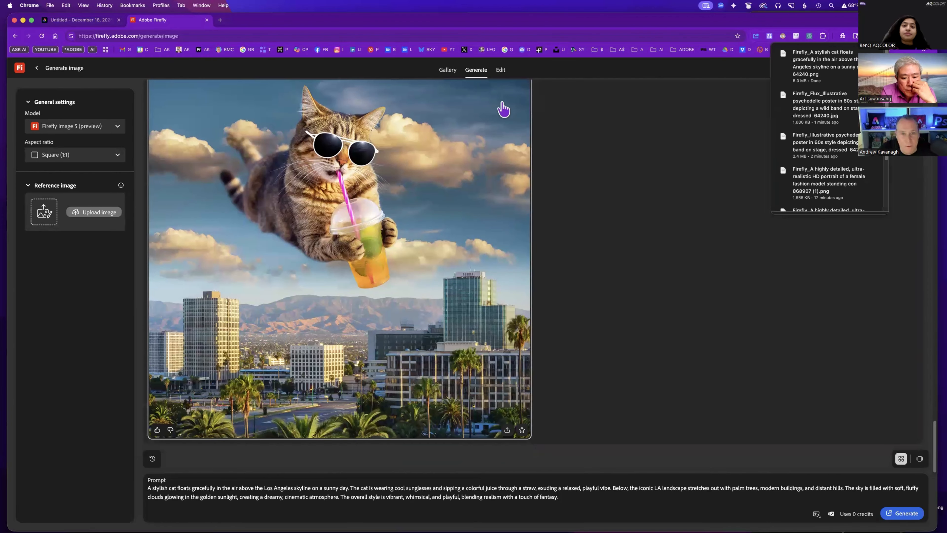
scroll(509, 129, up, 3)
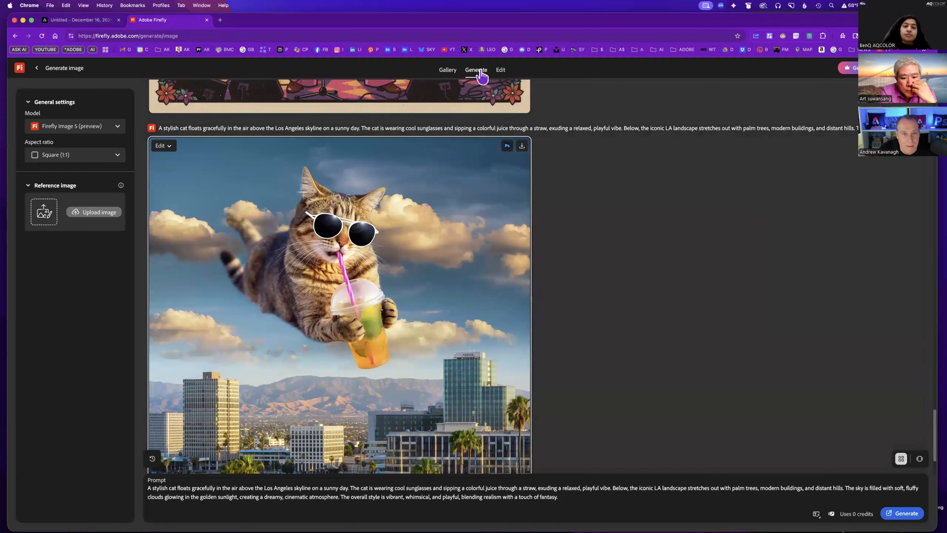
click(502, 71)
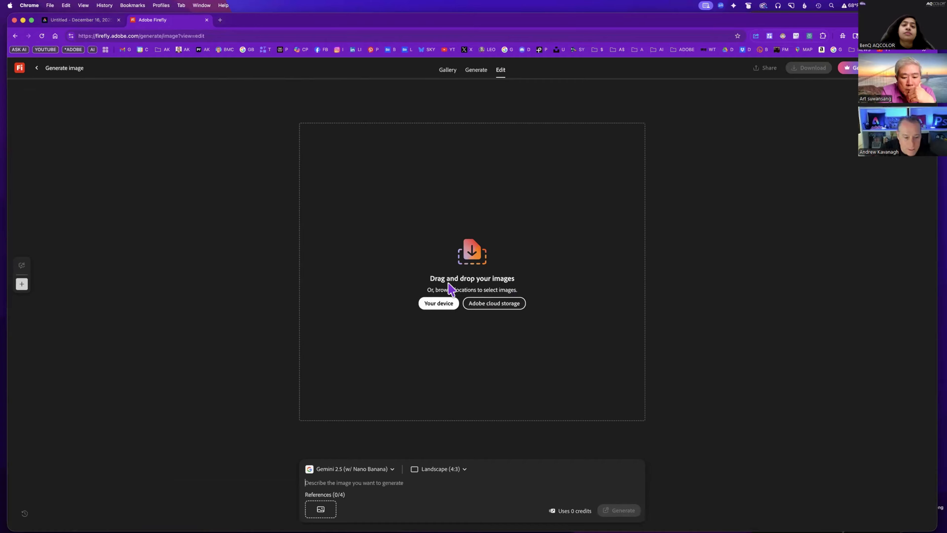
click(473, 71)
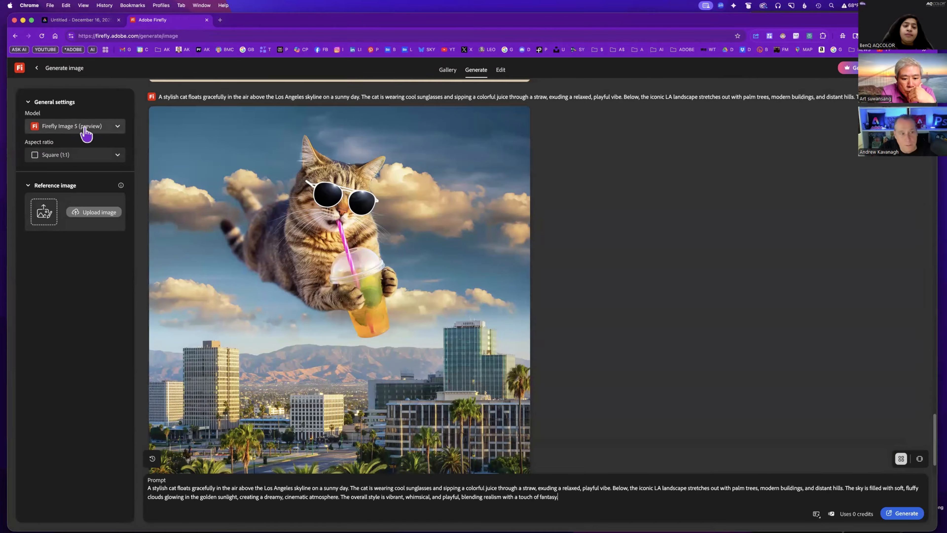
Switch the model to Gemini 3 (w/ Nano Banana Pro), generate the floating Los Angeles cat from the same prompt and download it
click(98, 126)
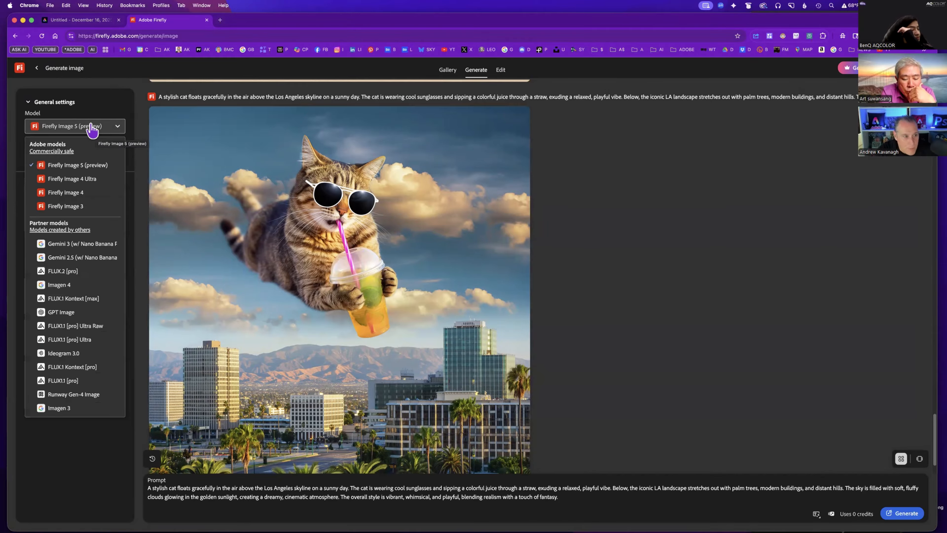
click(89, 249)
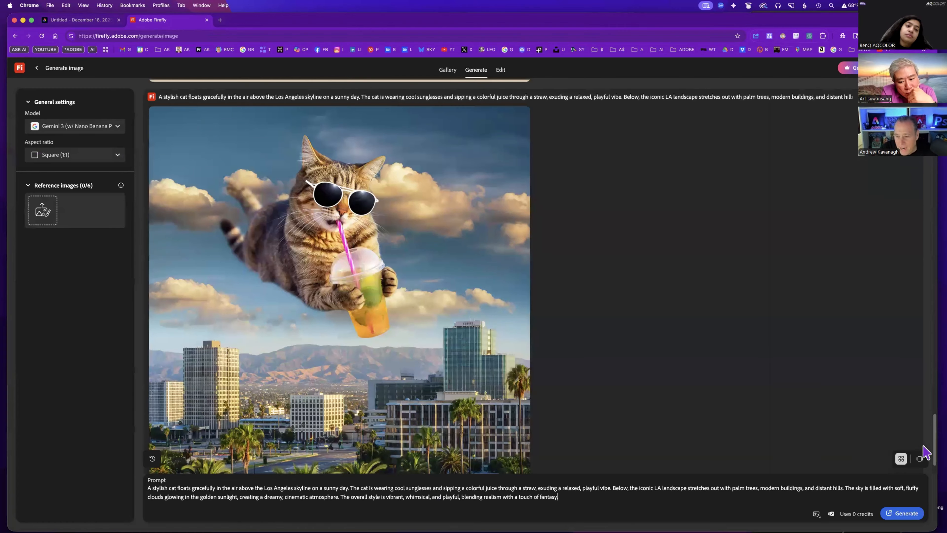
click(906, 511)
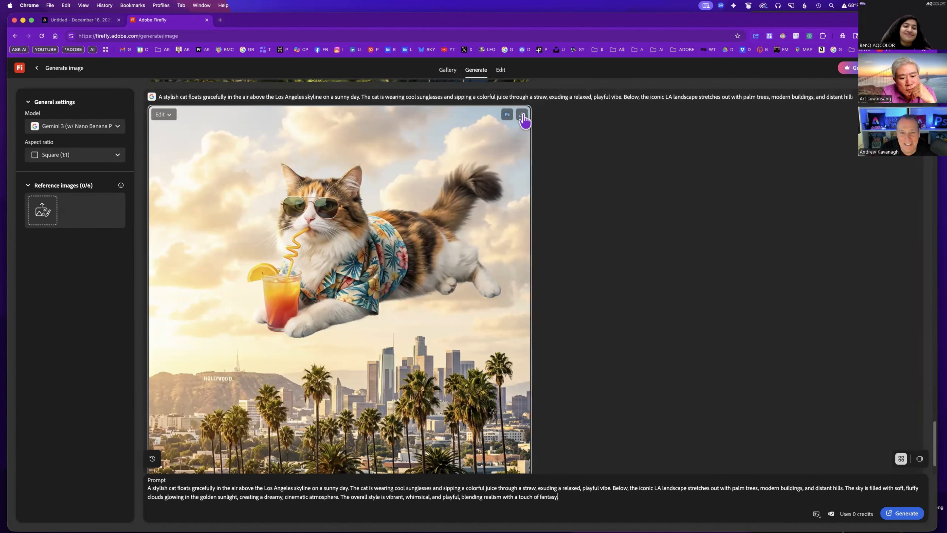
click(522, 114)
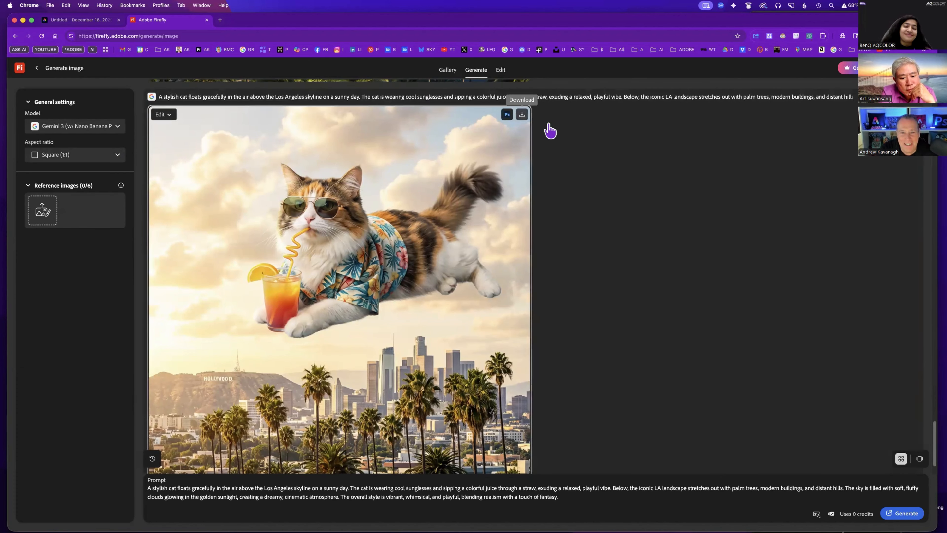
Generate another version of the floating cat with the same prompt and Gemini 3 model, and download it
click(904, 514)
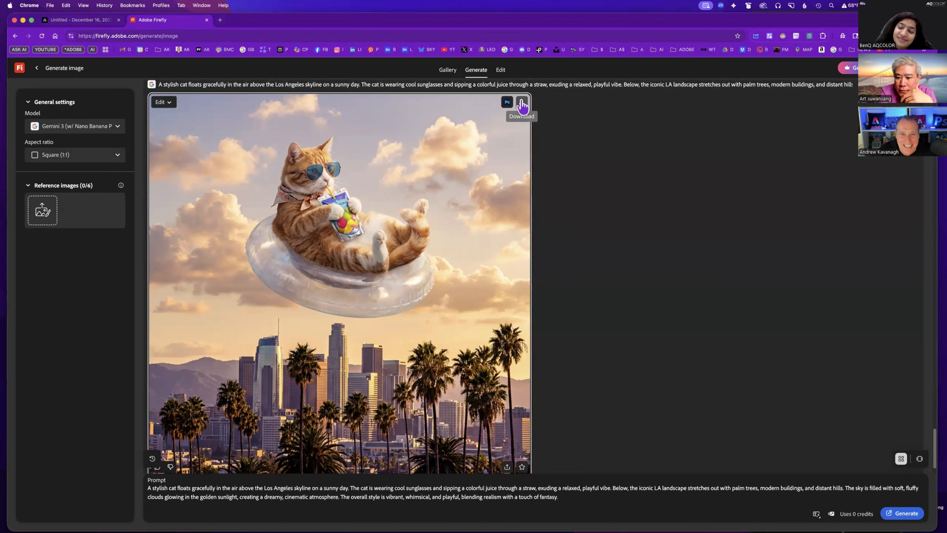
click(523, 102)
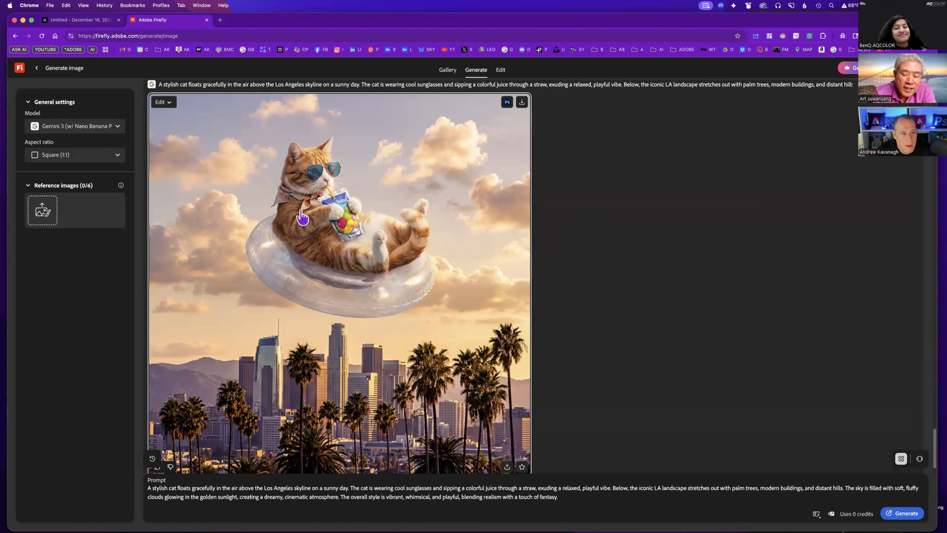
Switch the model to FLUX.2 [pro], generate the floating Los Angeles cat from the same prompt and download it
click(87, 128)
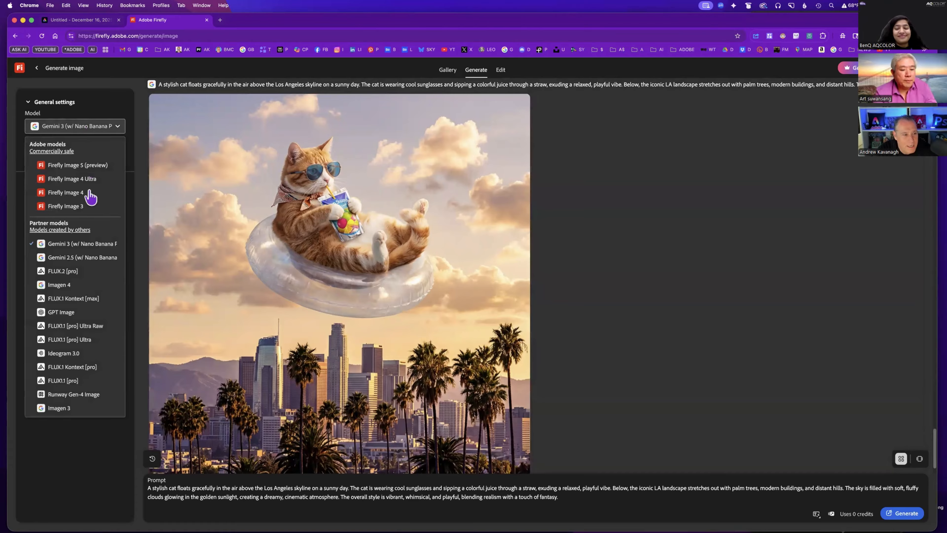
click(84, 272)
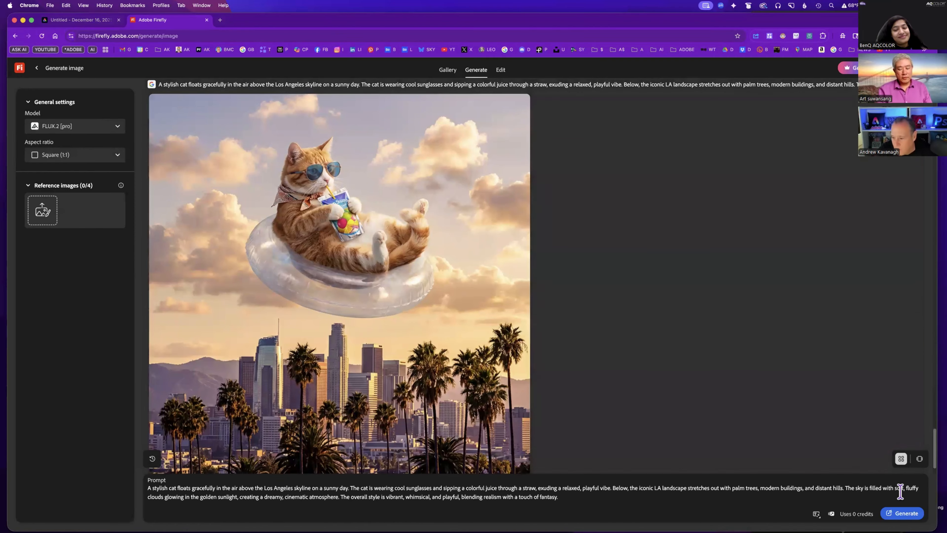
click(904, 513)
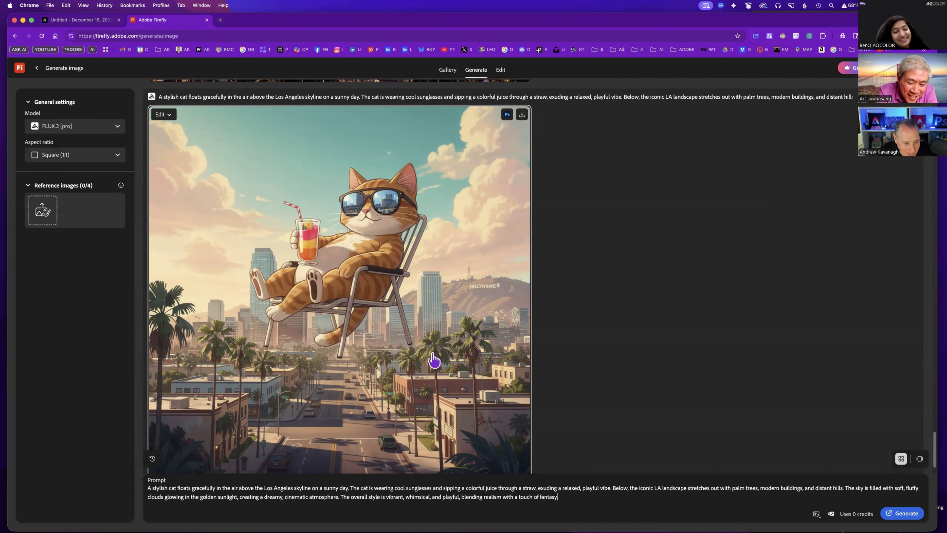
scroll(439, 361, down, 1)
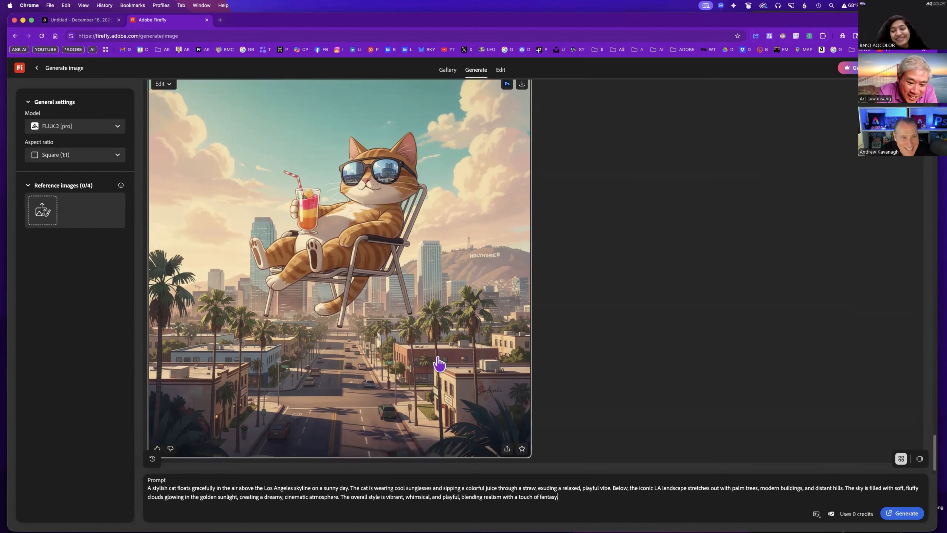
scroll(440, 362, up, 3)
click(523, 165)
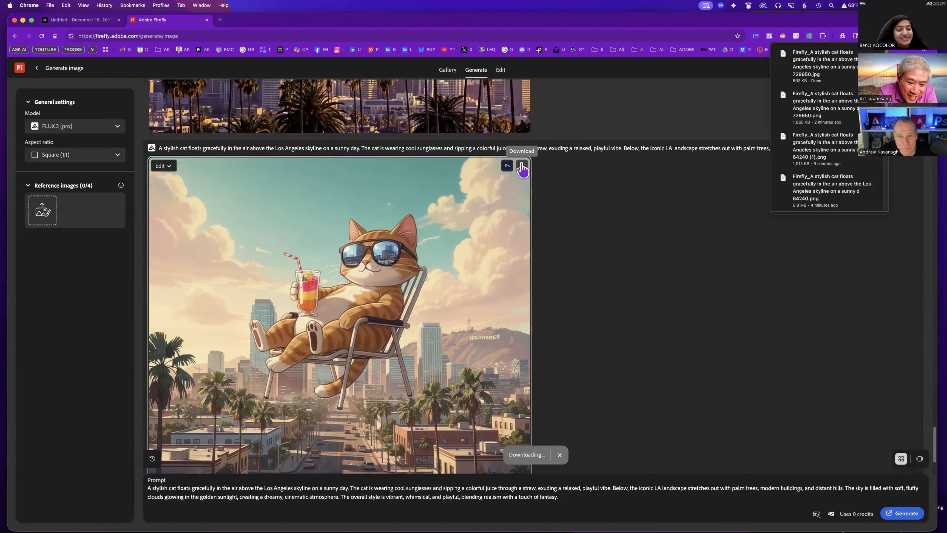
scroll(559, 433, down, 1)
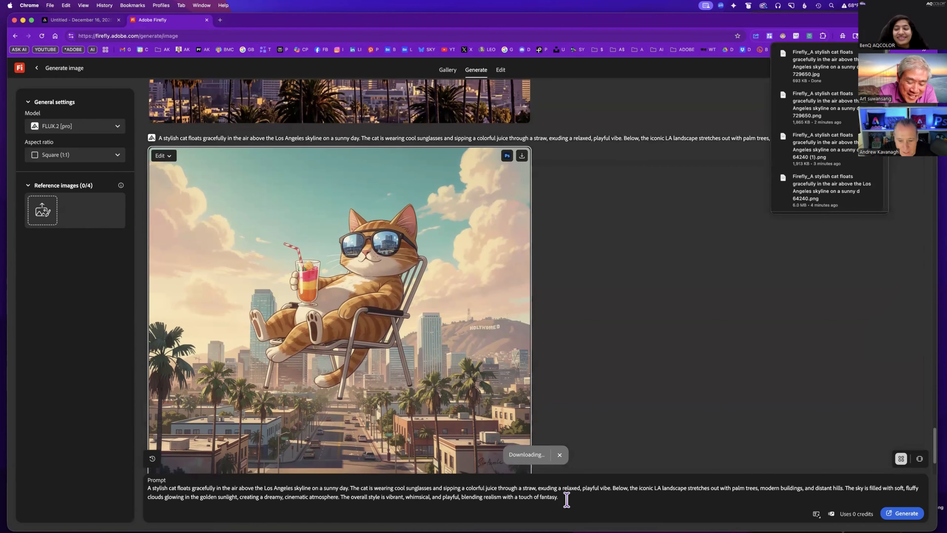
Add "(Make sure the cat has only 4 legs)" to the end of the prompt, generate the cat again with FLUX.2 [pro] and download it
click(566, 498)
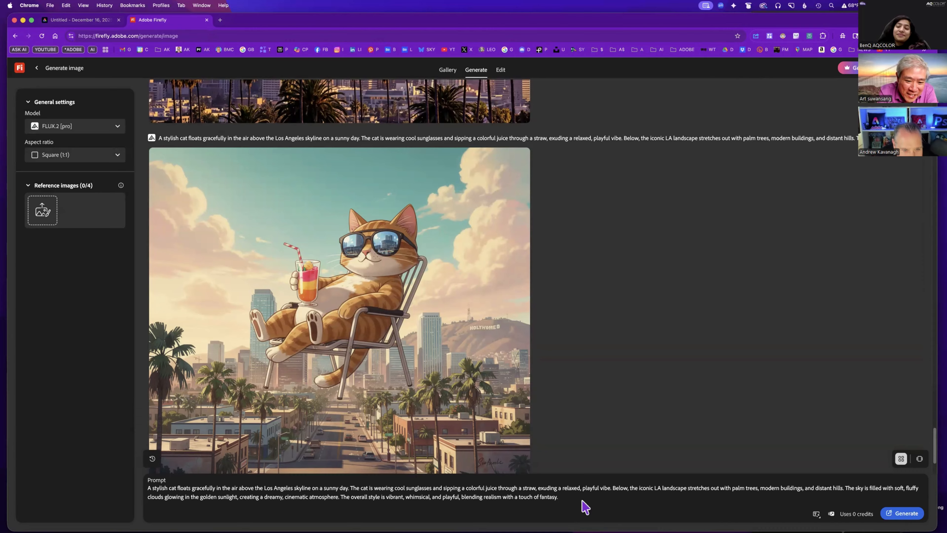
click(585, 501)
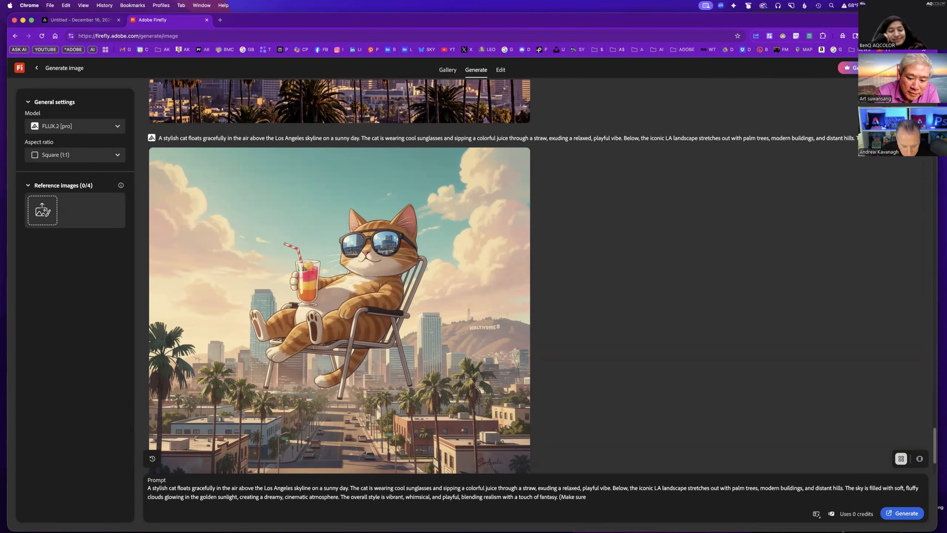
text(has only 4 legs)
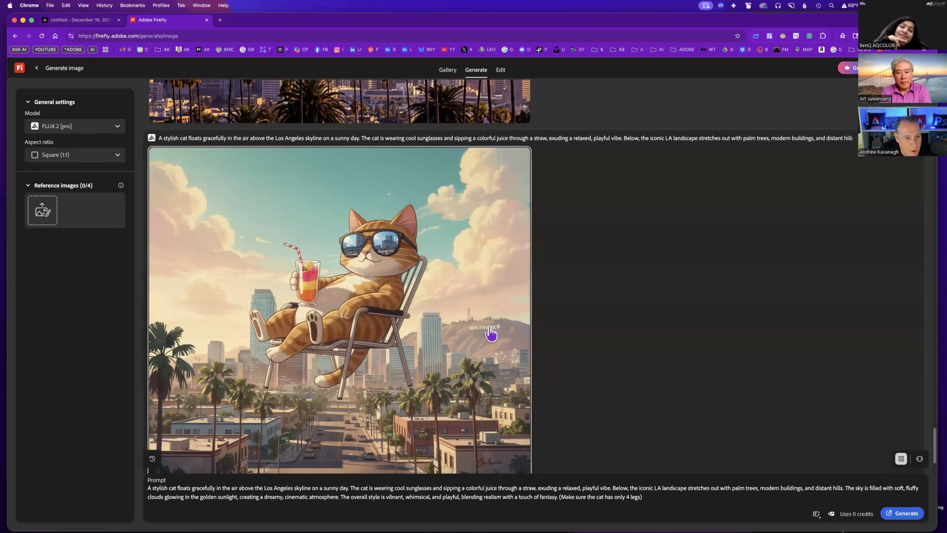
click(906, 510)
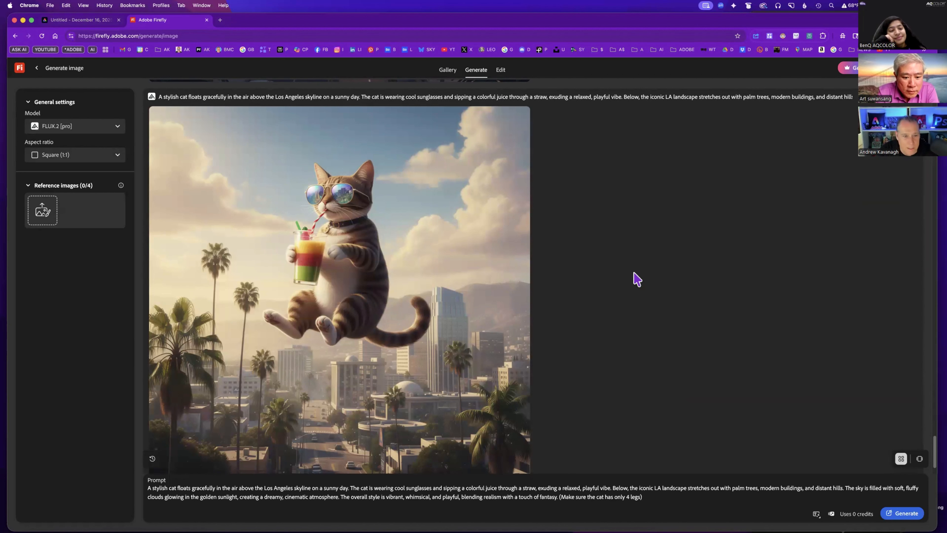
mouse_move(503, 292)
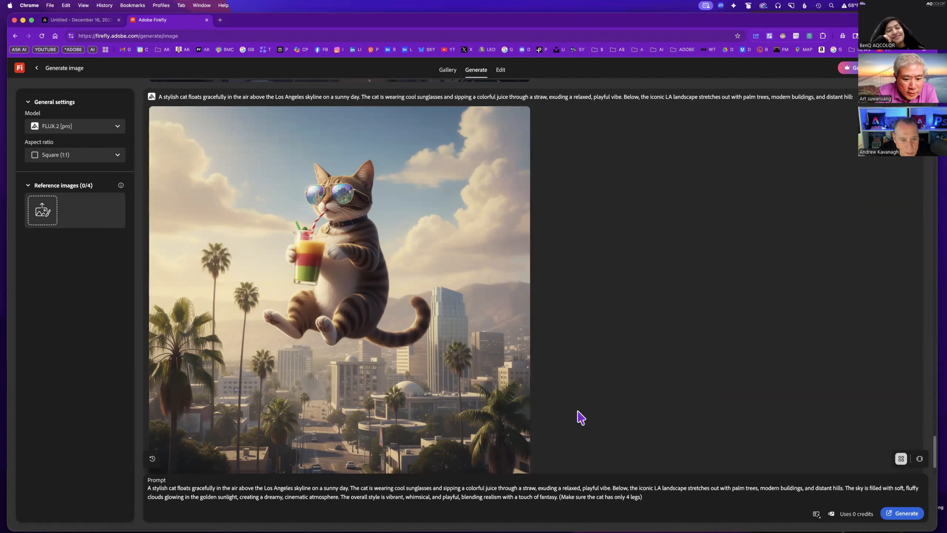
mouse_move(425, 228)
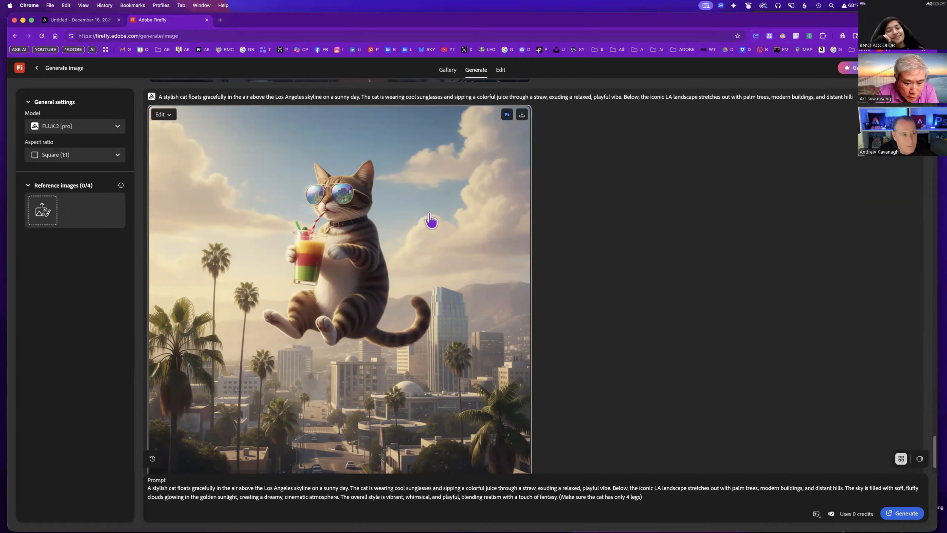
click(522, 116)
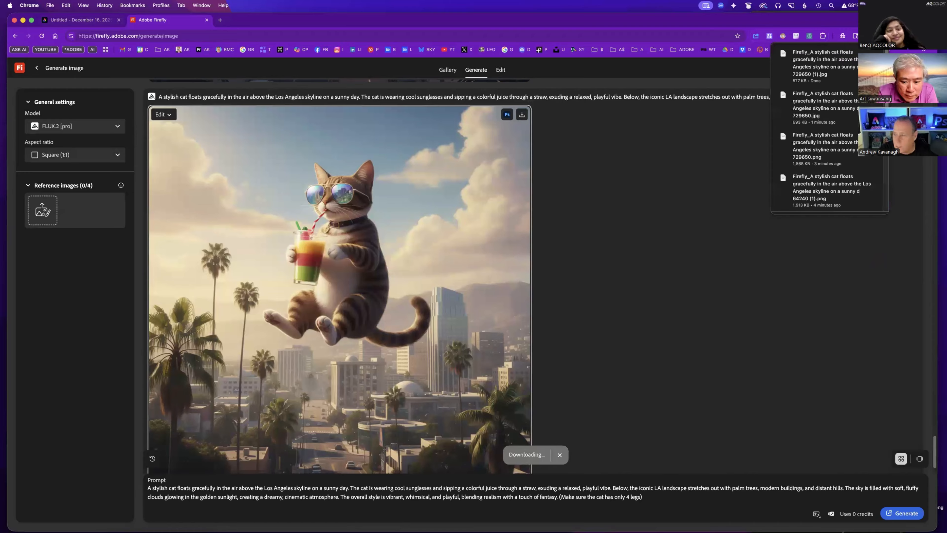
With Firefly Image 5 (preview), generate a stylish cat in goggles floating near the deep sea bottom among exotic fish, algae, plankton and sea urchin
click(94, 127)
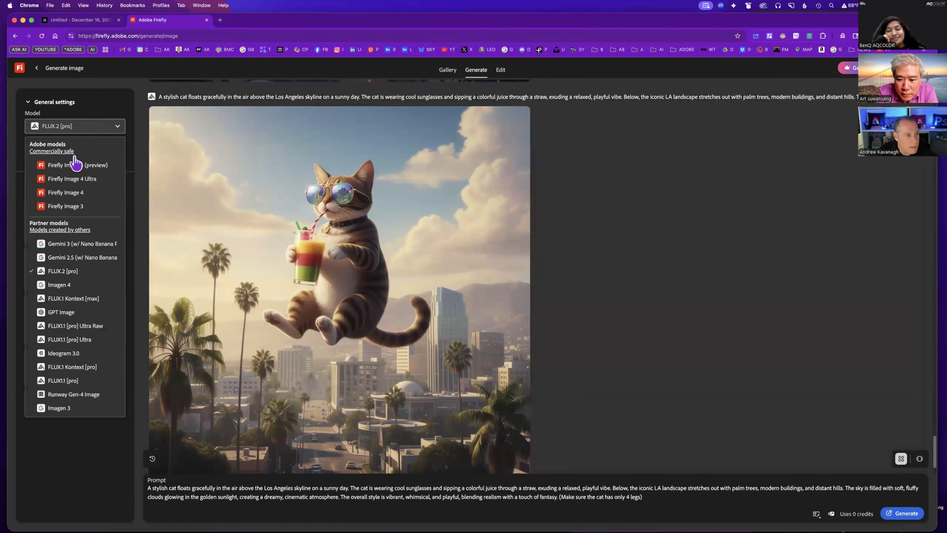
click(76, 166)
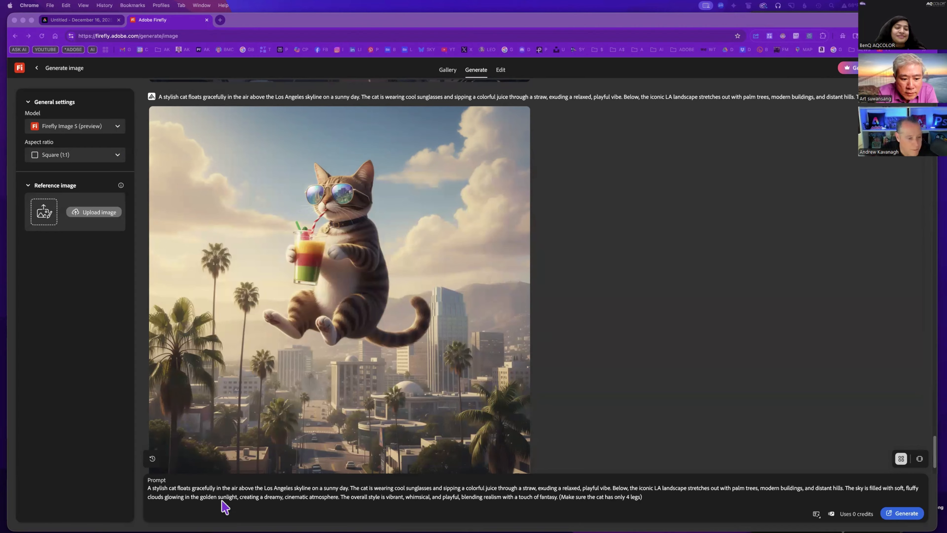
click(318, 490)
drag(642, 492, 151, 496)
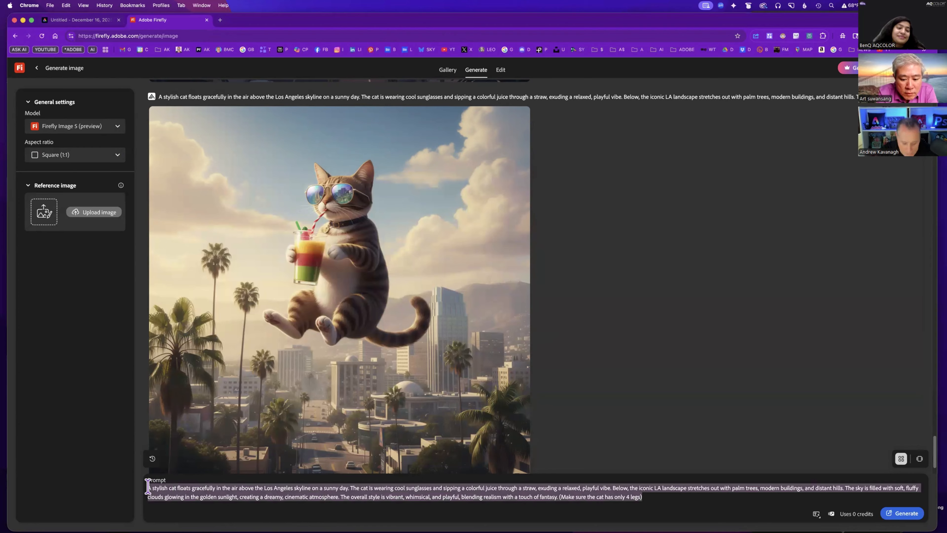
text(A stylish cat wearing goggles is floating near the bottom of the deep sea while surrounded by exotic fish, algae, plankton and sea urchin. It is a dreamy, cinematic atmosphere. The overall style is vibrant, whimsical, and playful, blending realism with a touch of fantasy.)
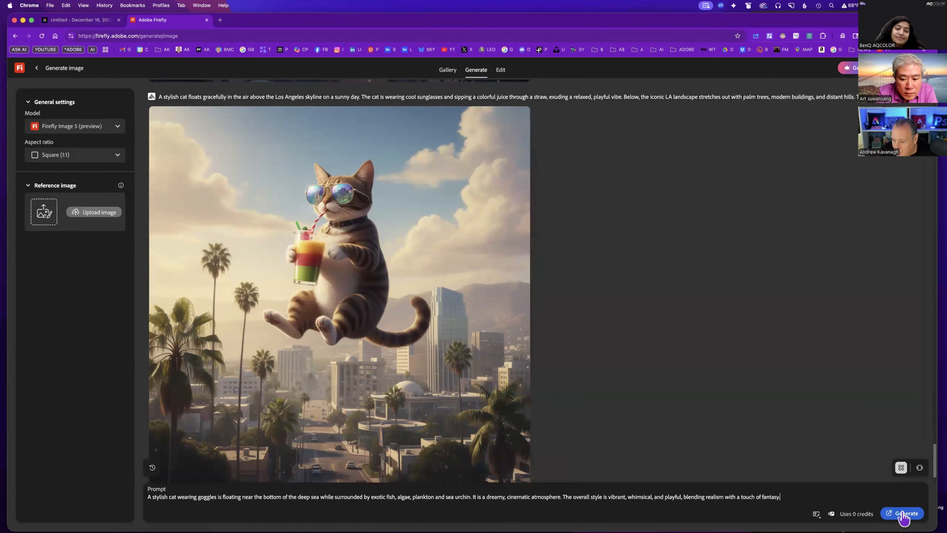
click(904, 515)
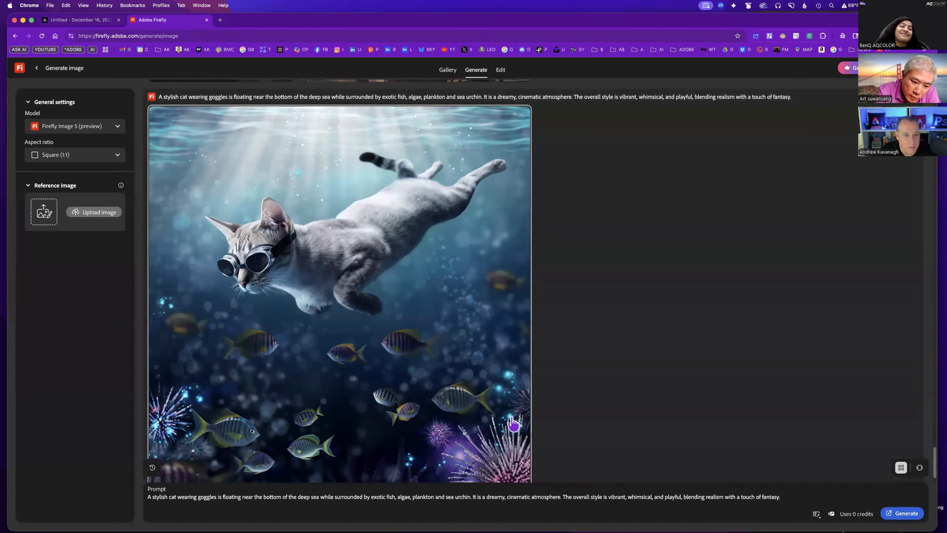
Download the underwater goggles cat image made with Firefly Image 5 (preview)
mouse_move(510, 419)
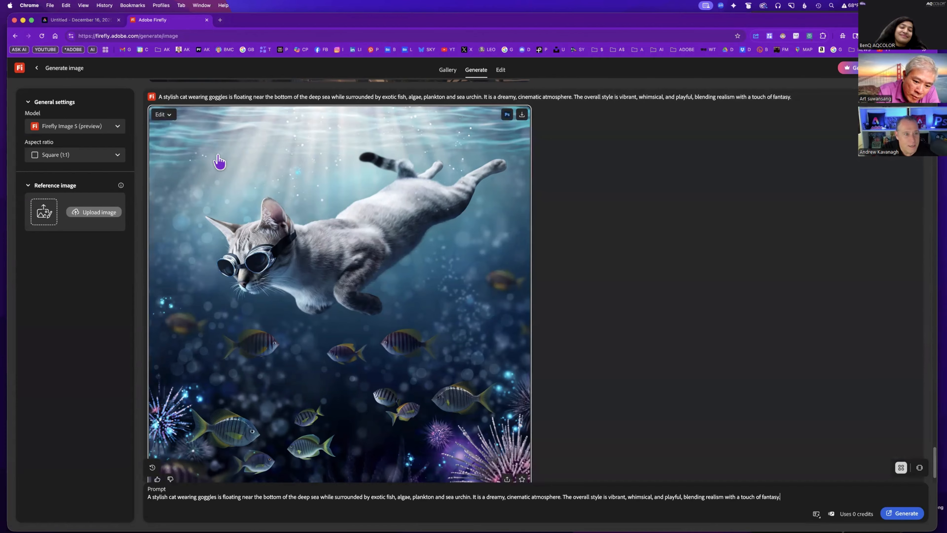
click(522, 114)
Switch the model to Gemini 3 (w/ Nano Banana Pro), generate the deep-sea cat from the same prompt and download it
click(81, 127)
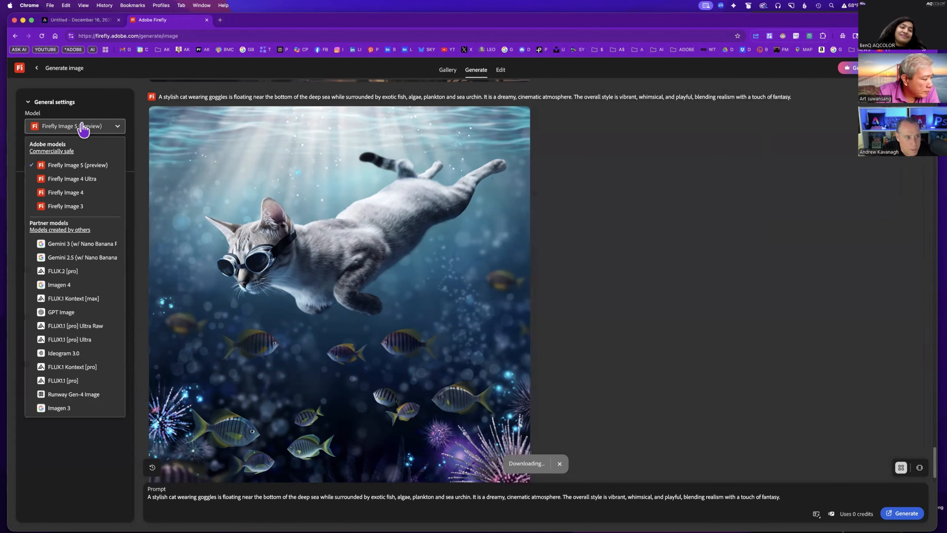
click(83, 248)
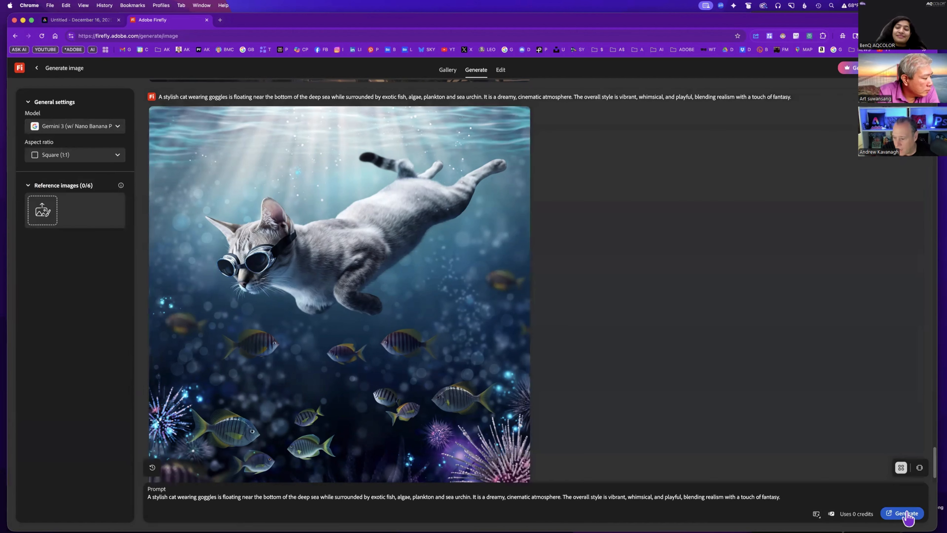
click(896, 509)
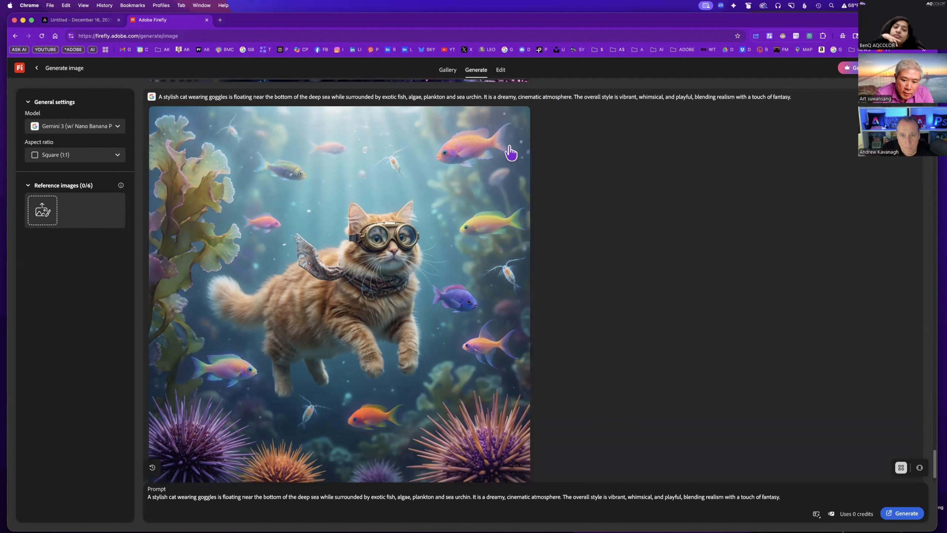
click(521, 114)
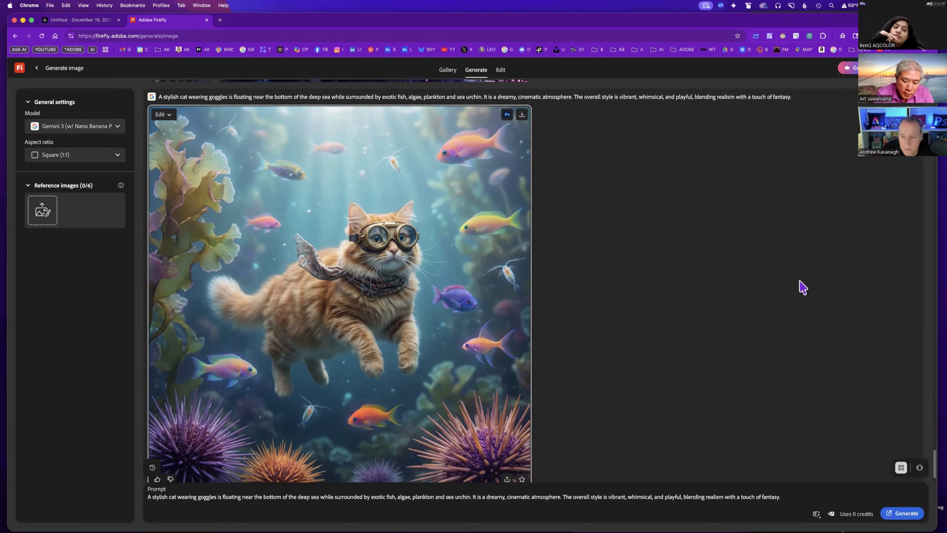
Generate another version of the deep-sea cat with the same prompt and Gemini 3 model, and download it
click(912, 514)
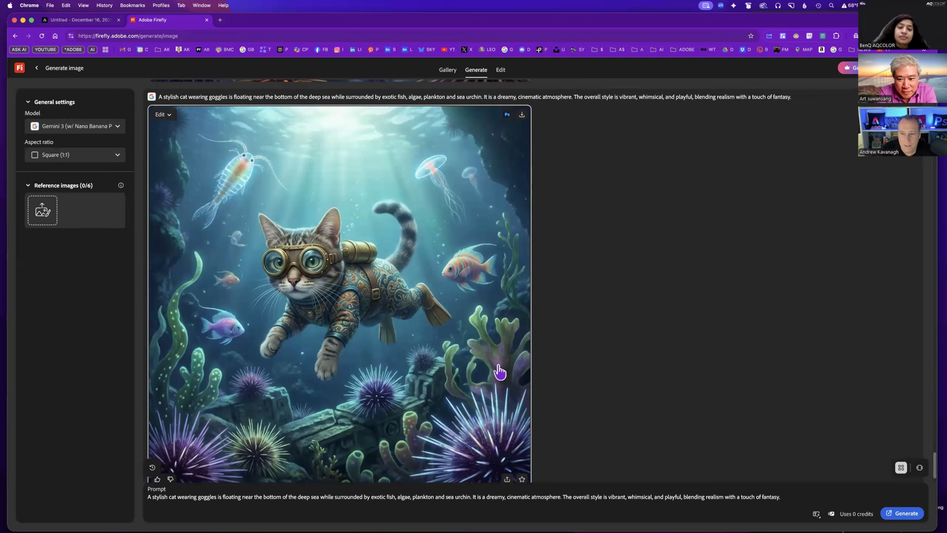
click(522, 116)
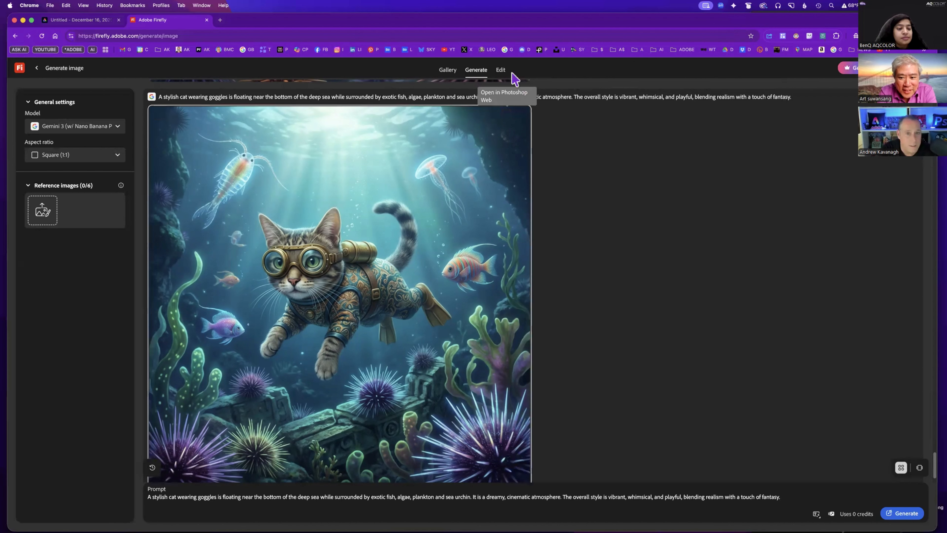
Leave image generation, return to the Firefly home page and open the Generate video feature
click(500, 71)
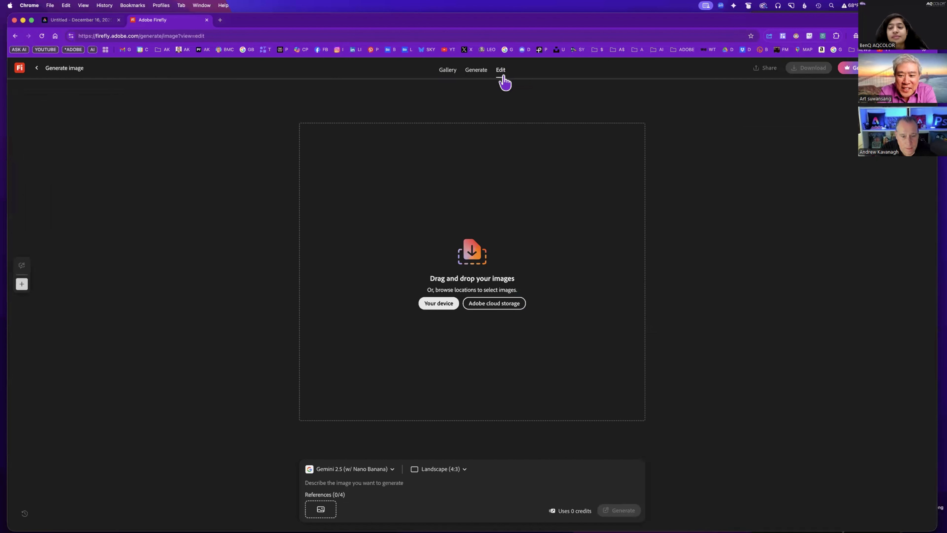
click(477, 72)
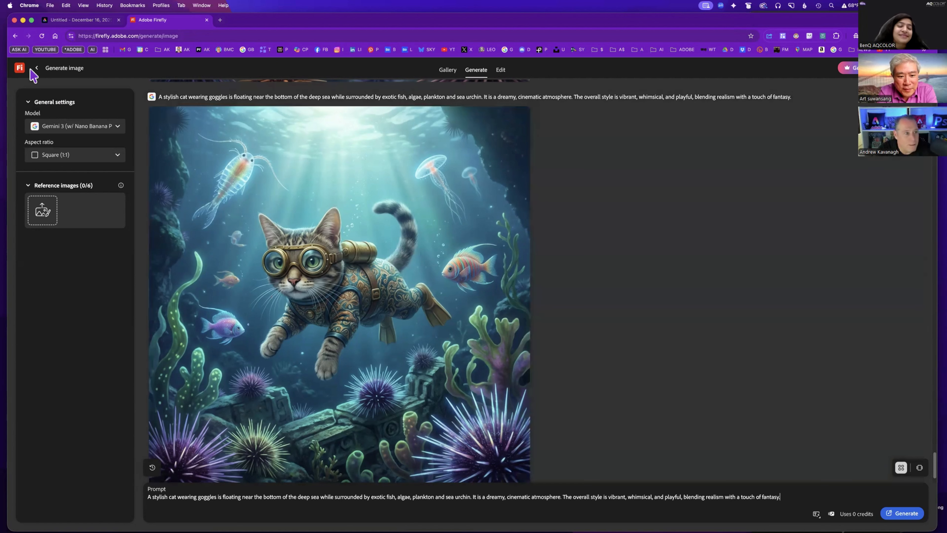
click(37, 70)
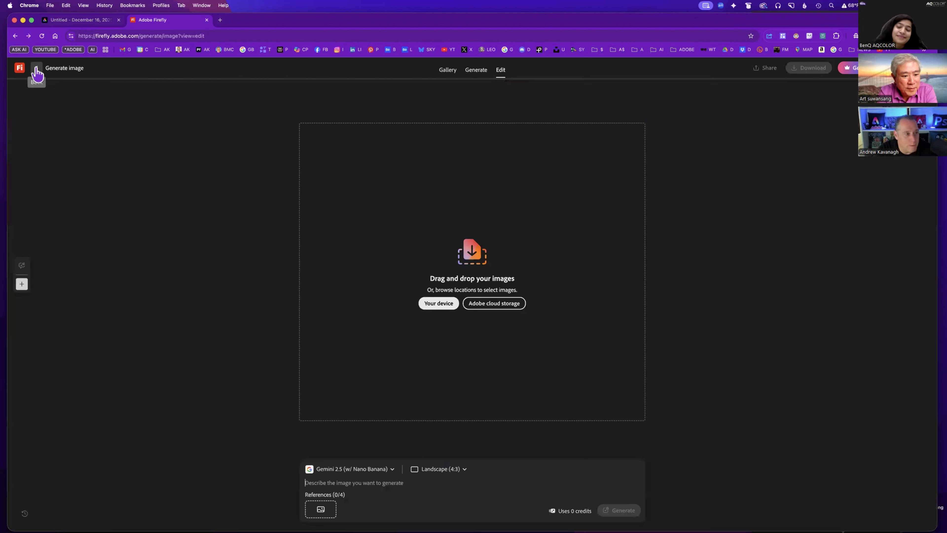
click(21, 70)
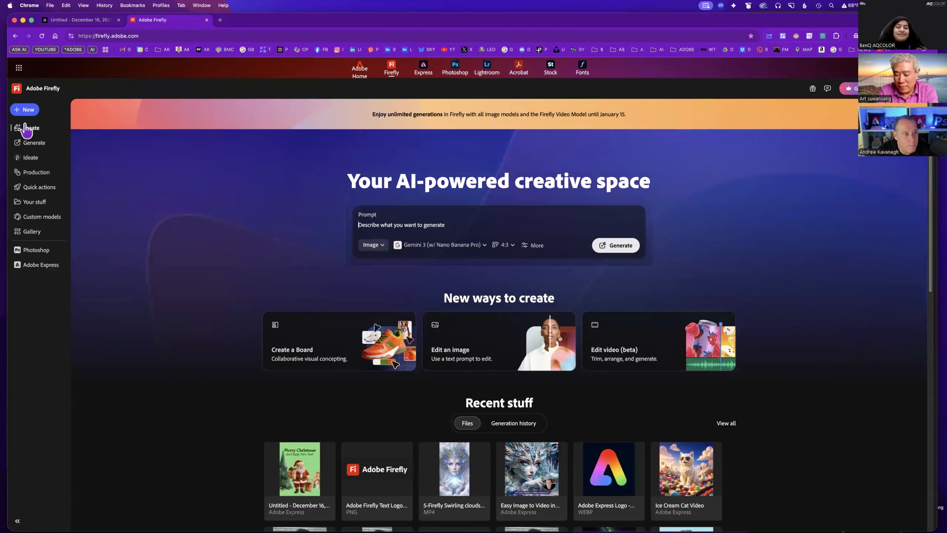
click(32, 145)
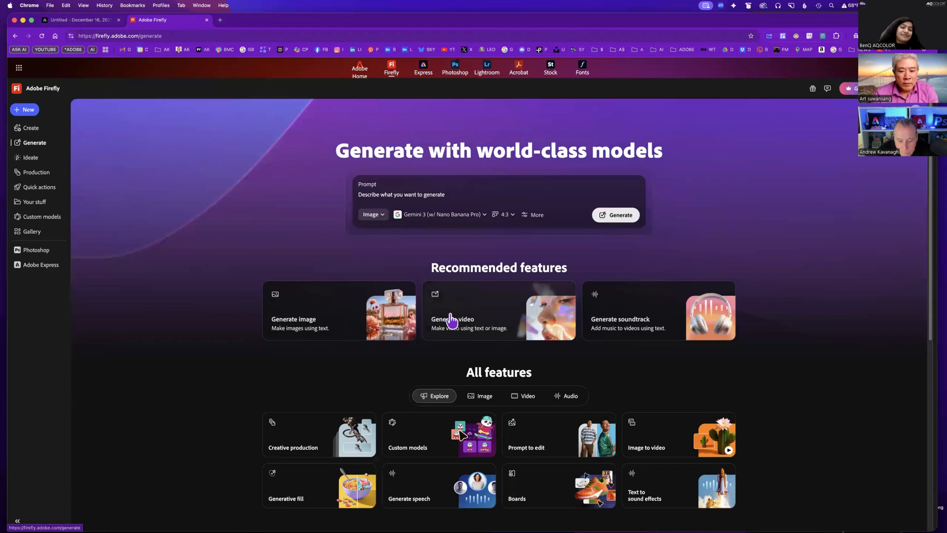
click(492, 326)
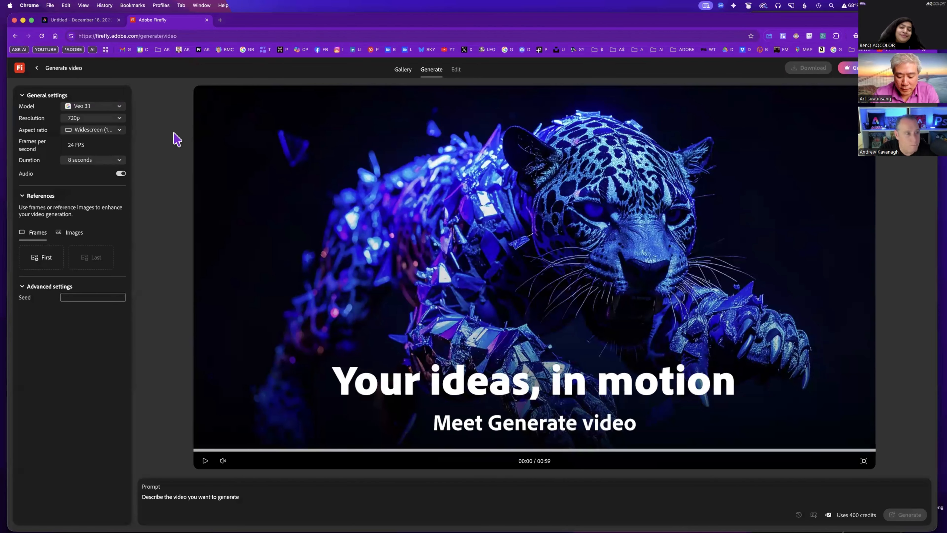
Set the video model to Firefly Video and the resolution to 1080p
click(107, 111)
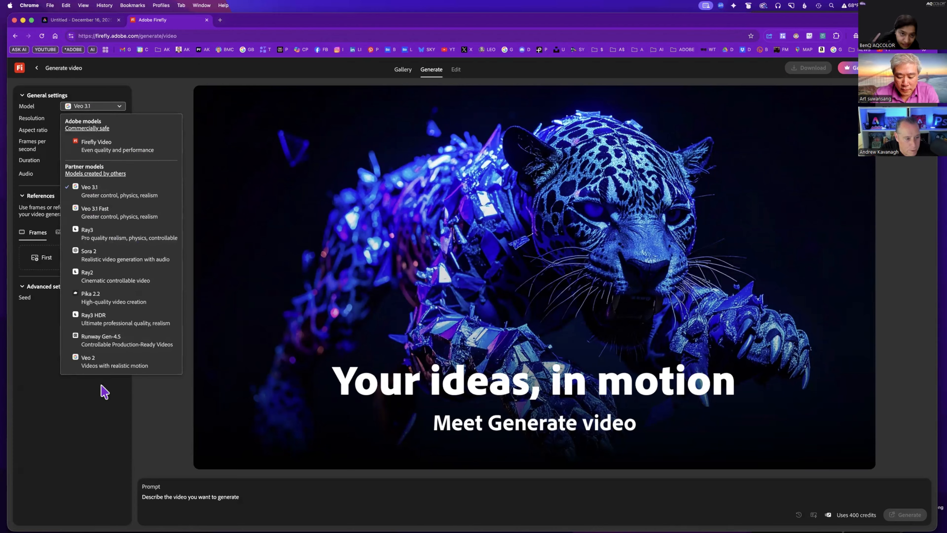
click(112, 153)
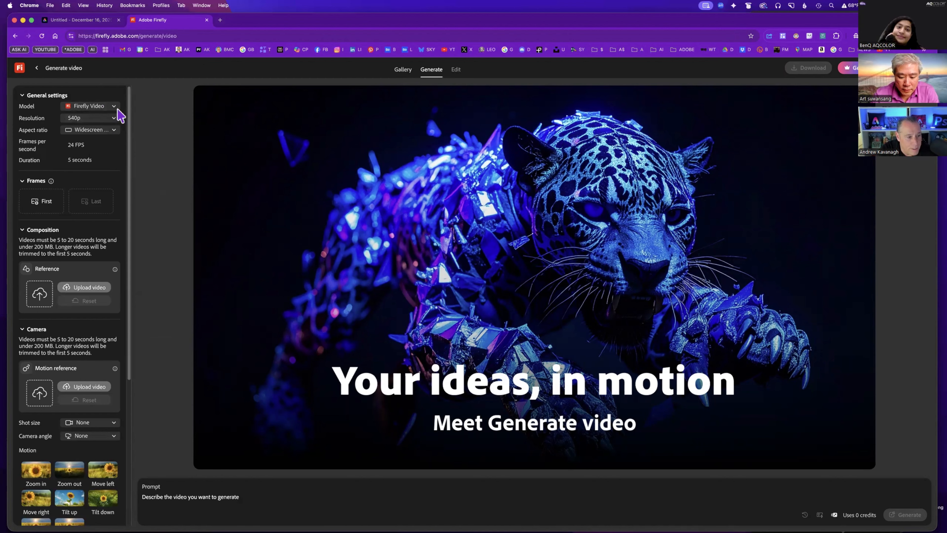
click(99, 118)
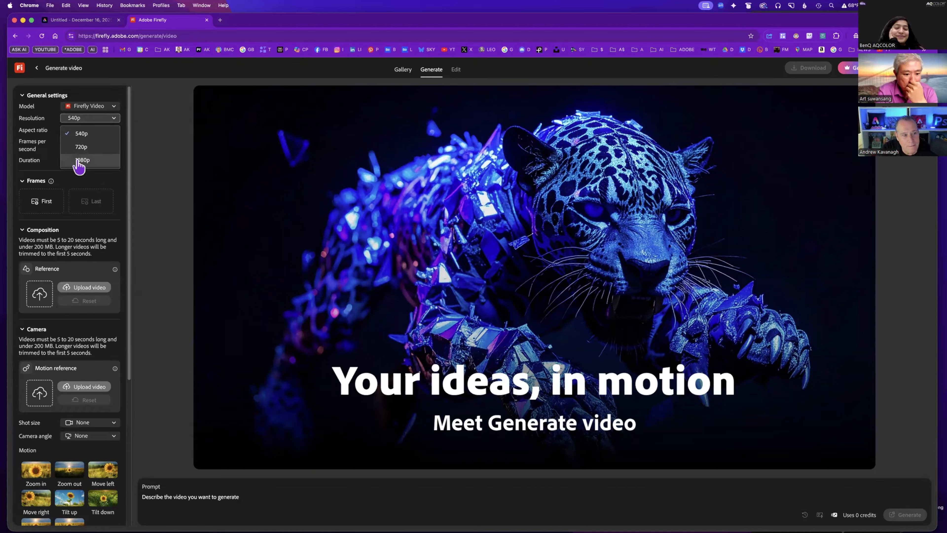
click(80, 161)
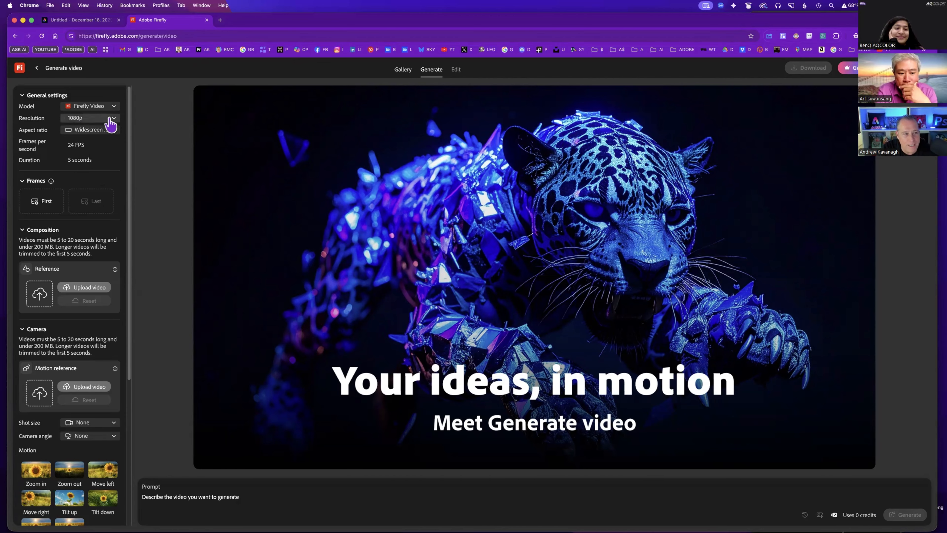
click(108, 119)
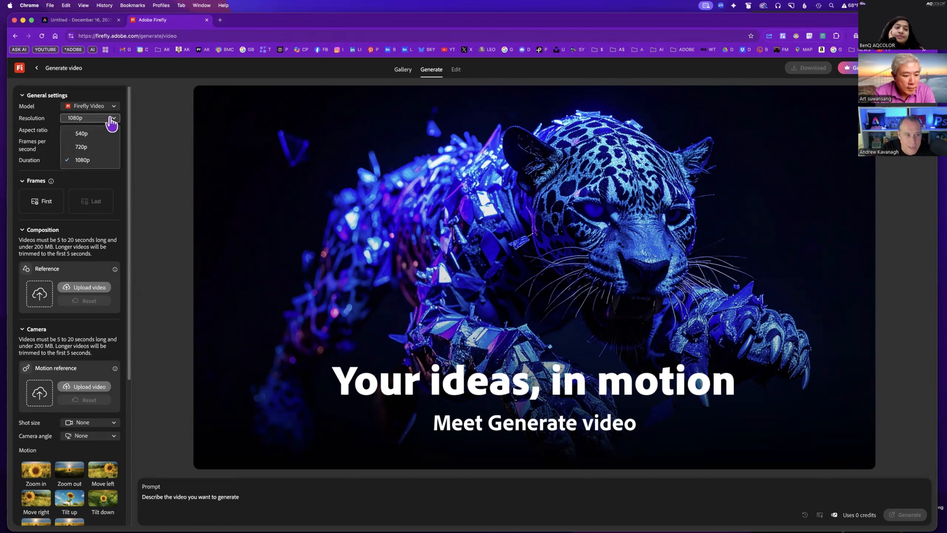
click(108, 119)
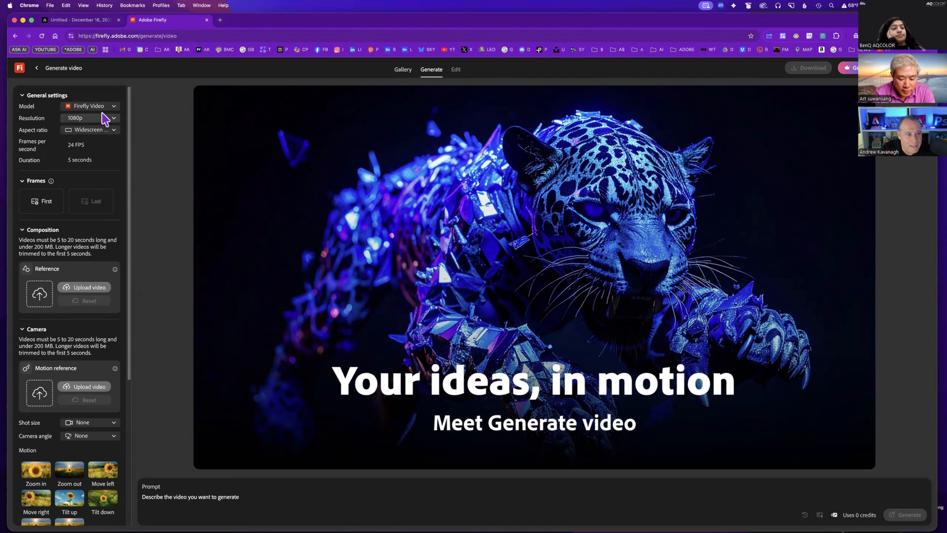
Set the video's aspect ratio to Square (1:1)
click(99, 130)
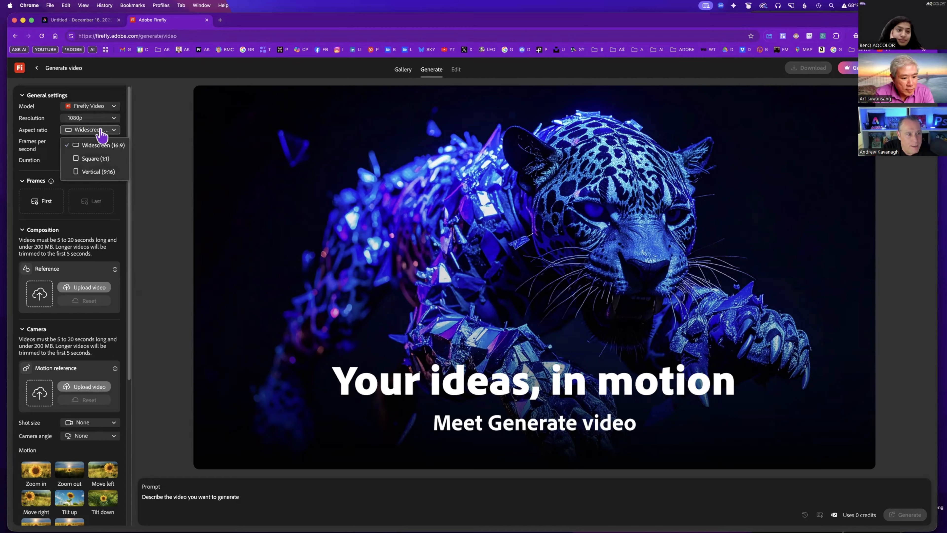
click(104, 161)
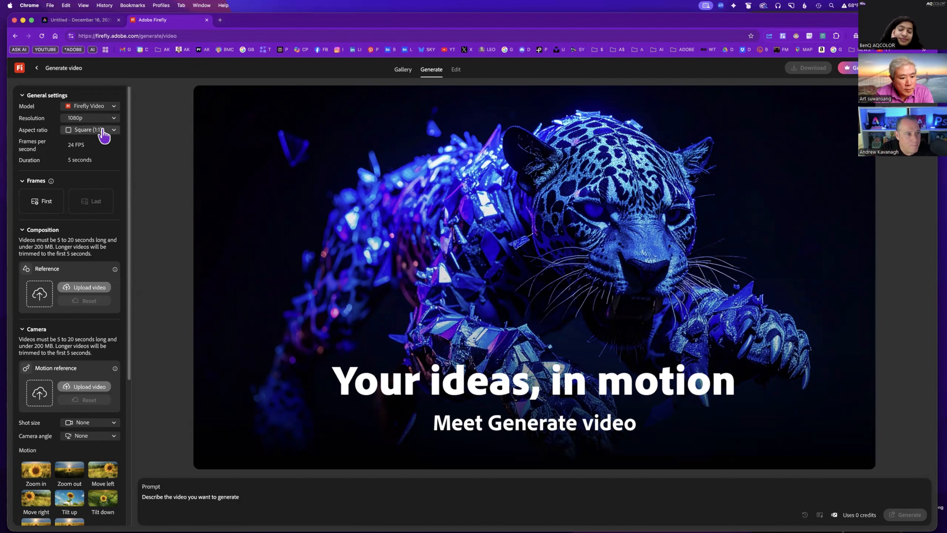
click(103, 131)
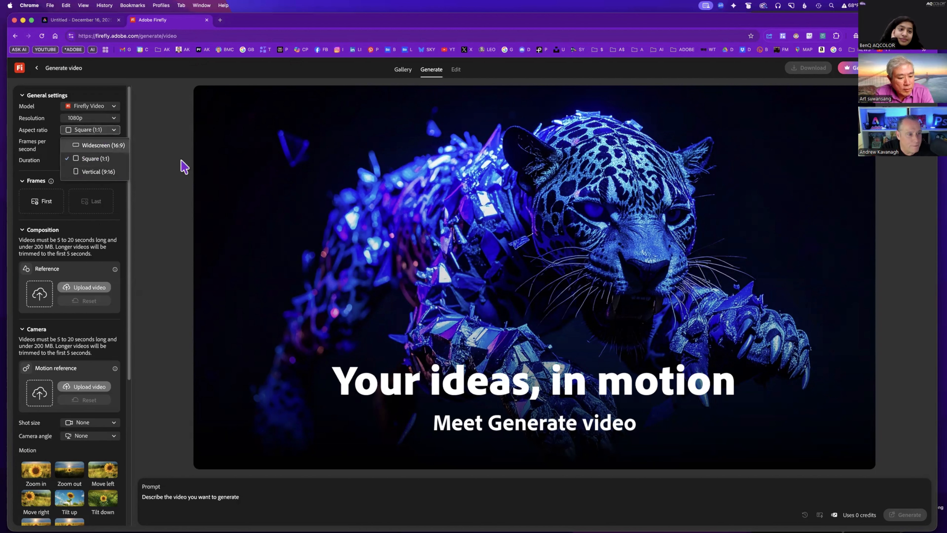
click(91, 161)
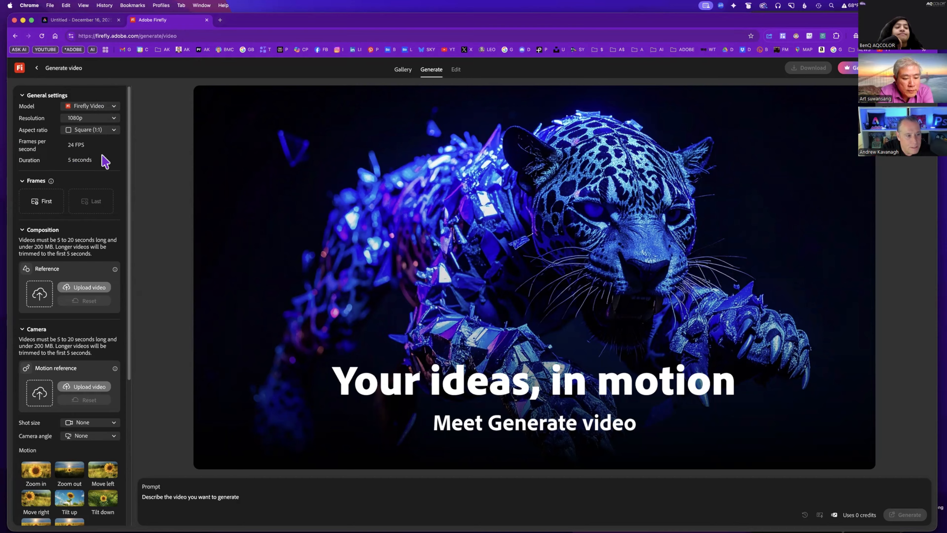
Upload the downloaded tabby cat in brass goggles and patterned diving suit from the device's Desktop as the video's first frame
click(50, 206)
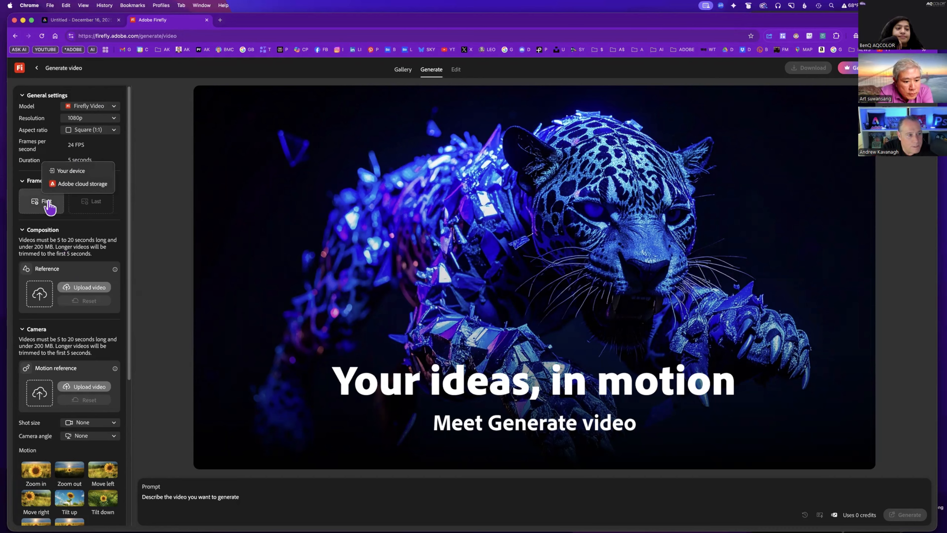
click(71, 172)
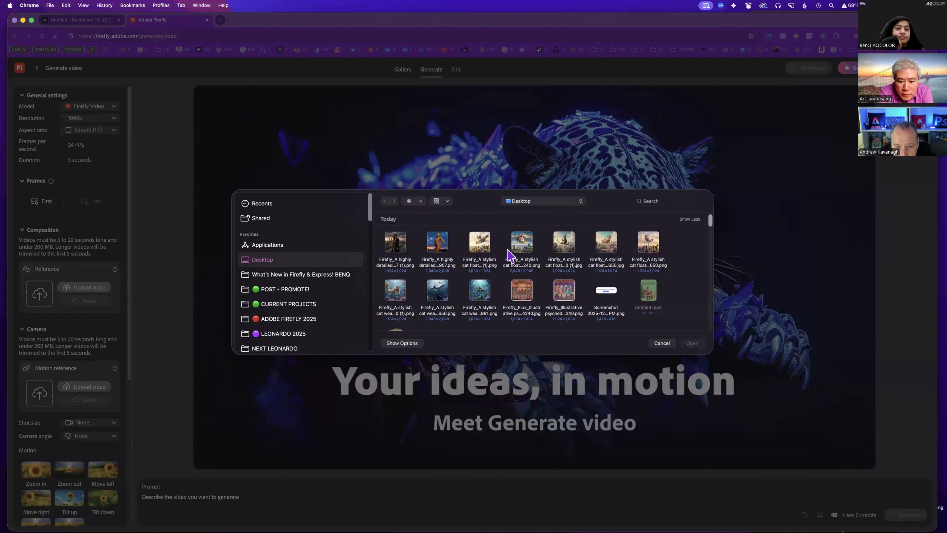
click(481, 291)
key(space)
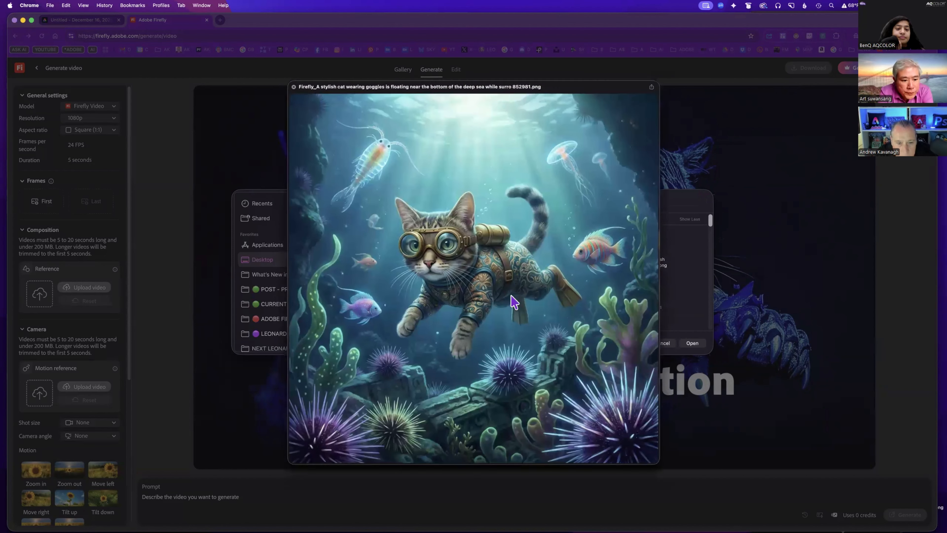
key(space)
click(693, 344)
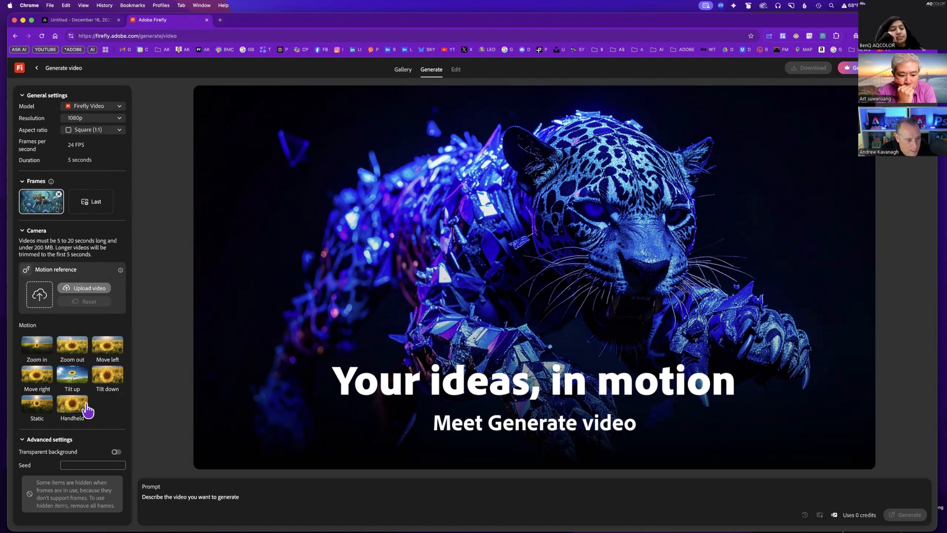
Begin the video prompt with "Cat is floating slowy upwards, tropical fish and jellfish are swimming across,"
click(207, 496)
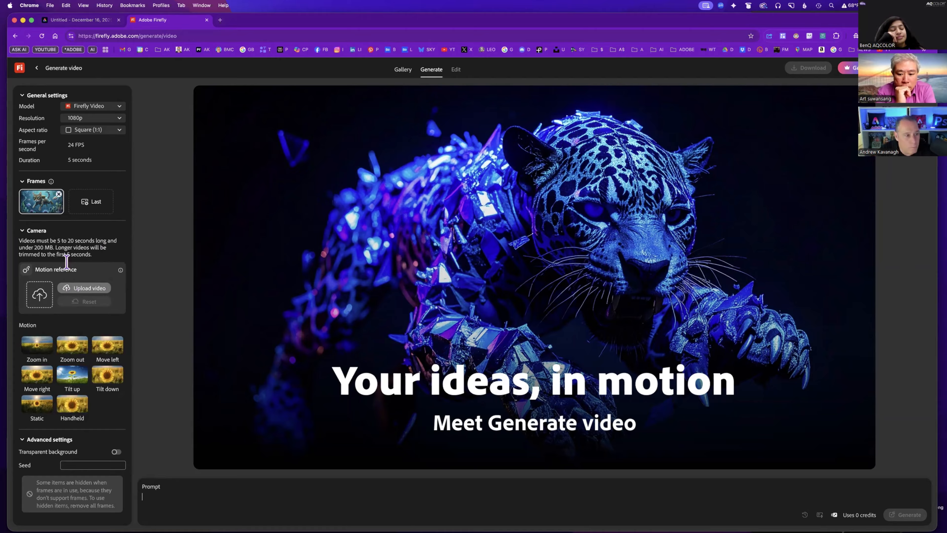
mouse_move(26, 203)
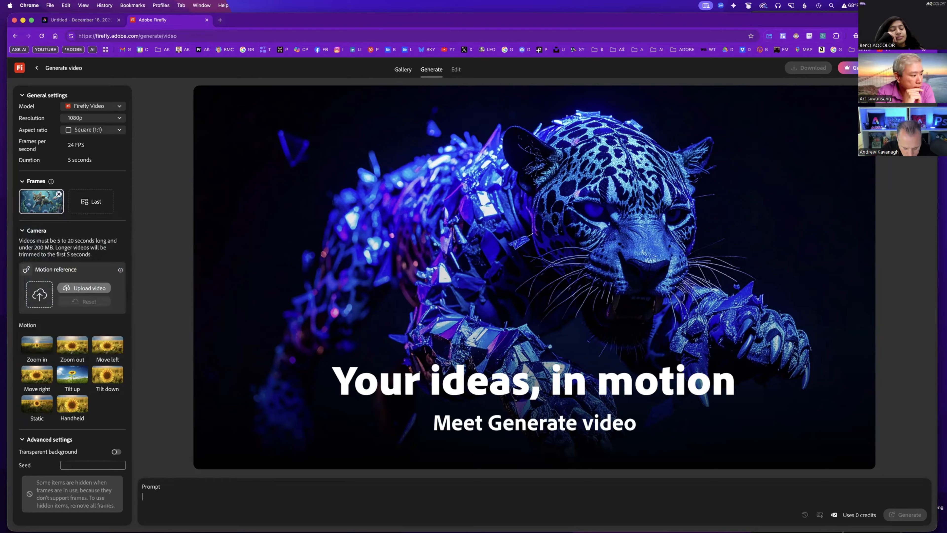
text(Cat is floating sl)
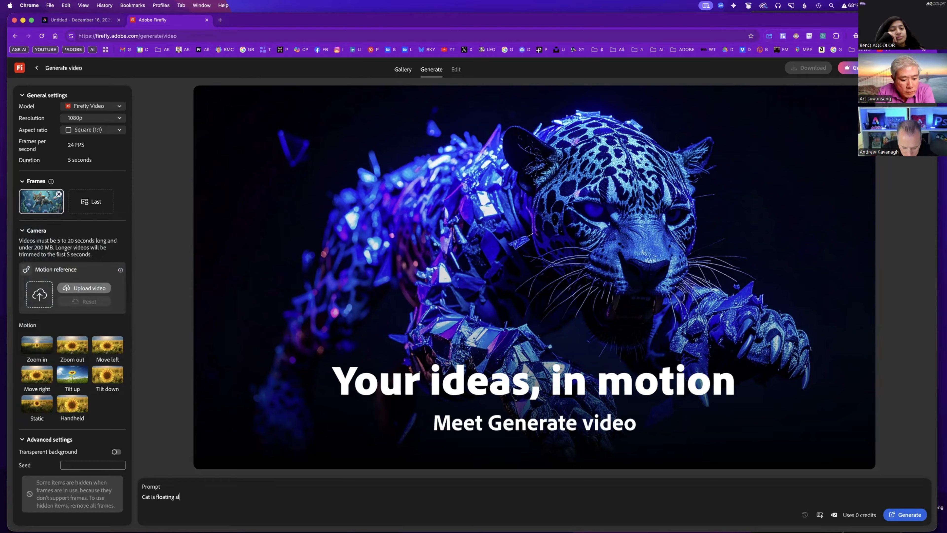
text(owy upwards, tropical fish and je)
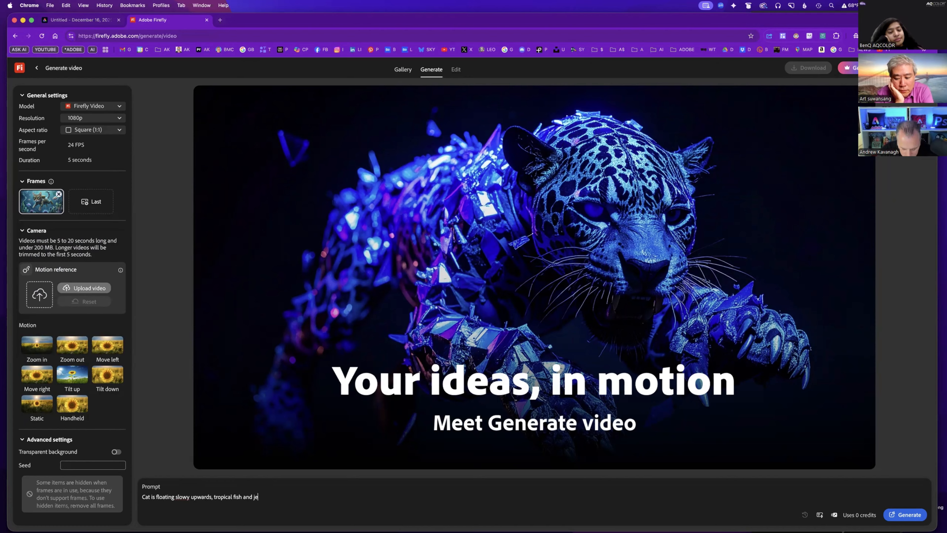
text(llfish a)
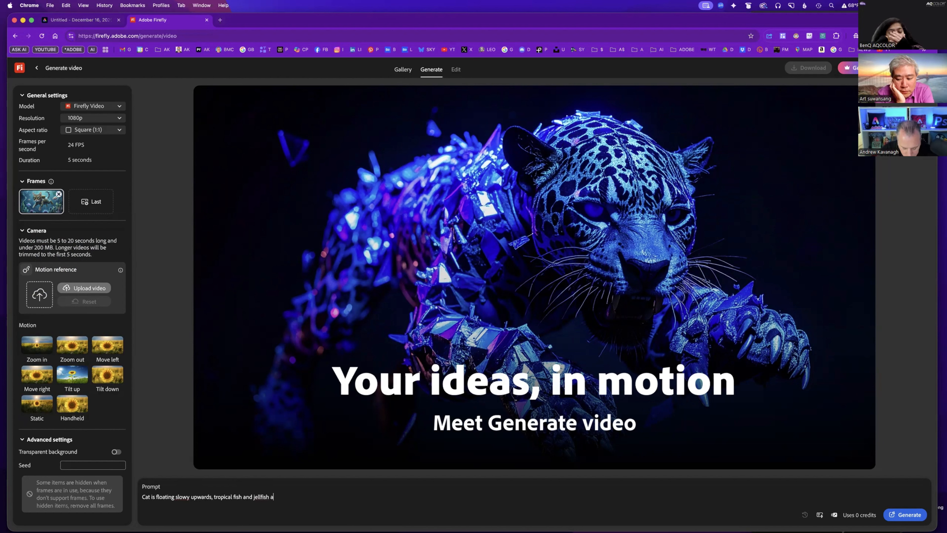
text(re swimming)
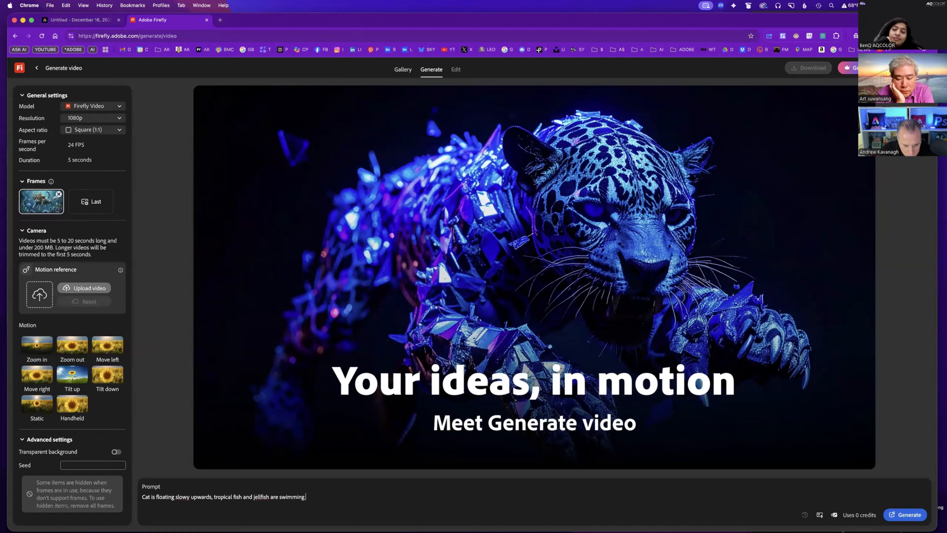
text( acro)
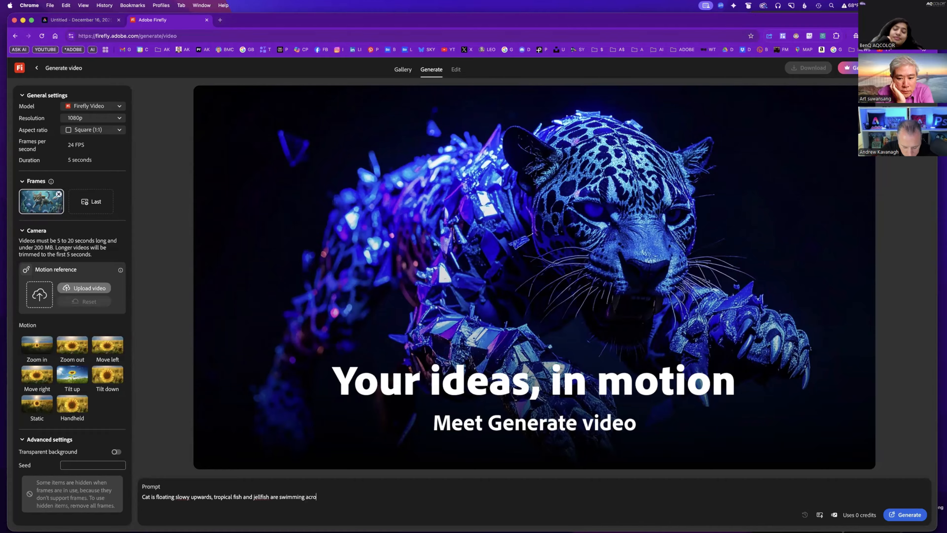
text(ss,)
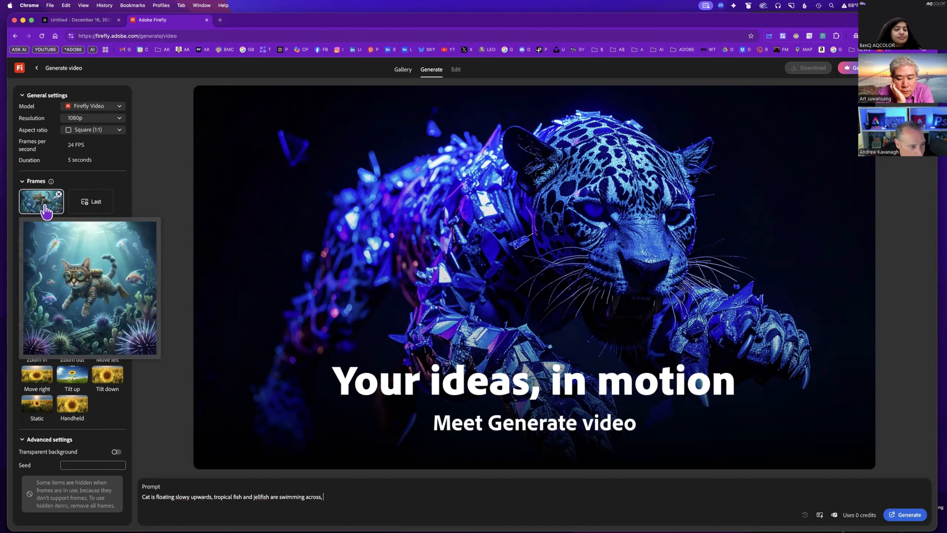
Complete the prompt with "Sunday rays are beaming downwards", correcting the spelling of "downwards", and generate the video
click(341, 499)
text(Sunday r)
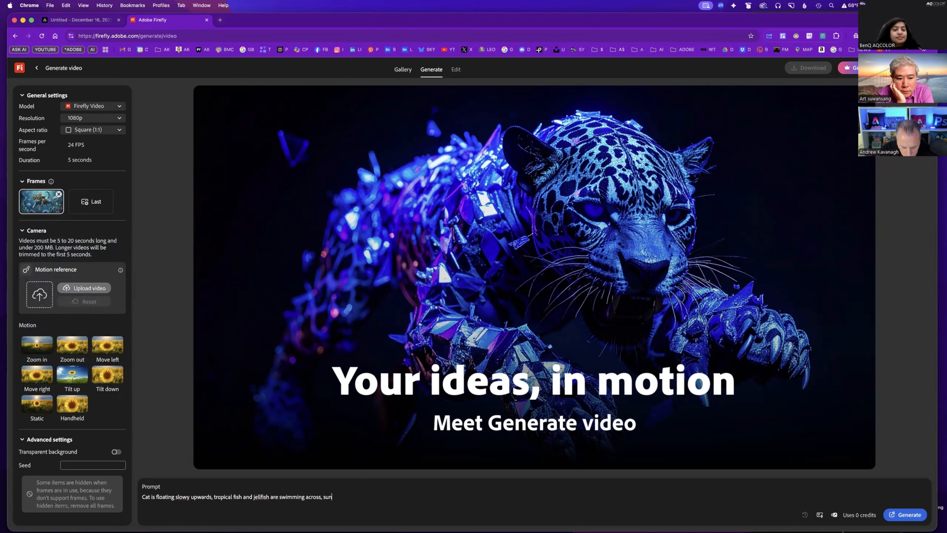
text(ays are )
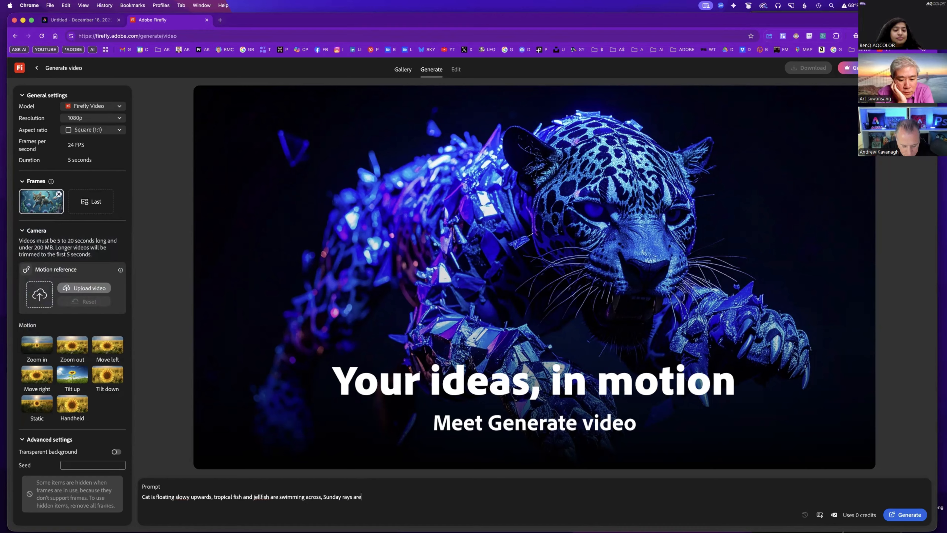
text(beaming d)
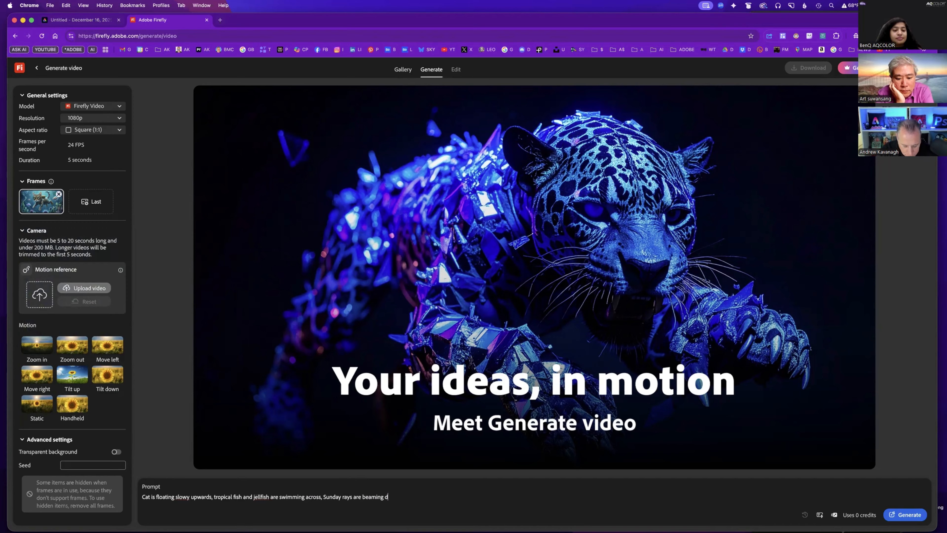
text(ownwards)
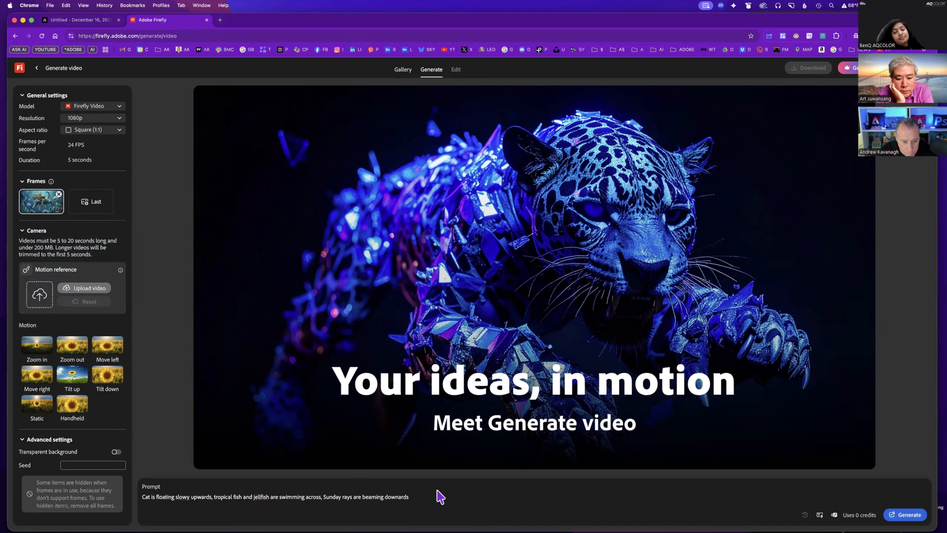
right_click(400, 496)
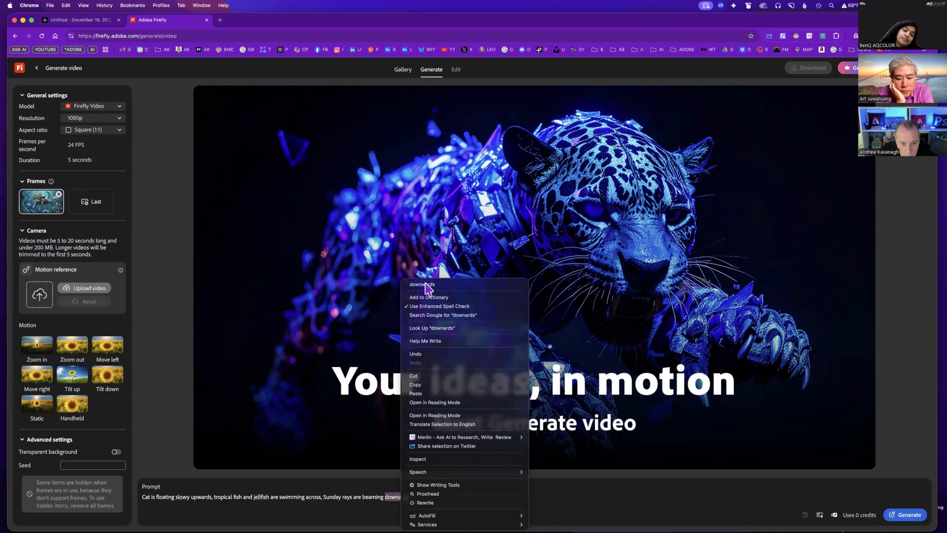
key(Escape)
drag(427, 495, 141, 497)
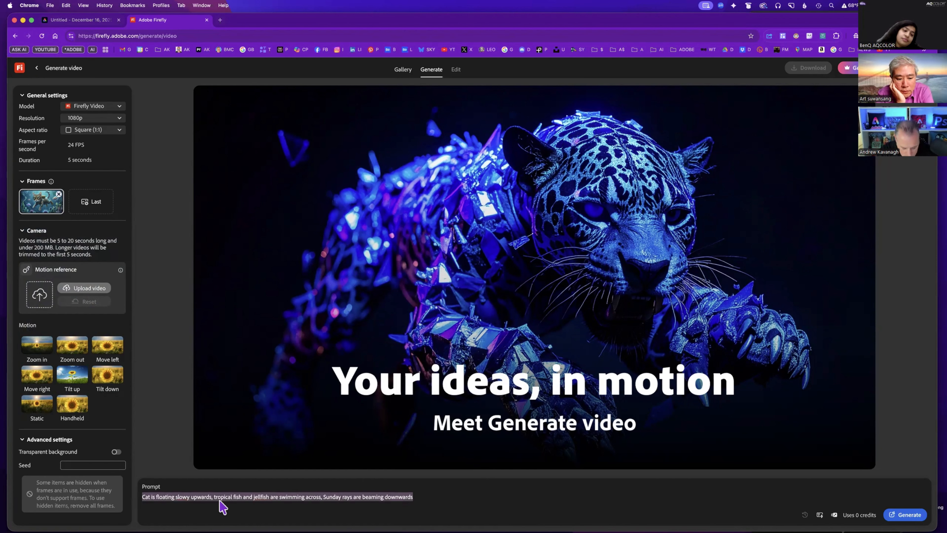
click(905, 515)
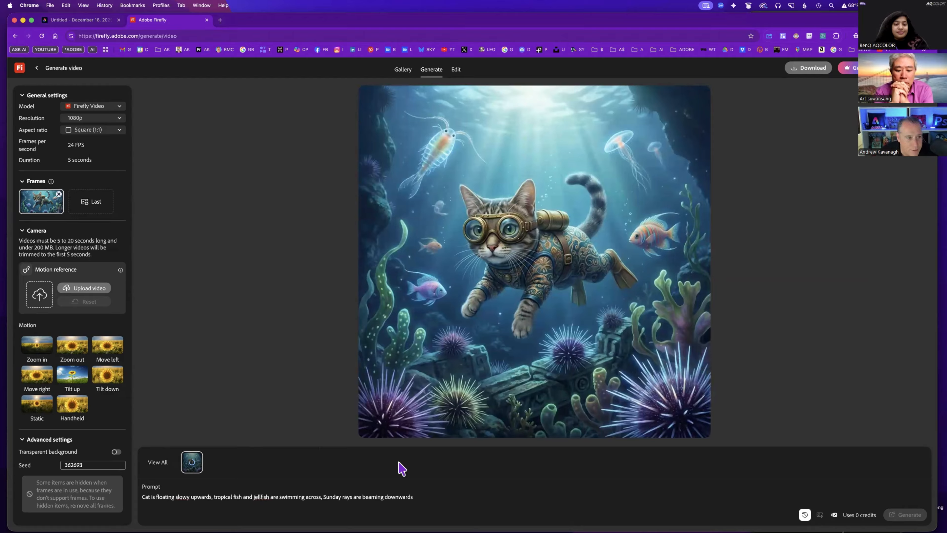
Play back the generated square cat video and download it
mouse_move(654, 384)
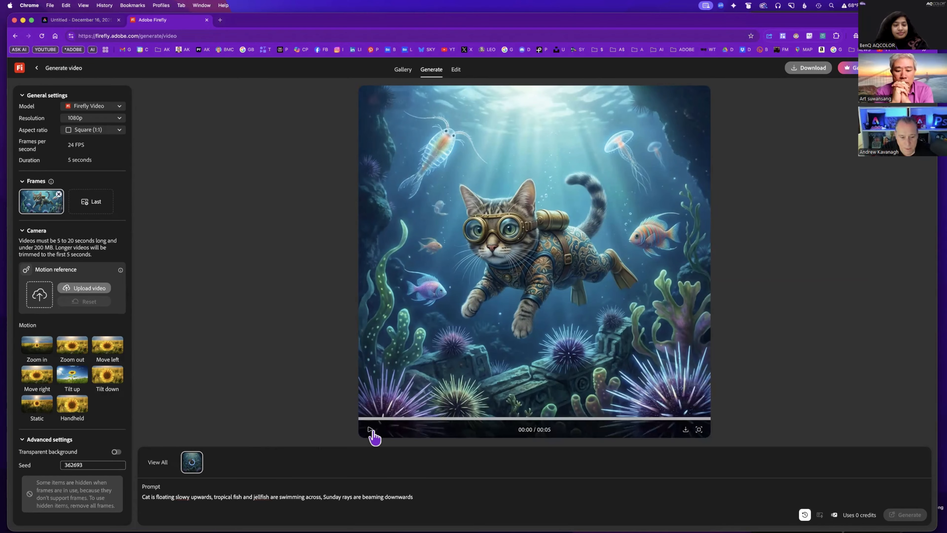
click(675, 415)
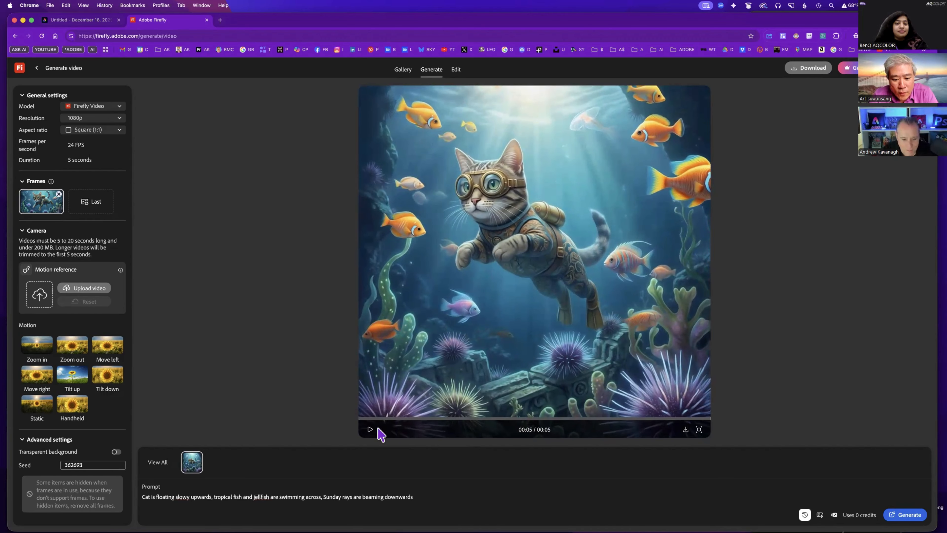
click(370, 432)
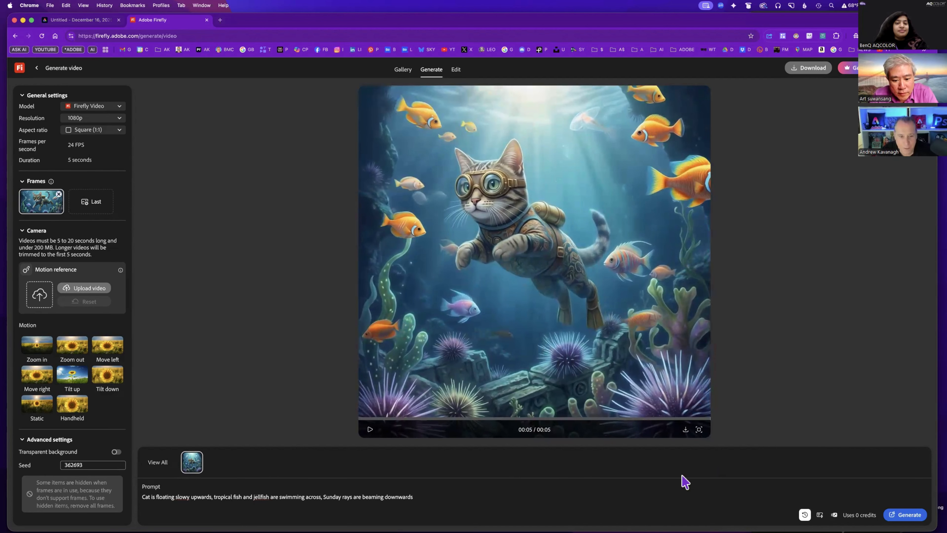
click(371, 430)
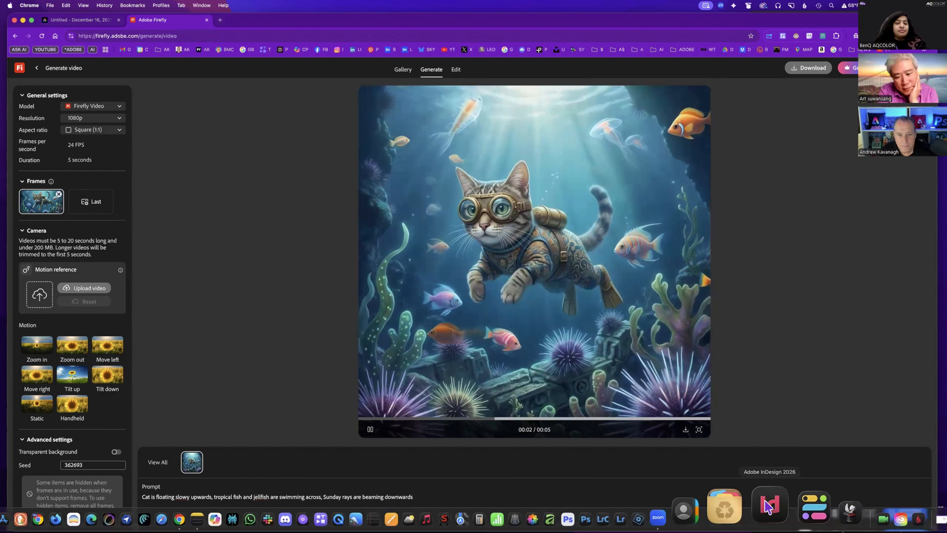
click(685, 429)
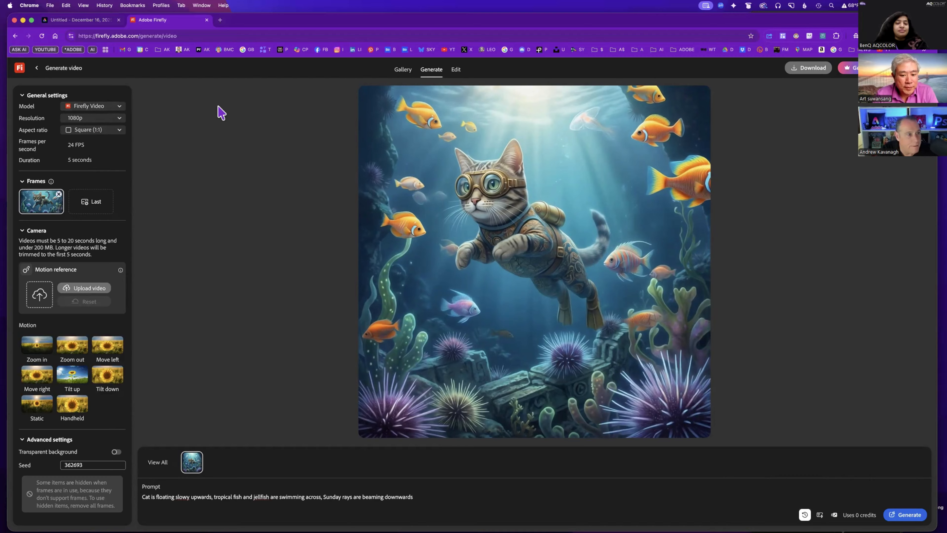
Switch the video model to the partner model Veo 3.1 and set the resolution to 1080p
click(111, 109)
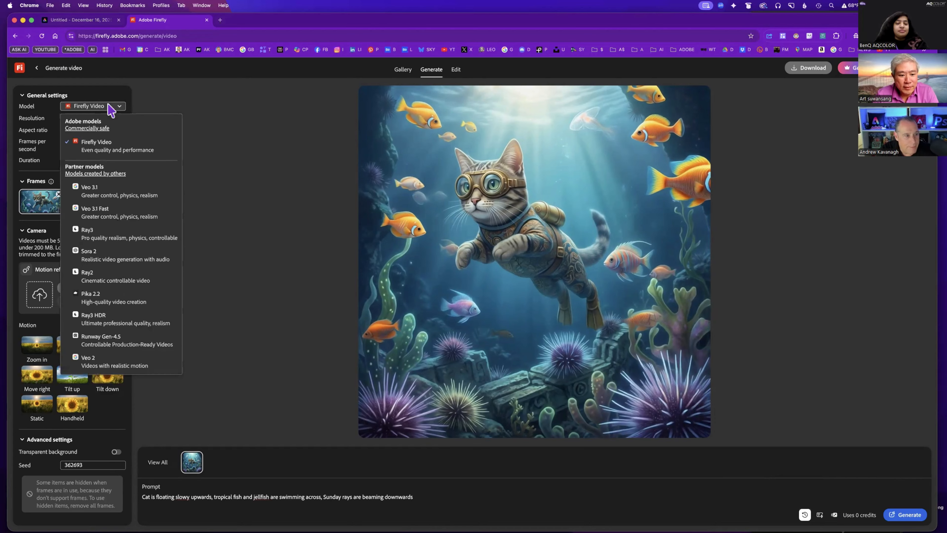
click(121, 192)
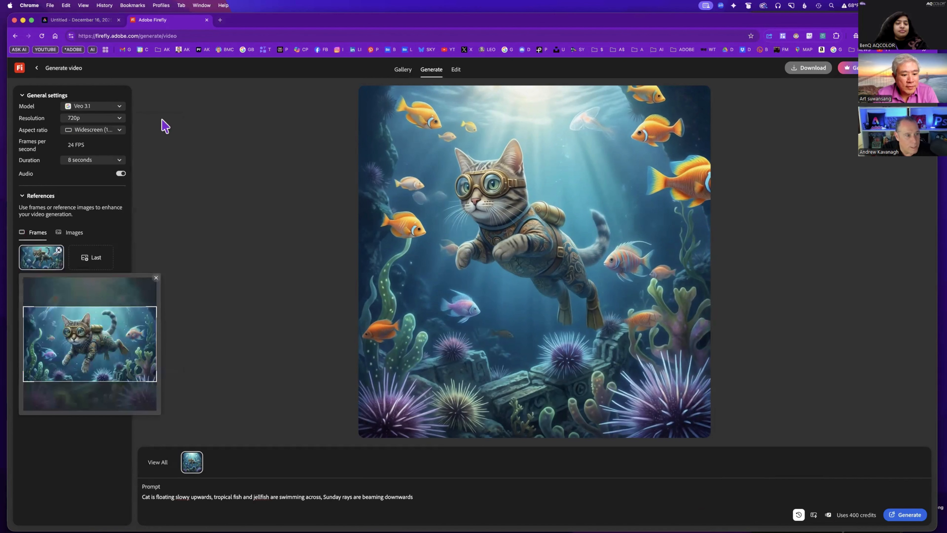
click(94, 118)
click(96, 148)
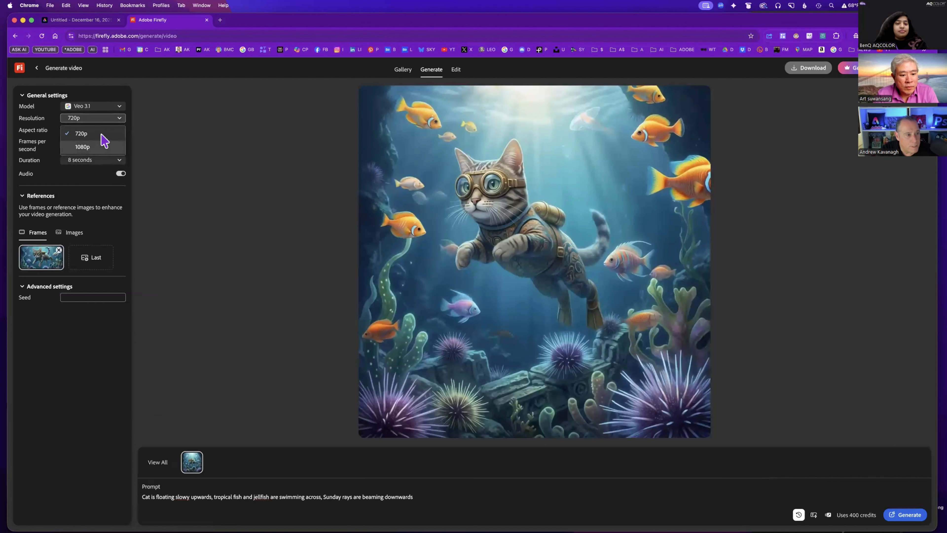
Set the video's aspect ratio to Vertical (9:16) and review the available duration options
click(107, 130)
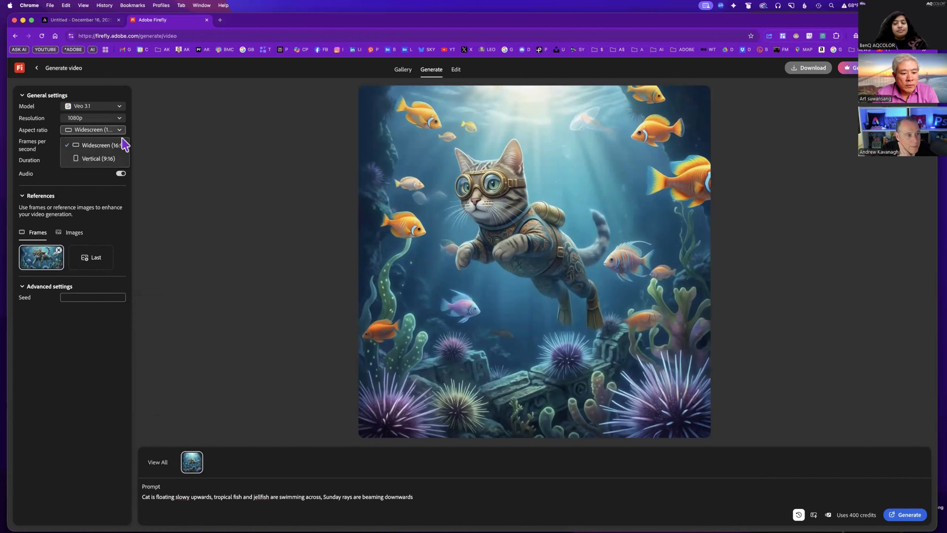
click(106, 159)
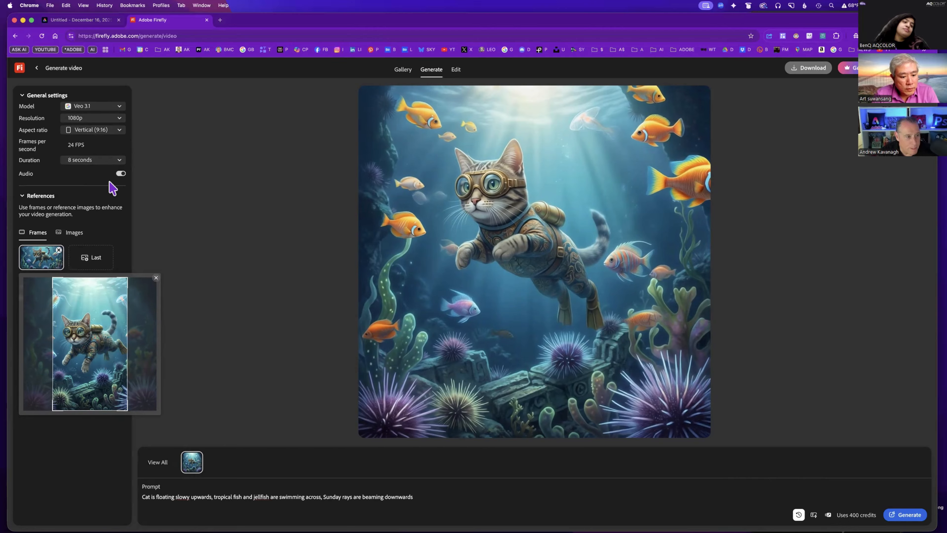
click(93, 161)
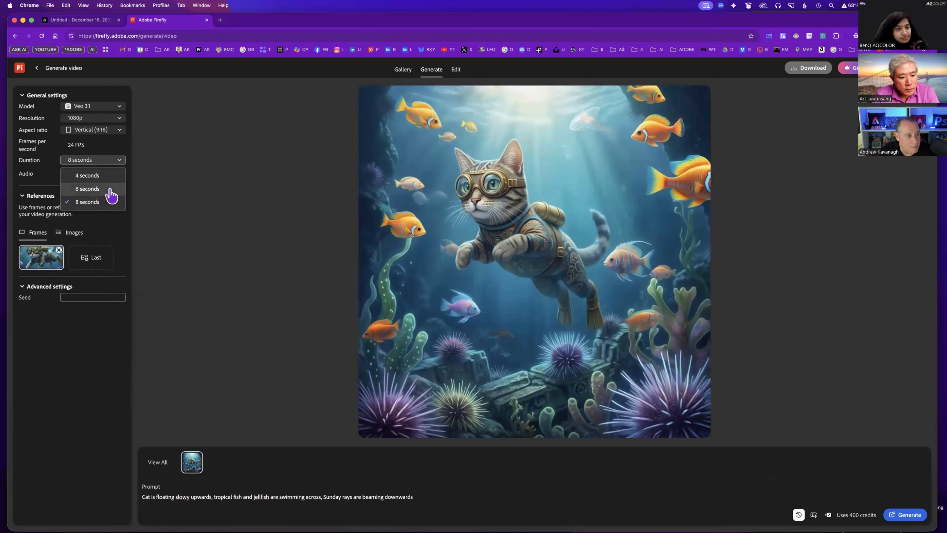
click(56, 178)
mouse_move(37, 259)
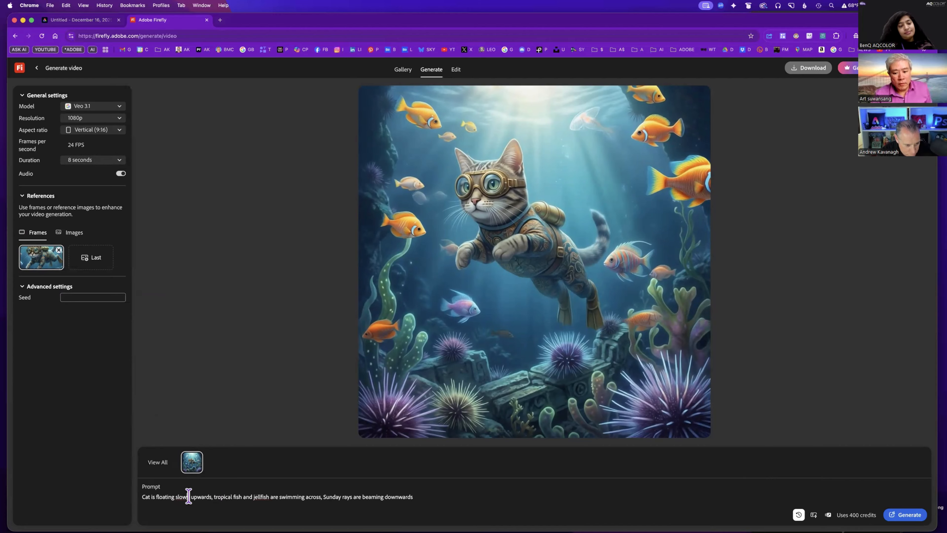
Clean up the prompt to read "Cat is floating upwards, tropical fish and jellyfish are swimming across, Sun rays are beaming downwards"
drag(189, 497, 174, 497)
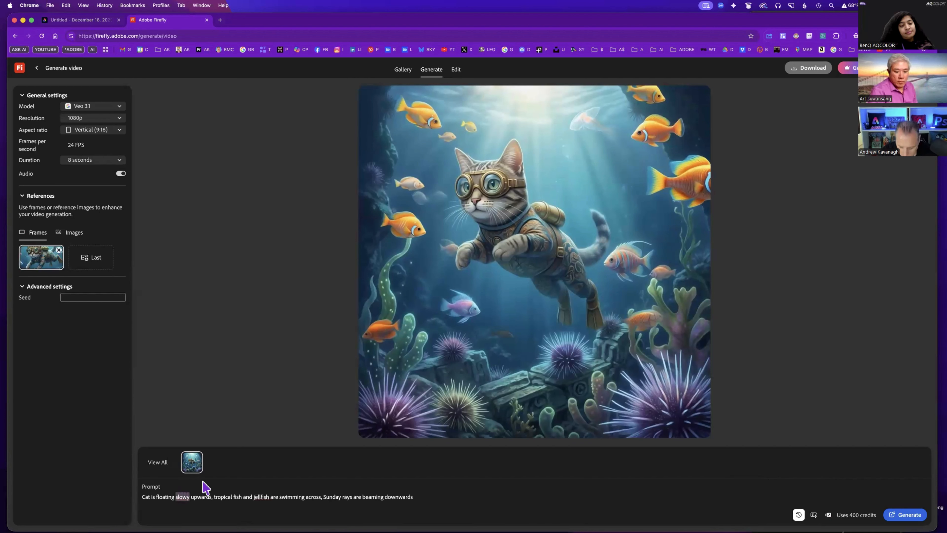
key(BackSpace)
key(BackSpace)
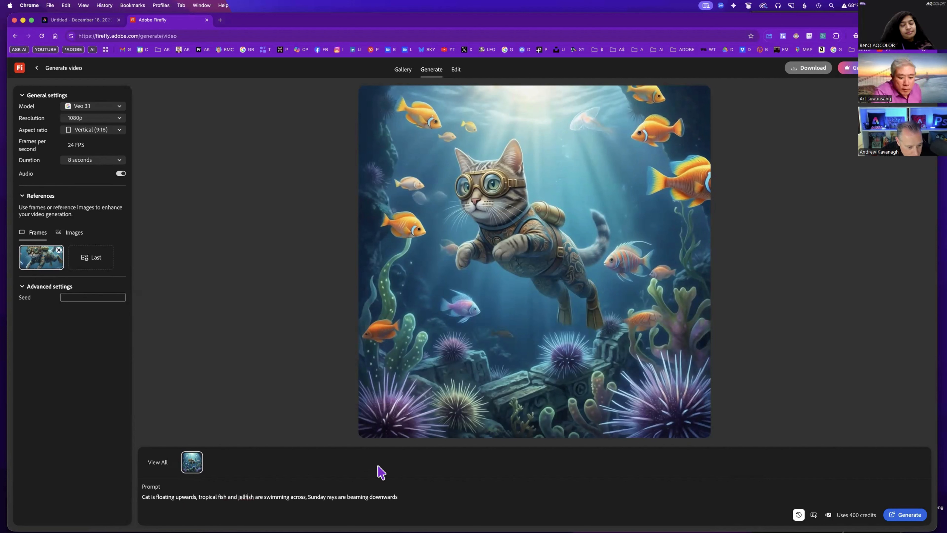
text(y)
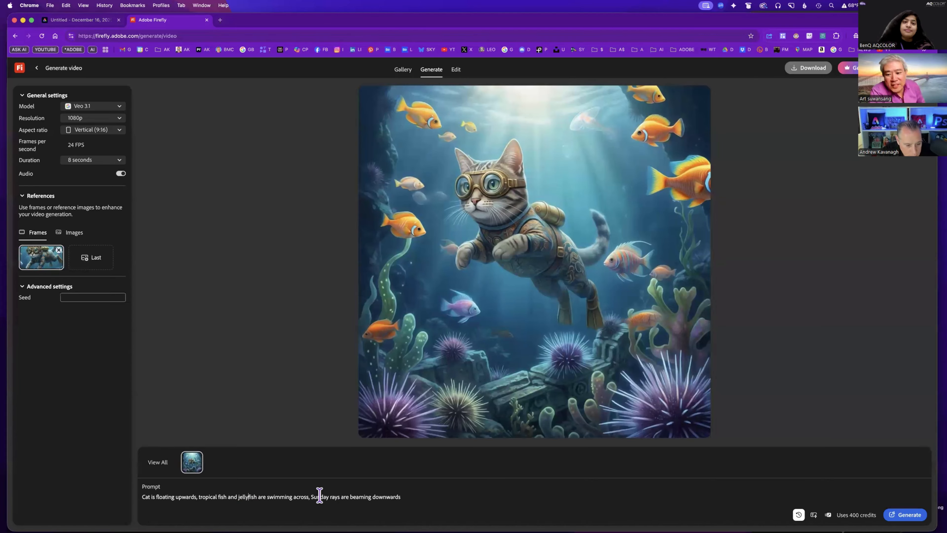
drag(319, 496, 328, 495)
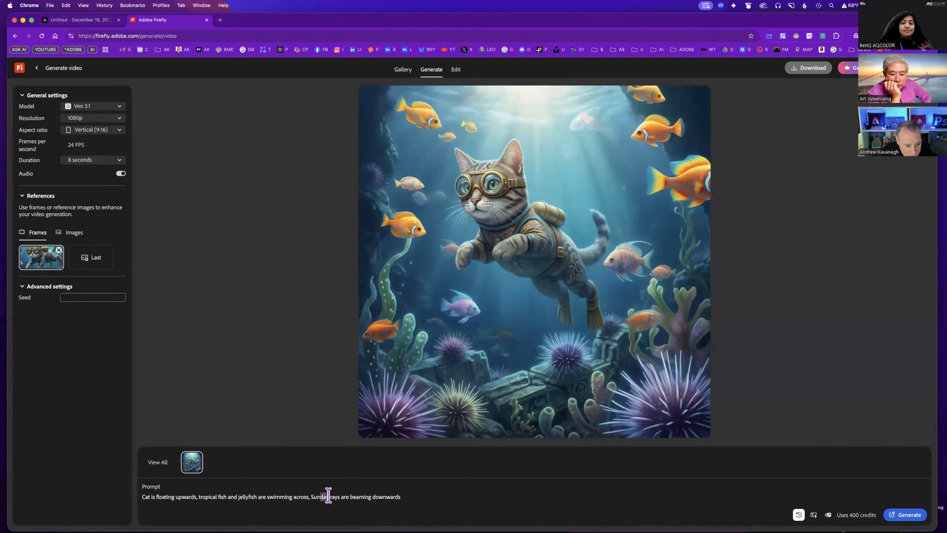
key(BackSpace)
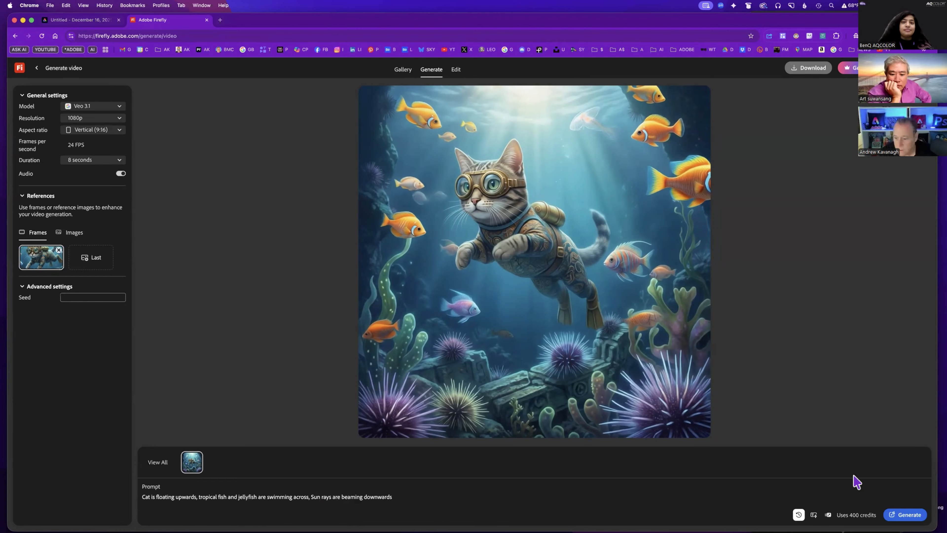
Generate the vertical cat video with Veo 3.1 and play it back
click(911, 516)
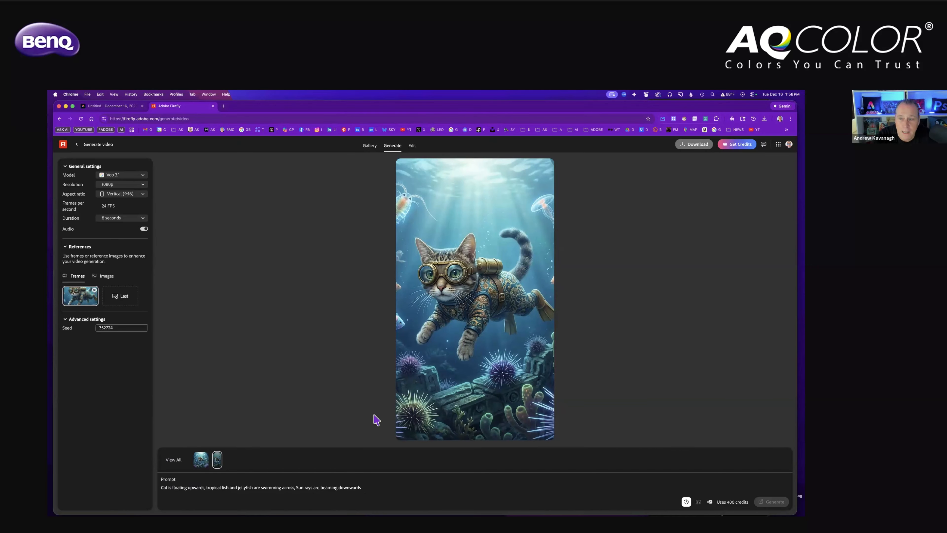
mouse_move(421, 321)
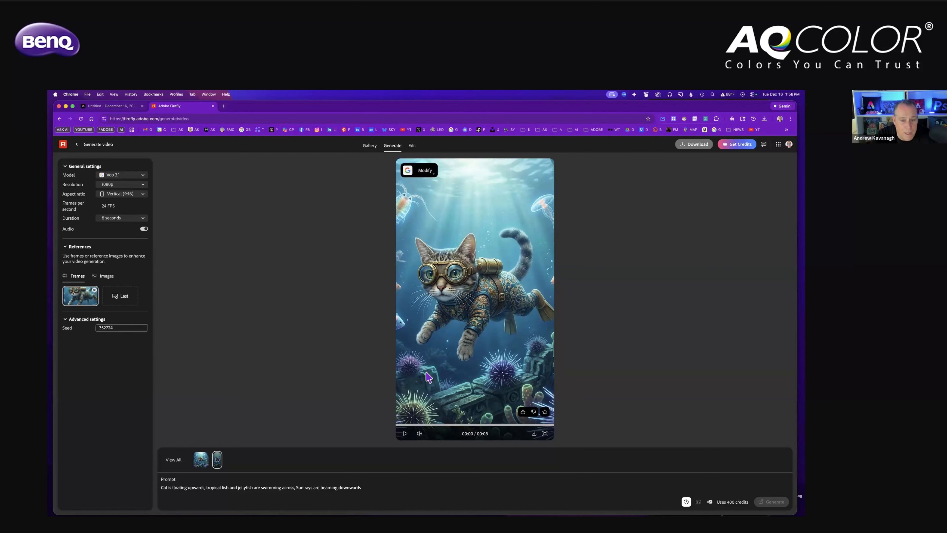
click(405, 433)
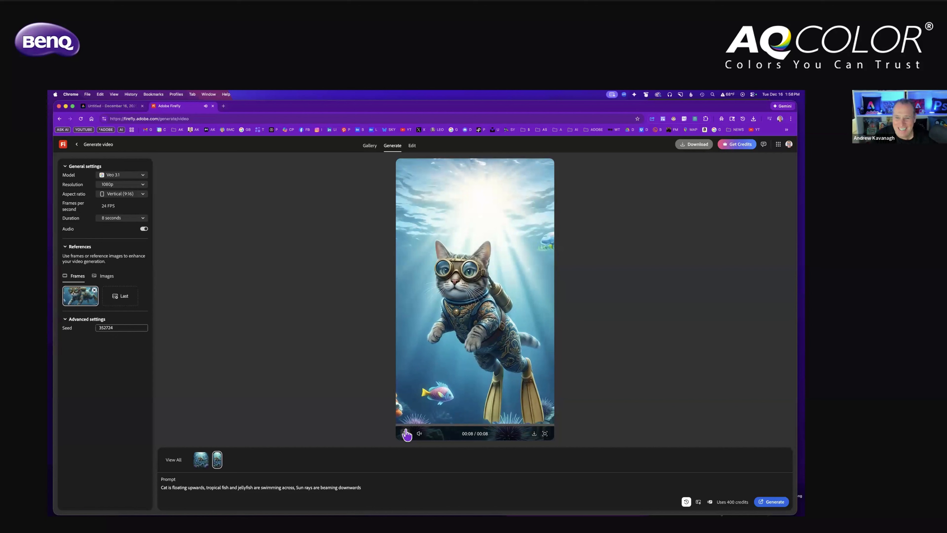
View the vertical Veo 3.1 cat video in full screen, return to the normal view, and download the video
click(544, 434)
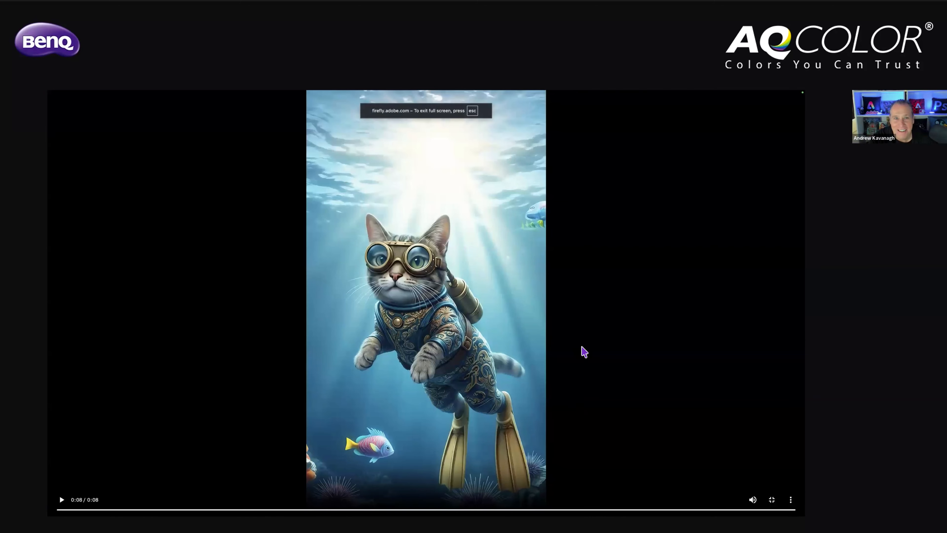
key(Escape)
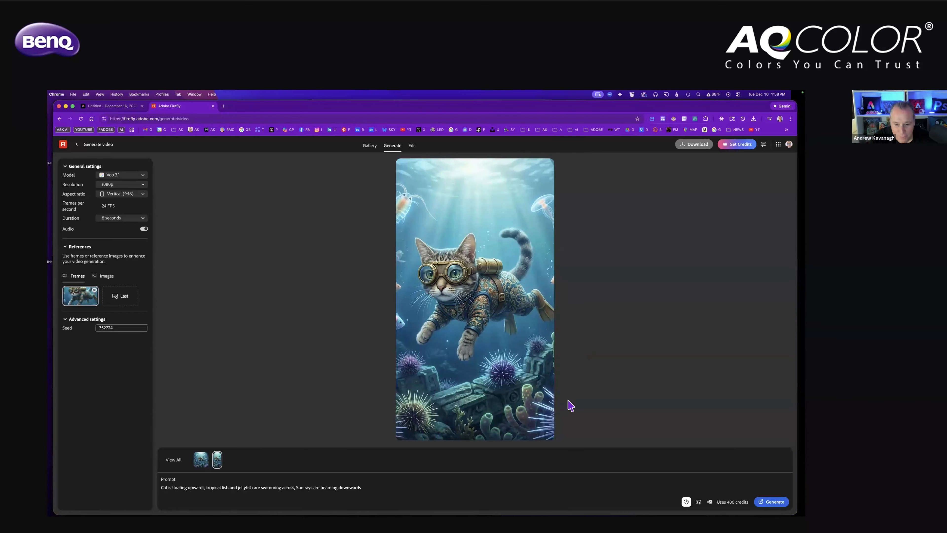
mouse_move(539, 437)
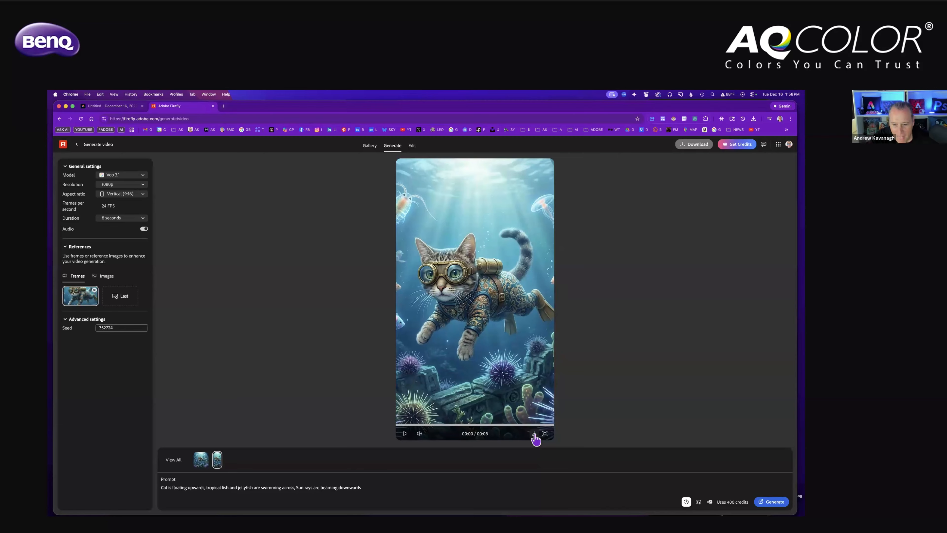
click(534, 434)
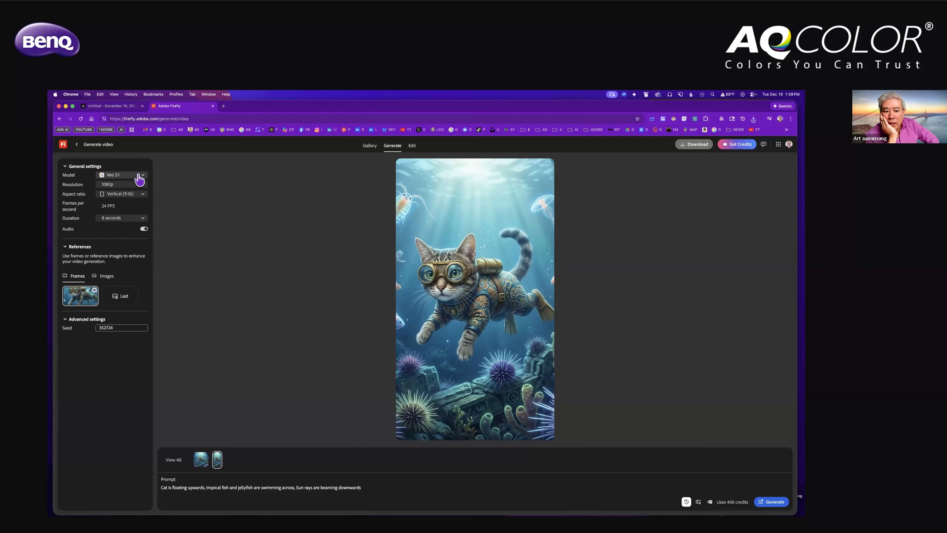
Review the available video models and aspect ratios while keeping Veo 3.1 and Vertical (9:16), and replay the cat video
click(139, 175)
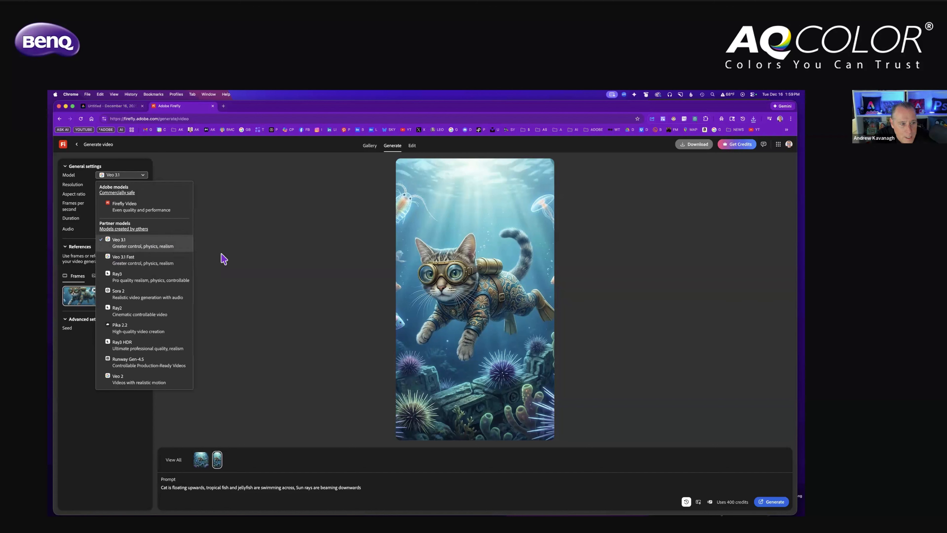
click(271, 248)
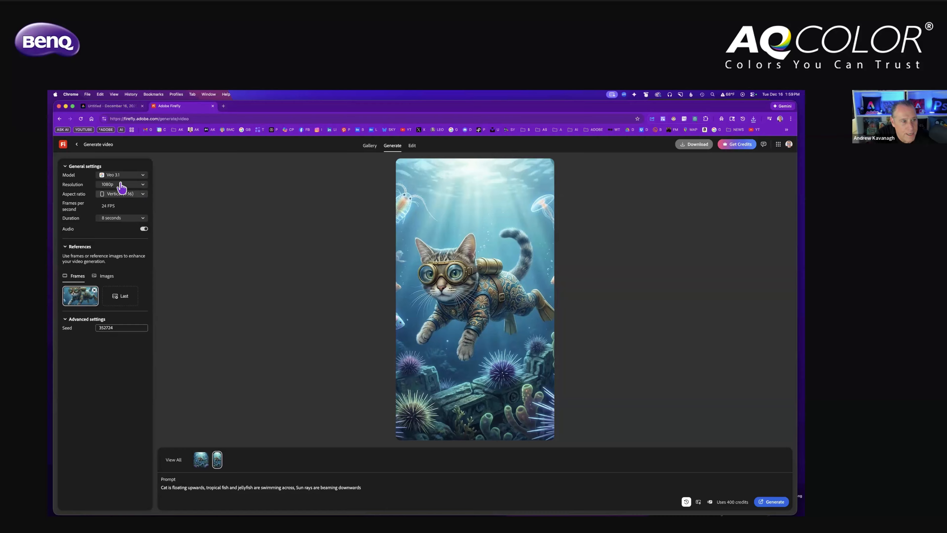
click(132, 195)
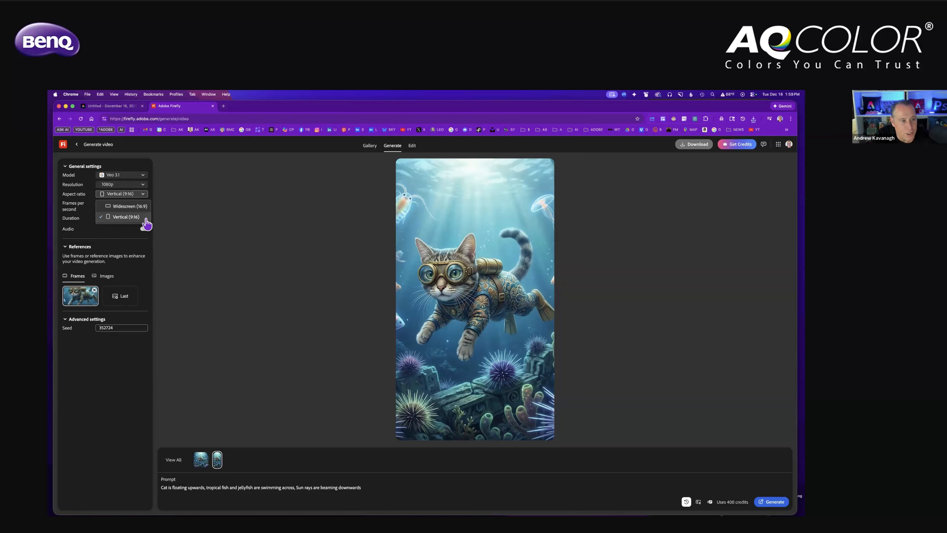
click(124, 219)
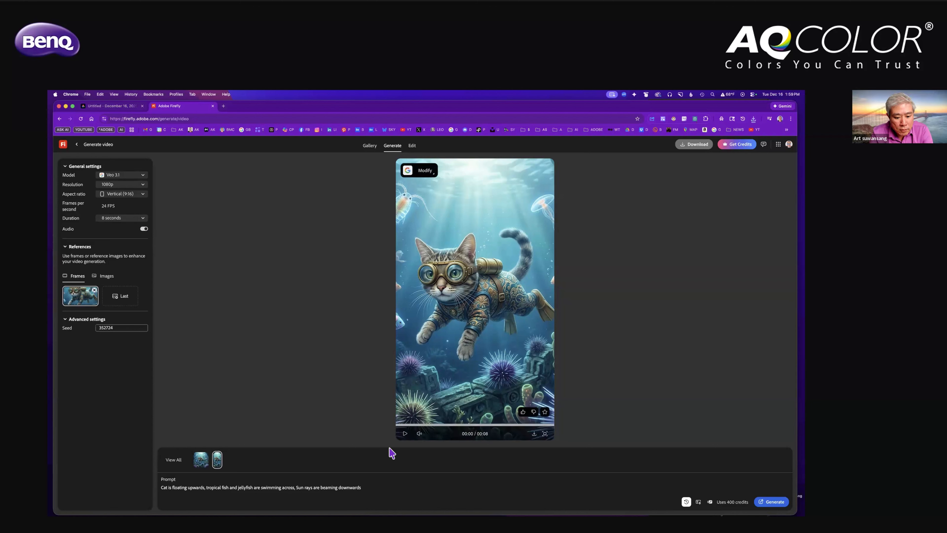
click(406, 434)
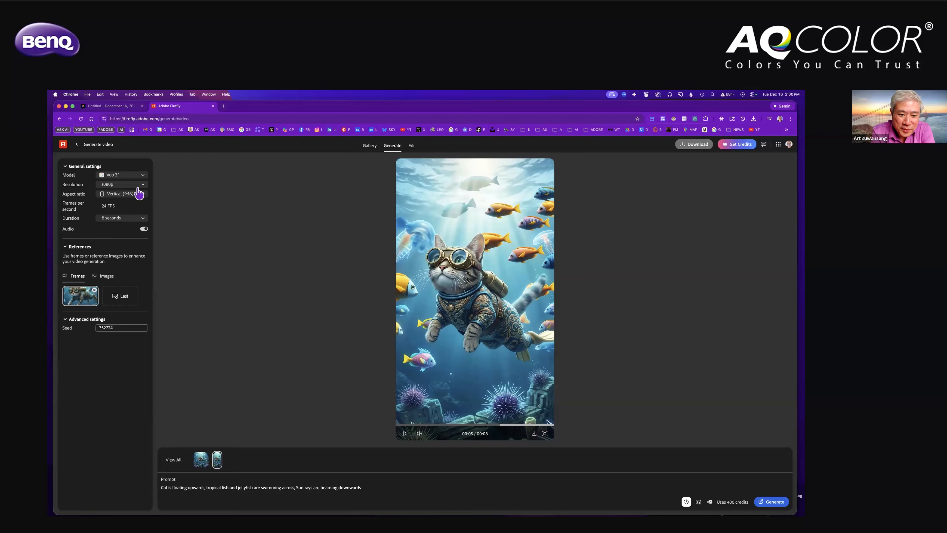
Switch the video model to Runway Gen-4.5 and generate a new video from the same underwater cat prompt
click(128, 175)
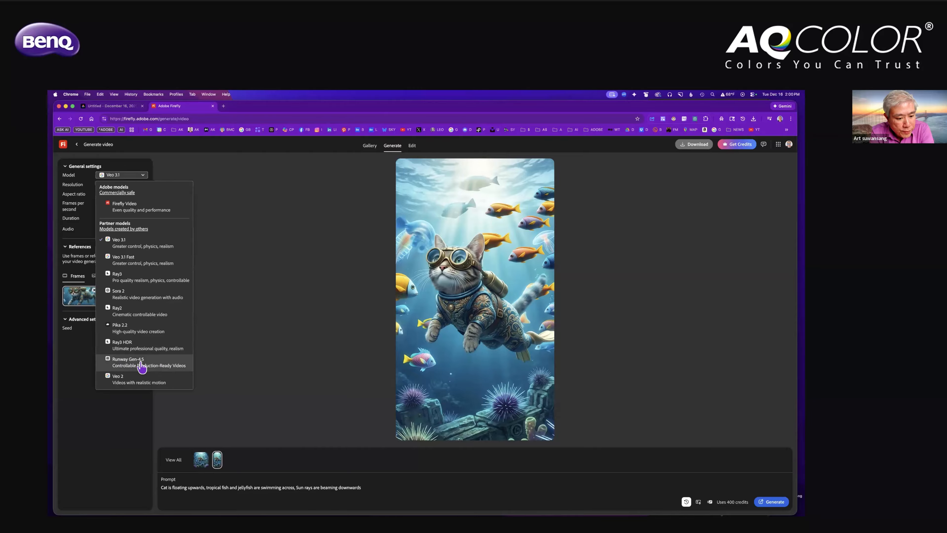
click(147, 360)
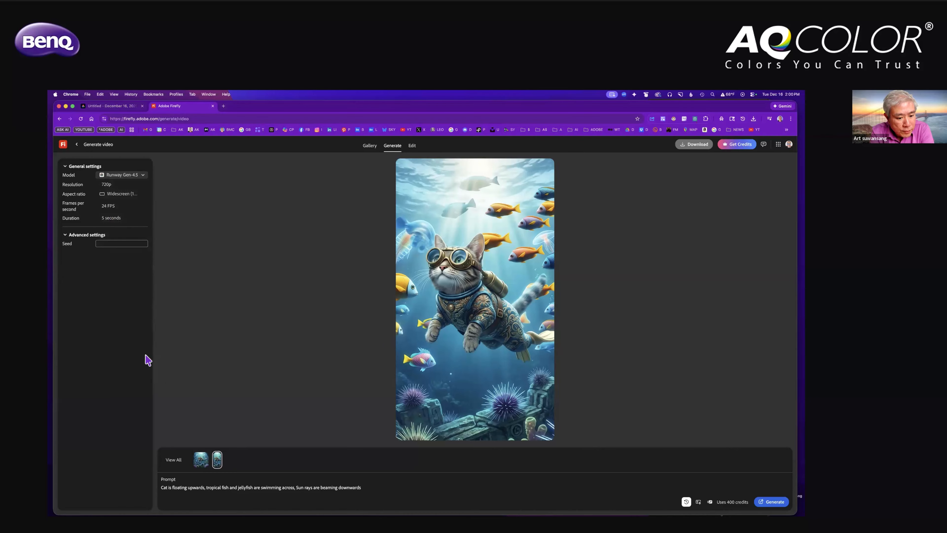
click(141, 178)
click(141, 178)
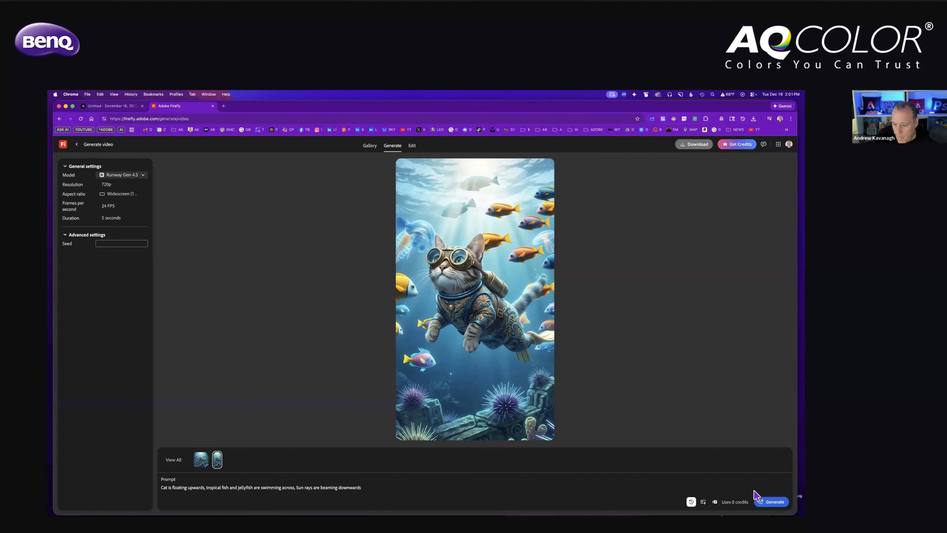
click(774, 502)
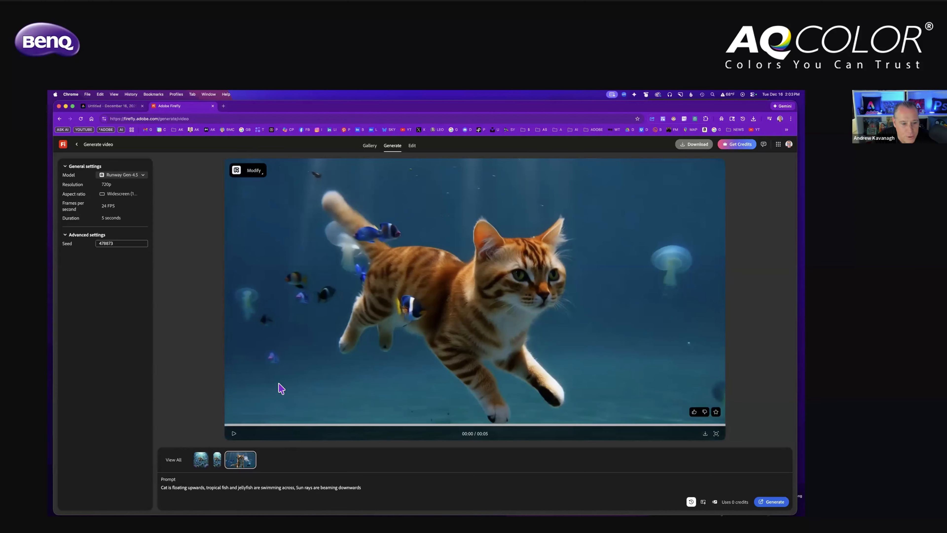
Play the Runway Gen-4.5 cat video twice and download it
click(234, 434)
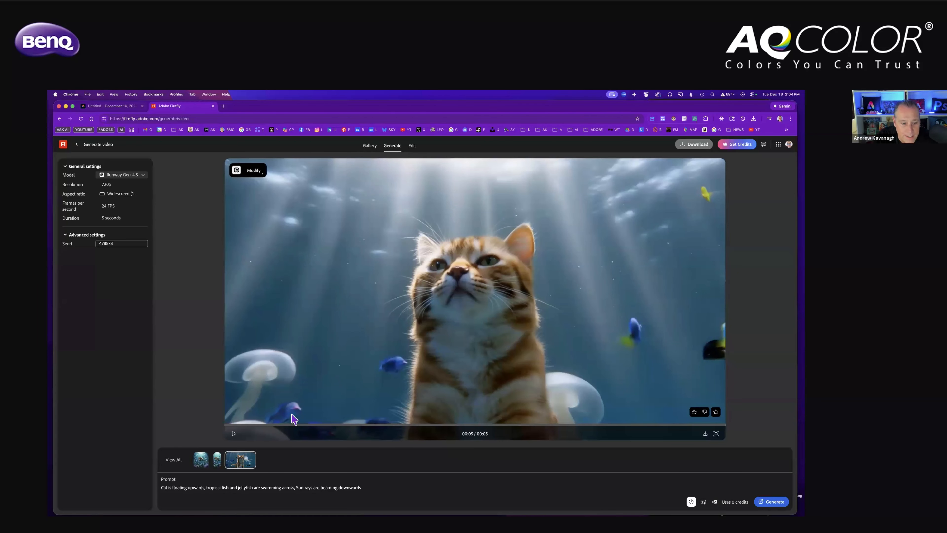
click(233, 434)
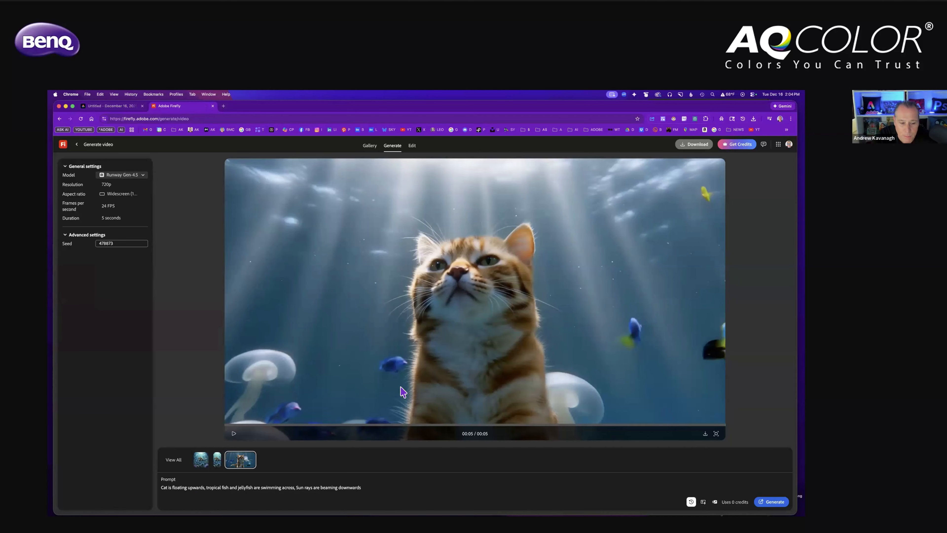
click(705, 434)
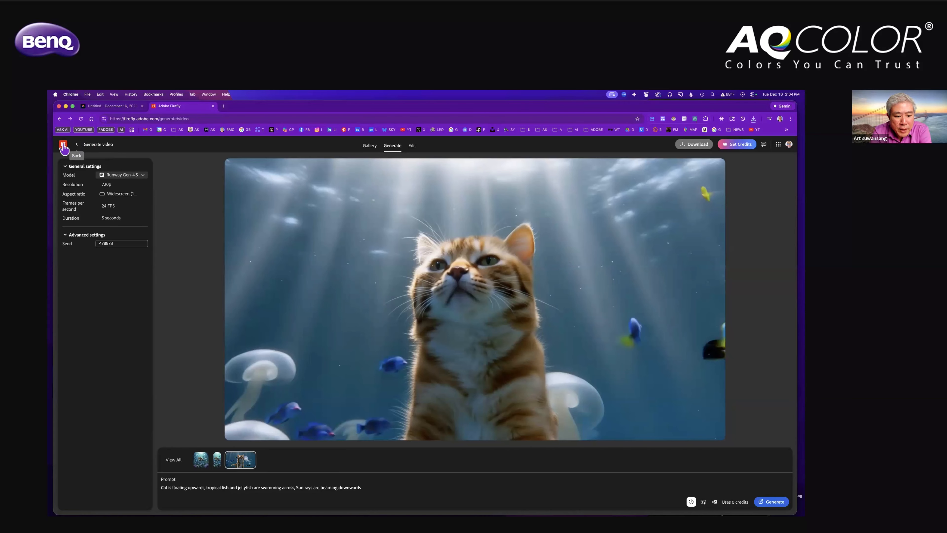
Leave video generation and open the Generate image feature from Firefly's generation options
click(77, 146)
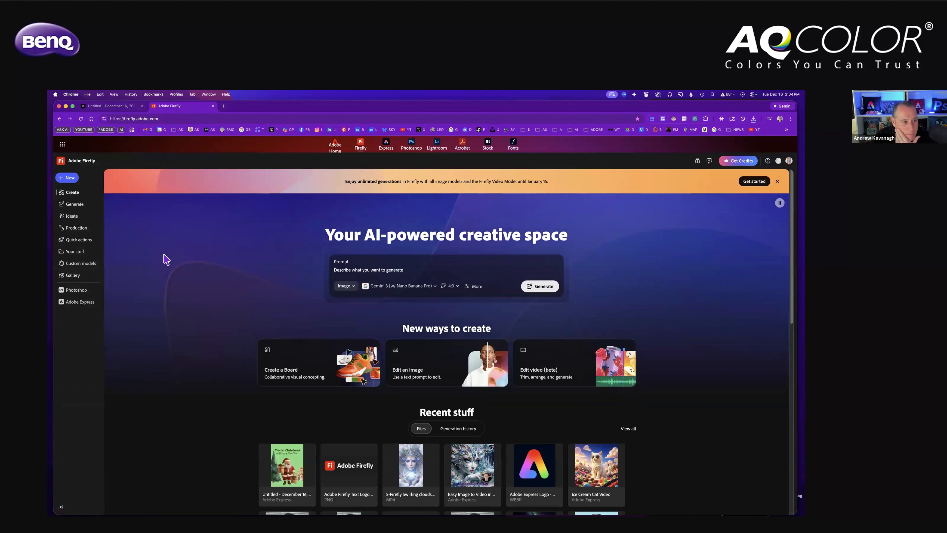
click(74, 205)
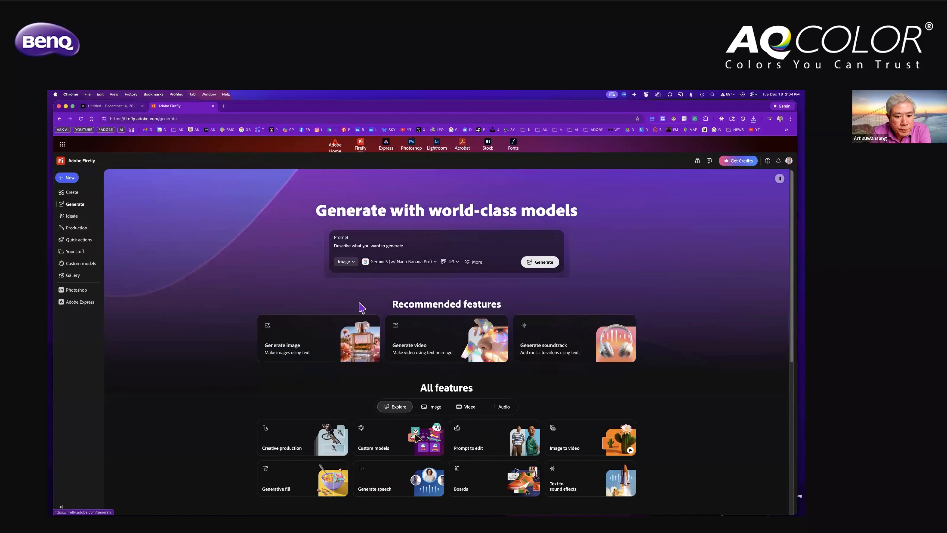
click(346, 341)
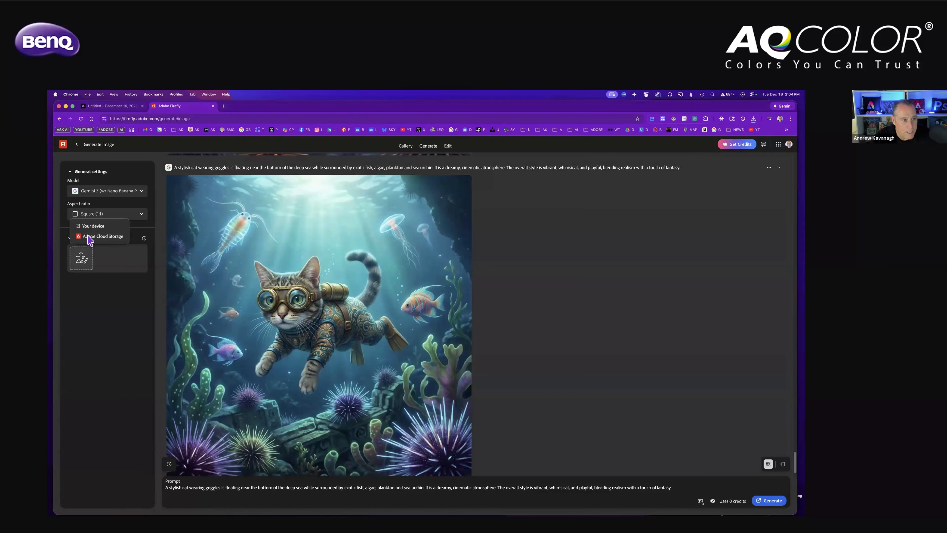
Add the portrait photo of the man in black from the device's POST - PROMOTE! folder as a reference image
click(105, 253)
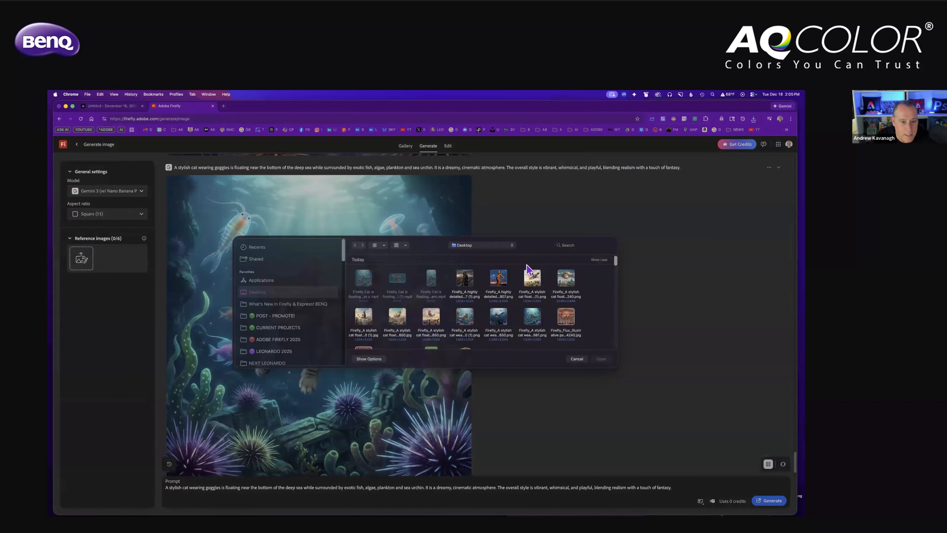
scroll(309, 294, down, 5)
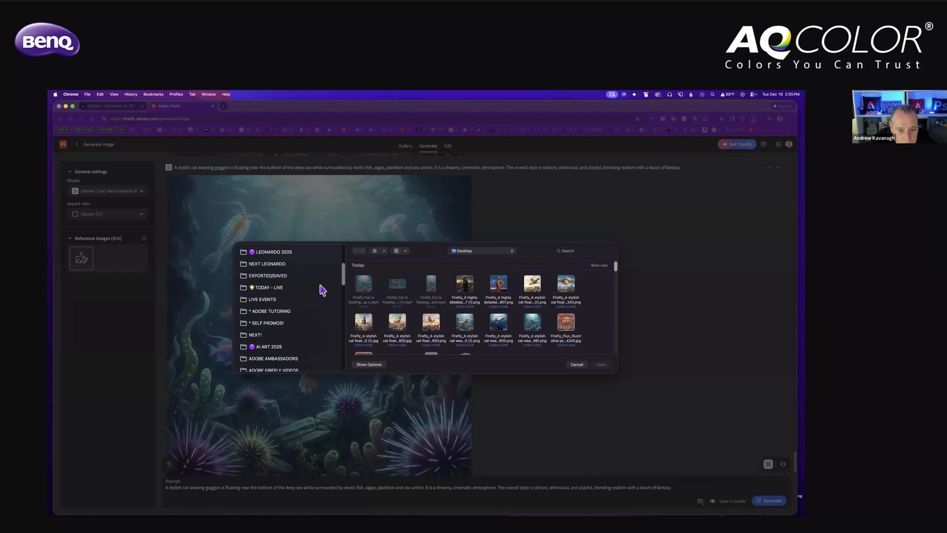
scroll(323, 289, down, 2)
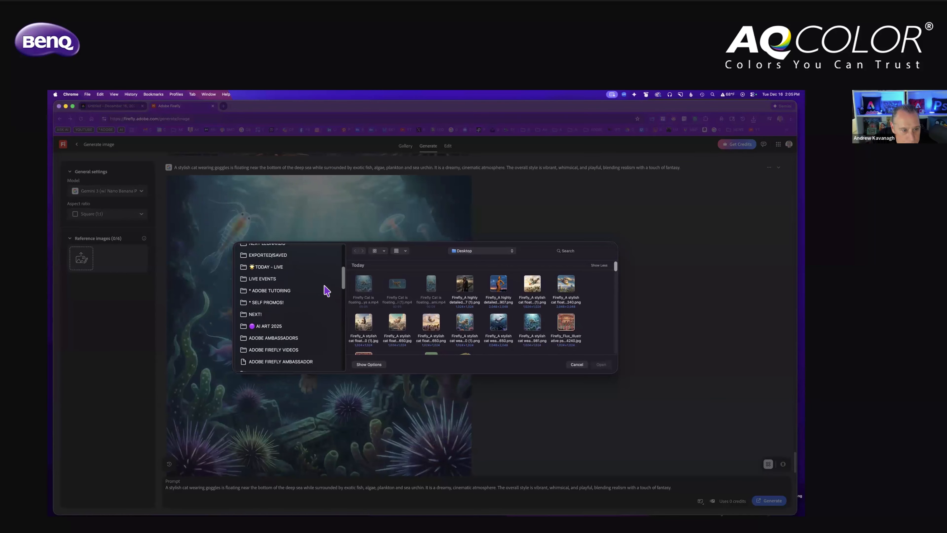
scroll(306, 292, up, 3)
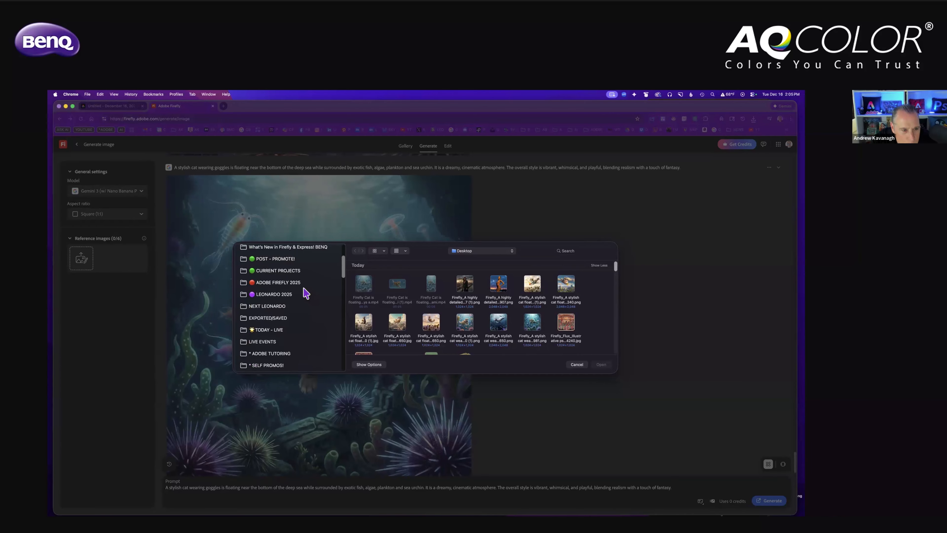
scroll(307, 294, up, 3)
click(291, 323)
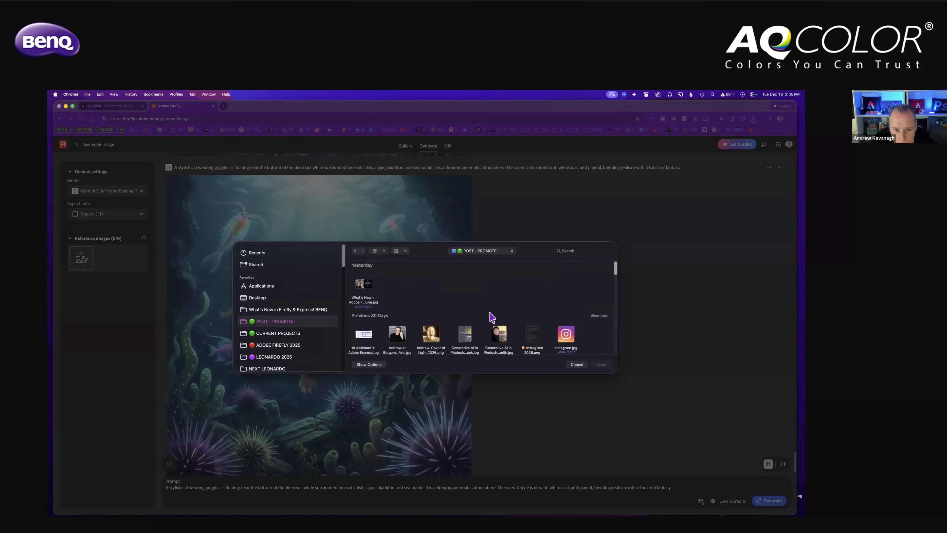
click(402, 326)
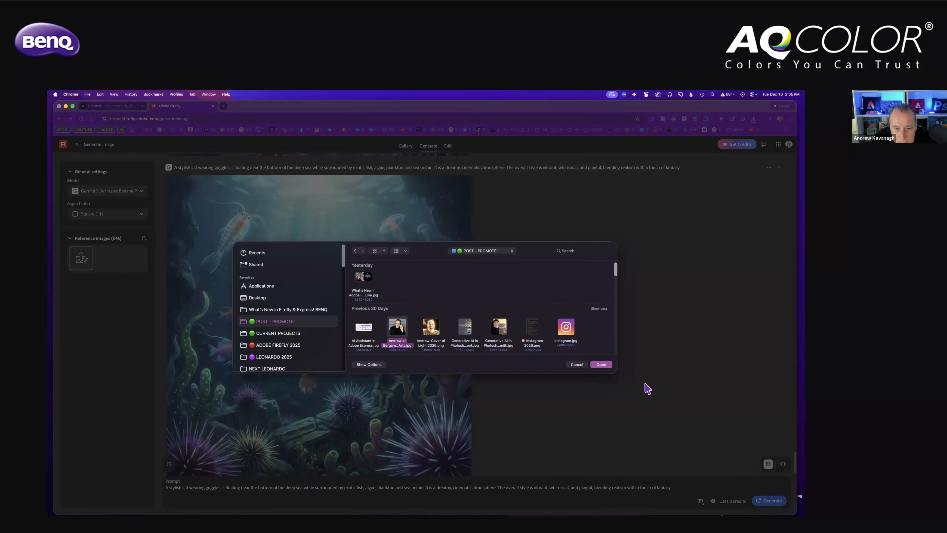
click(601, 364)
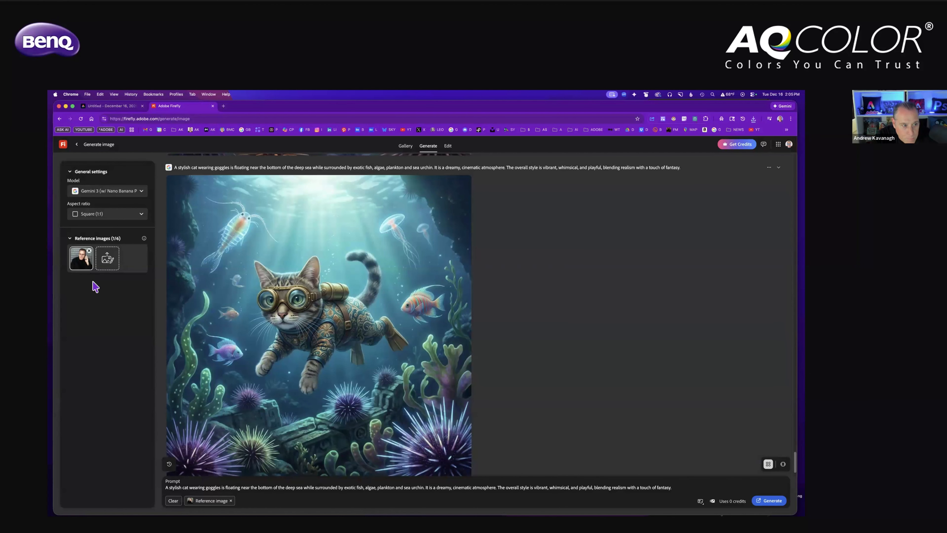
Replace the underwater cat prompt with "Change the coat to a red santa coat"
triple_click(279, 487)
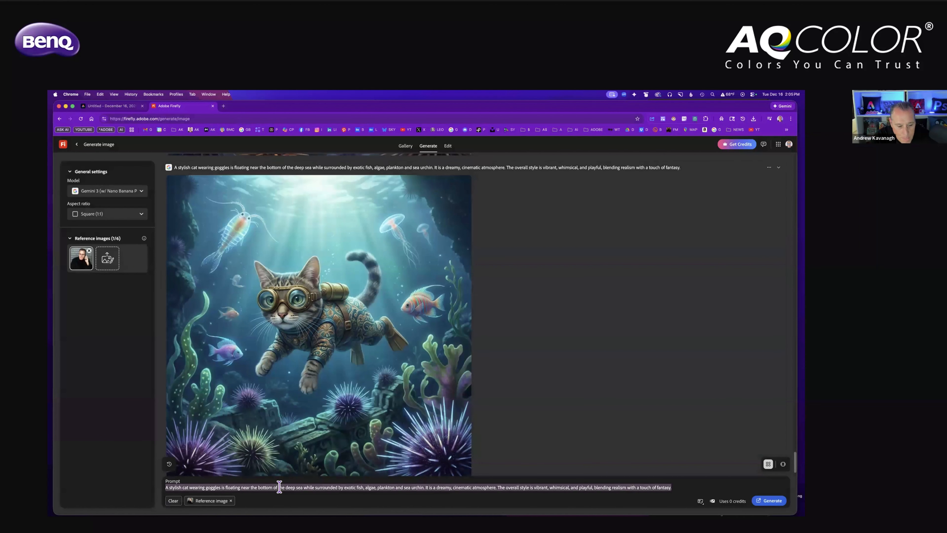
key(BackSpace)
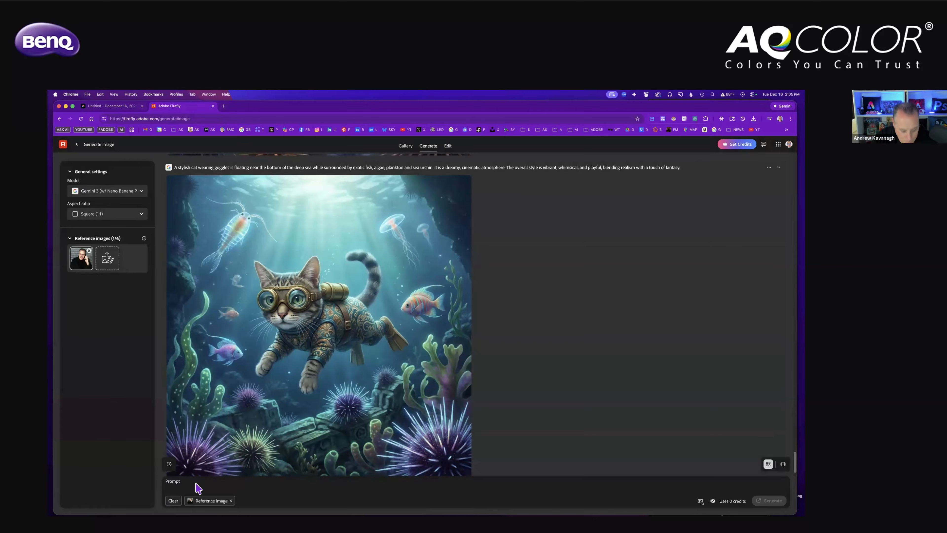
text(Change)
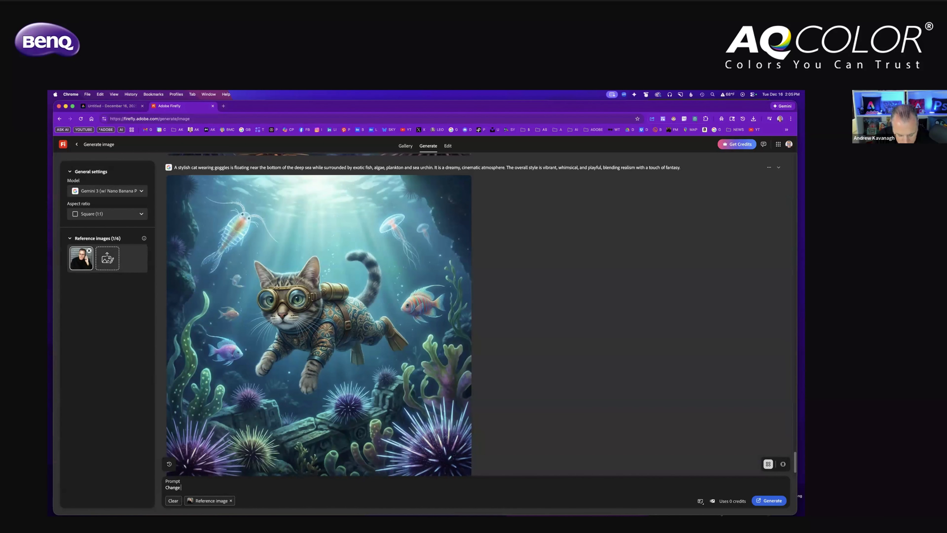
text( the coat )
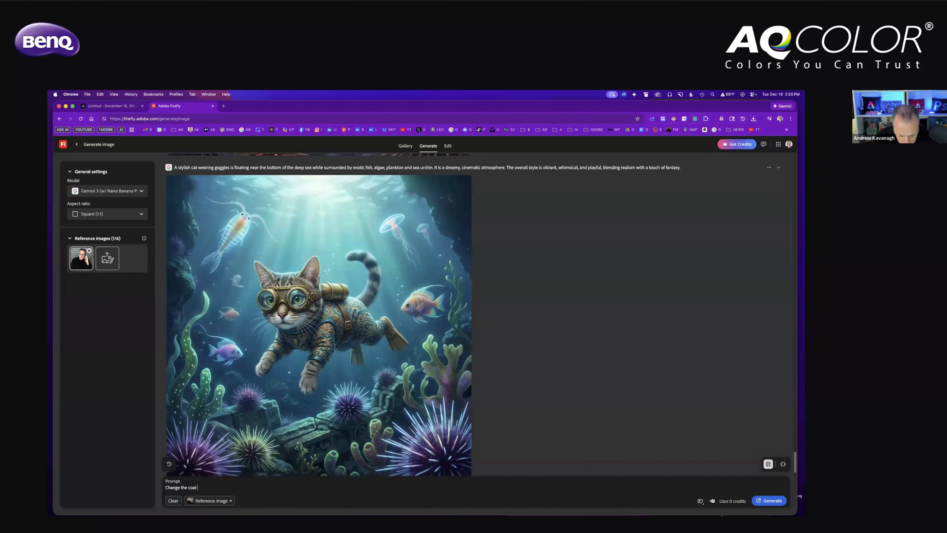
text(to)
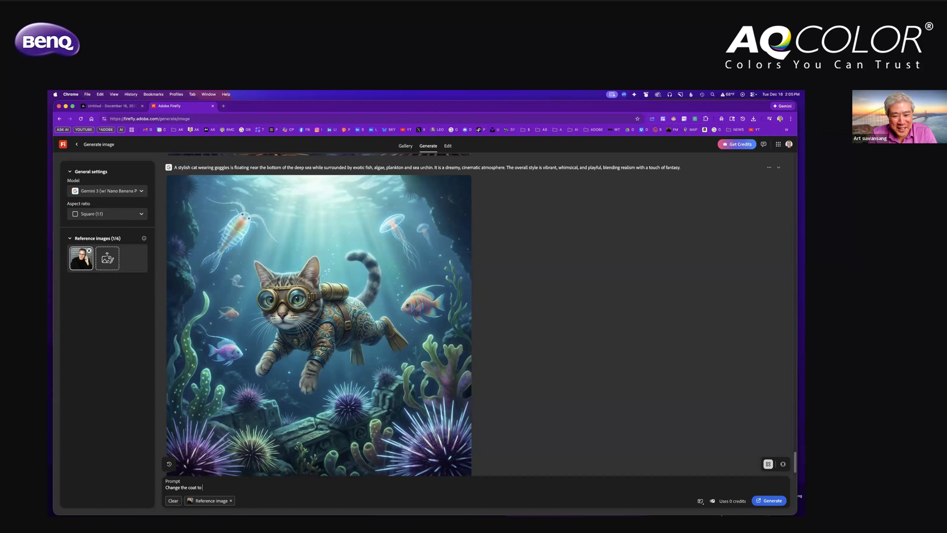
text(a red santa coat)
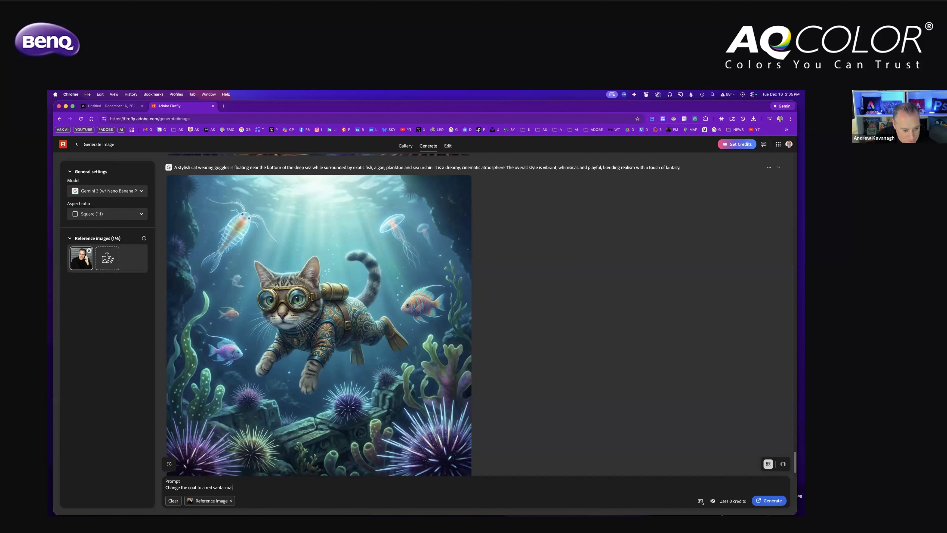
Extend the prompt with "and add a Santa hat on top of my head, while keeping the same hand and face" and generate the image
text( and add a Santa)
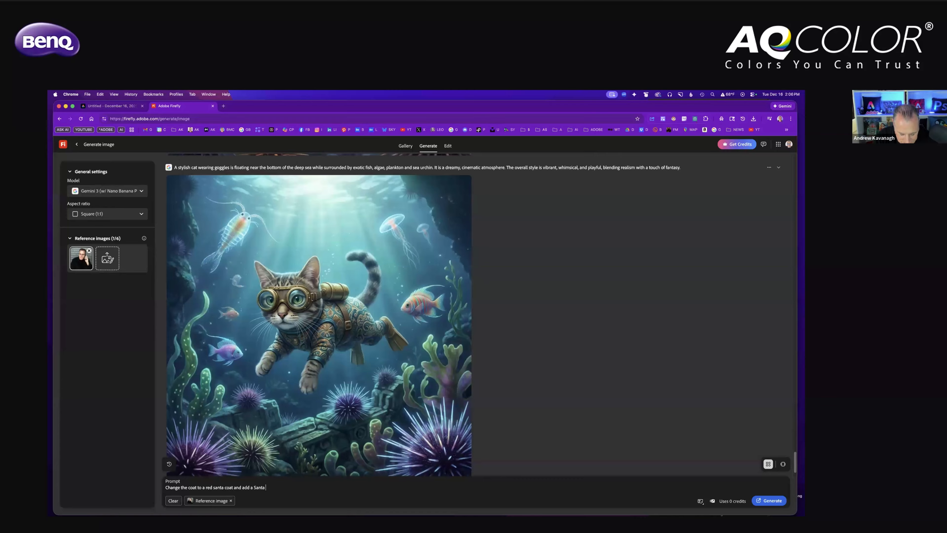
text(hat on)
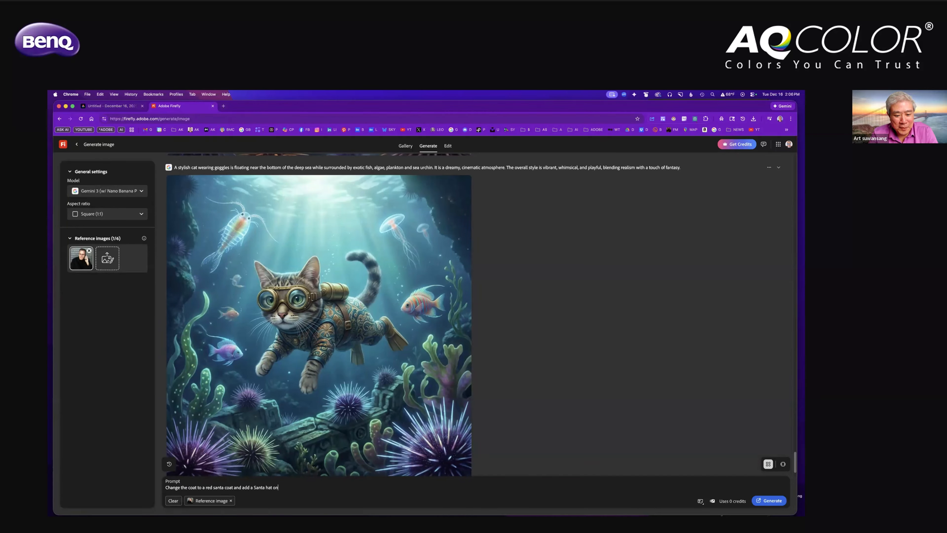
text( top of my head, while keeping the same)
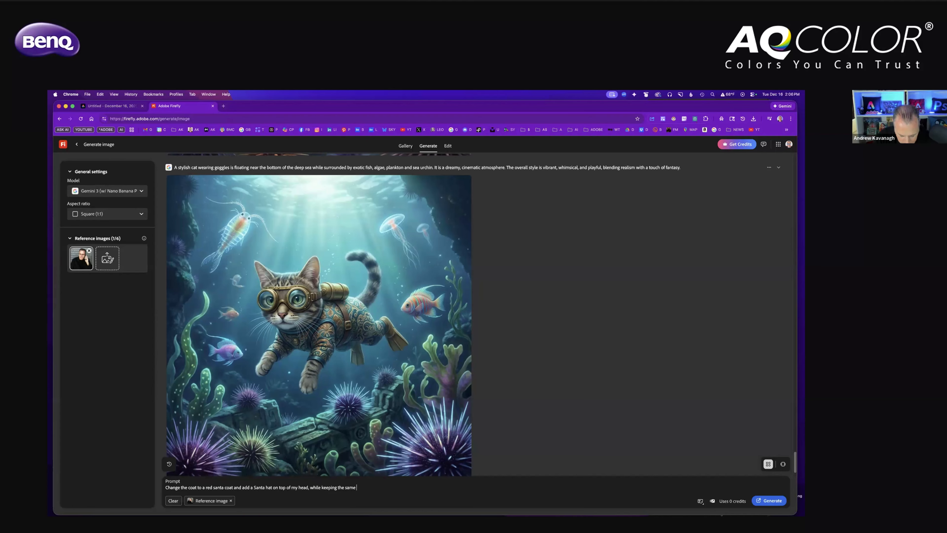
text(hand and face)
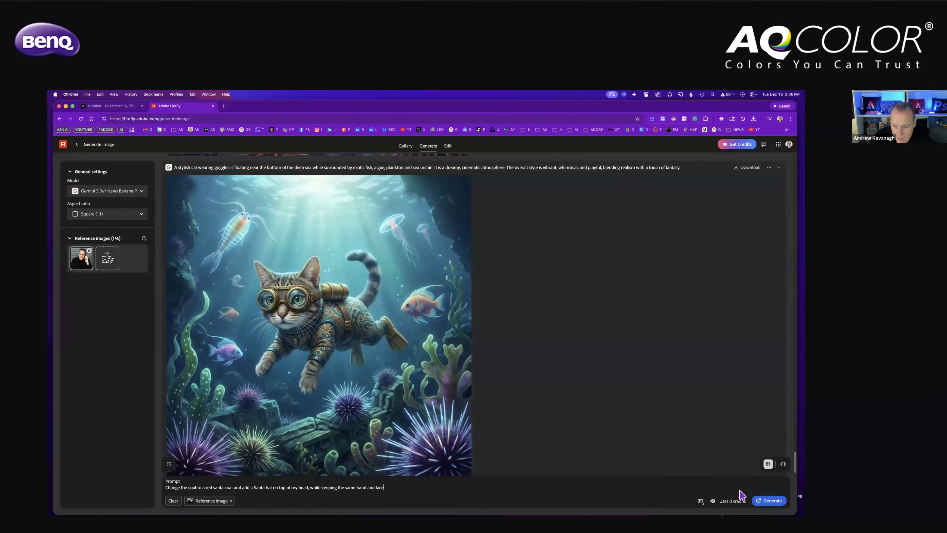
click(769, 499)
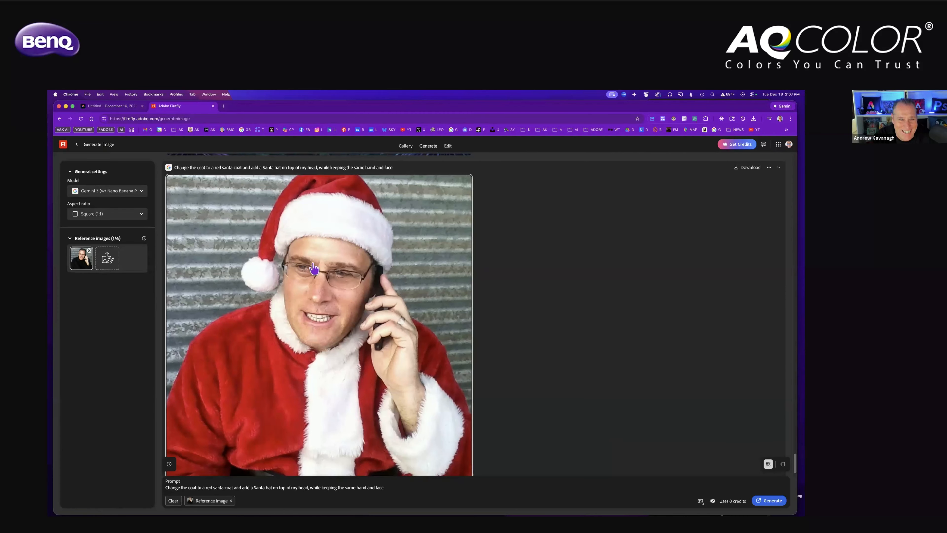
Download the generated portrait of the man in the red Santa coat and hat
mouse_move(441, 186)
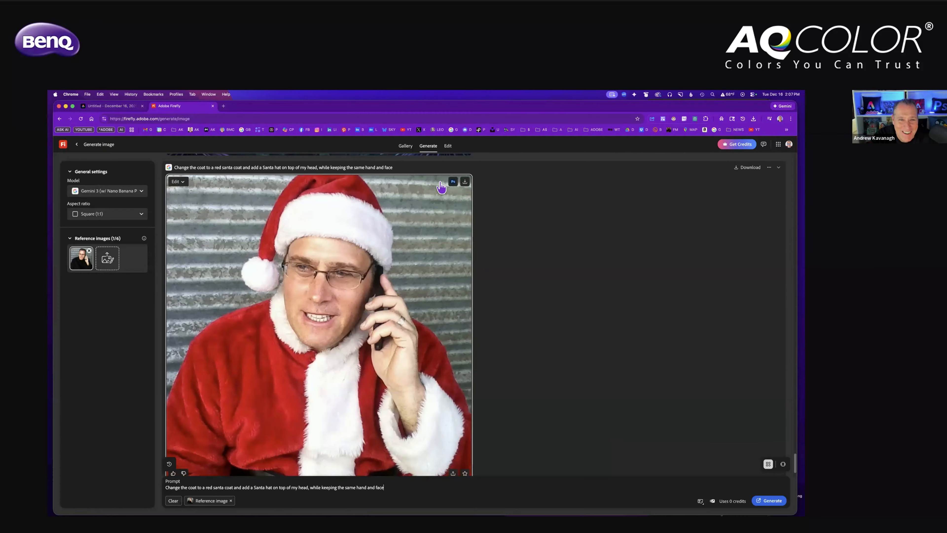
click(465, 182)
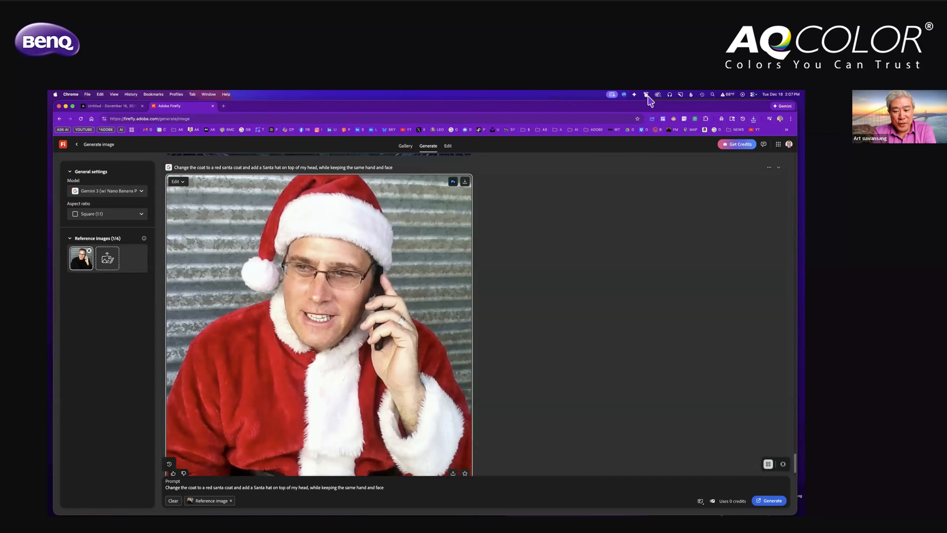
click(465, 181)
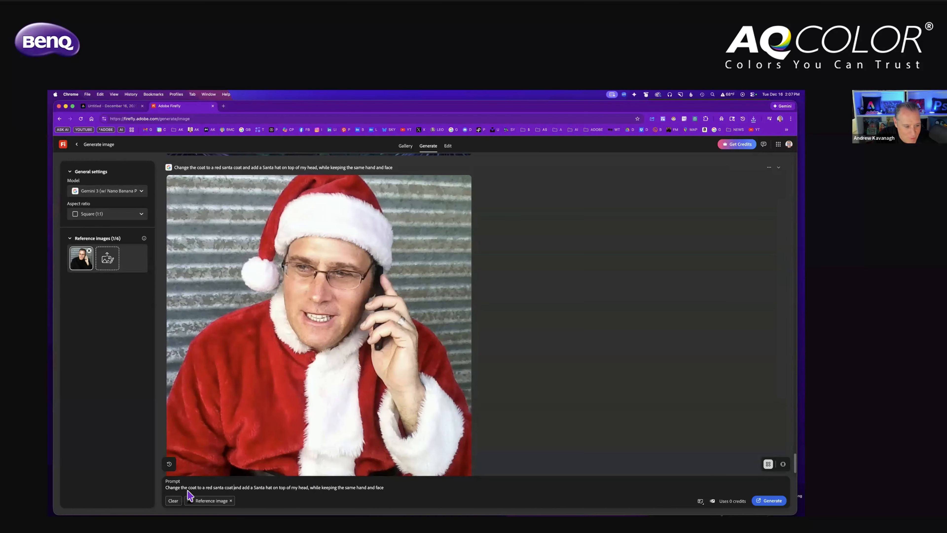
Insert "Give me sunglasses, and" at the start of the prompt, continuing with a lowercase "change"
click(165, 487)
text(Give me)
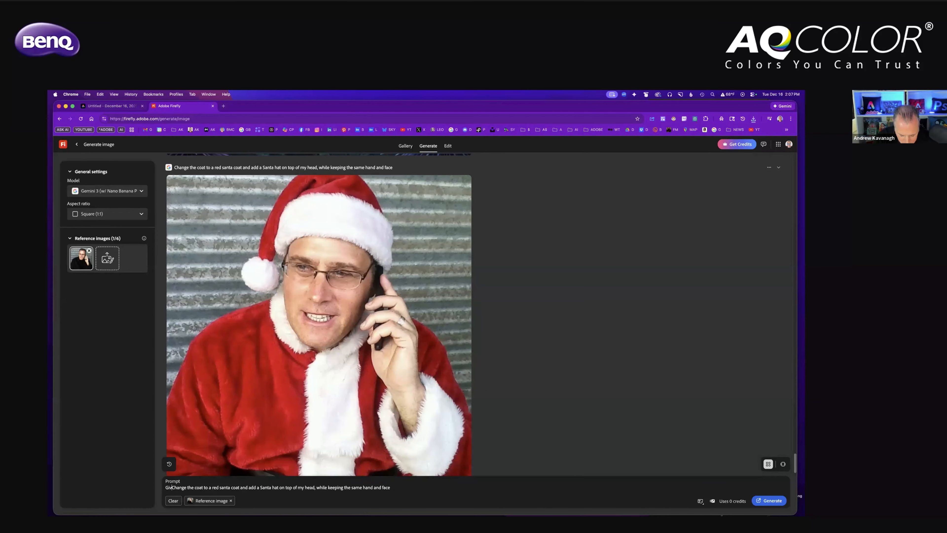
text( sunglass)
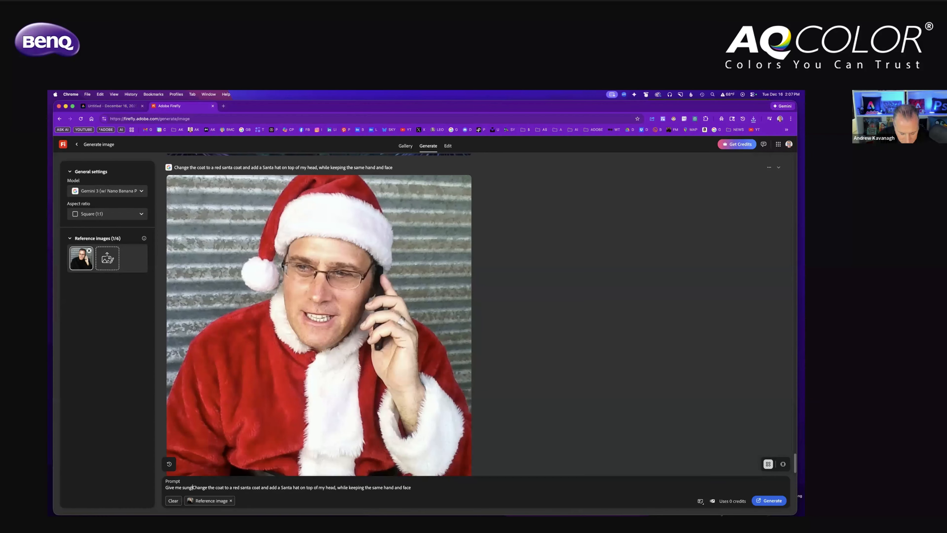
text(es, an)
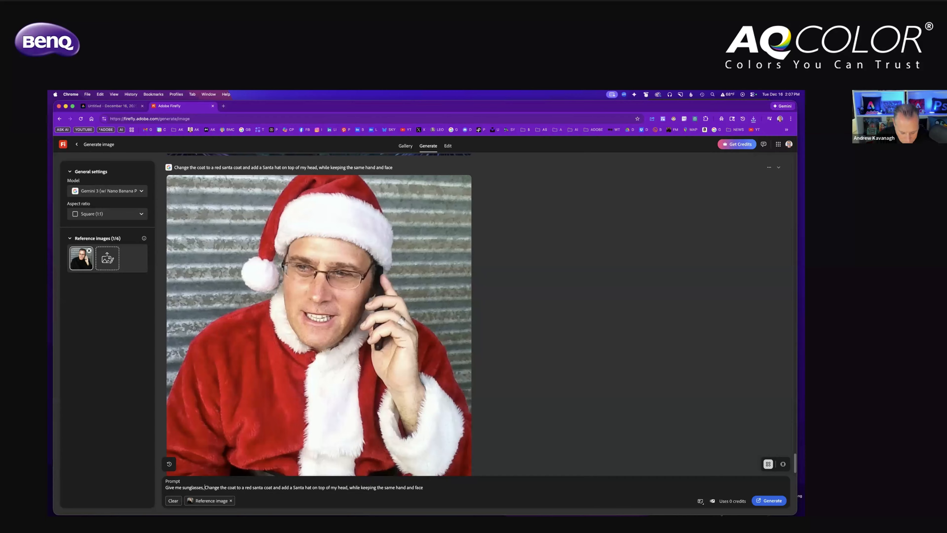
text(d c)
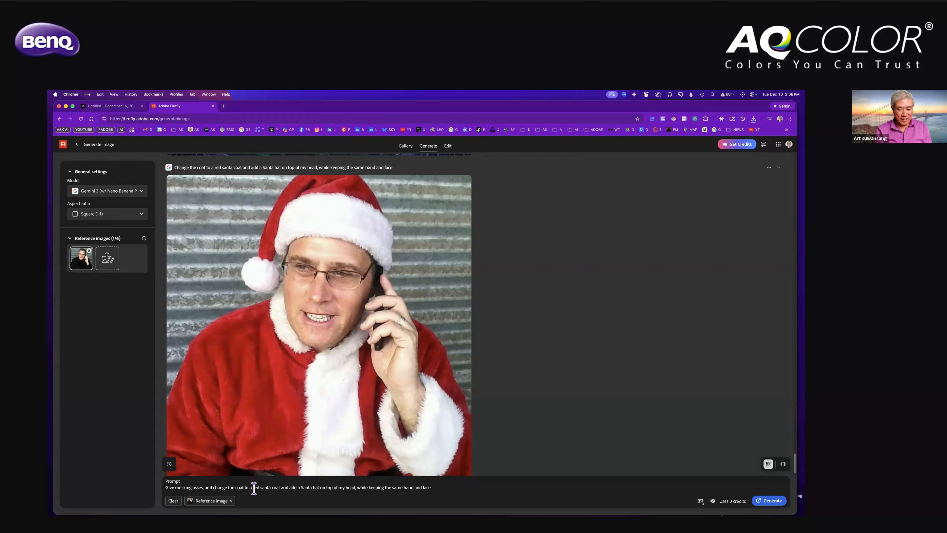
Reword the coat description in the prompt from "red santa coat" to "psychedelic swirling colorful pattern"
mouse_move(253, 489)
mouse_down()
mouse_move(286, 490)
mouse_move(270, 487)
mouse_up()
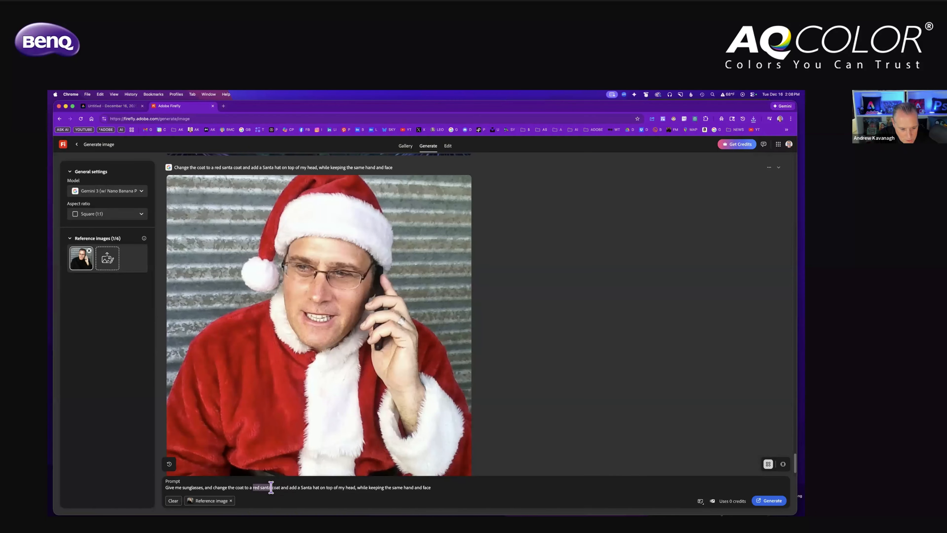
text(psyc)
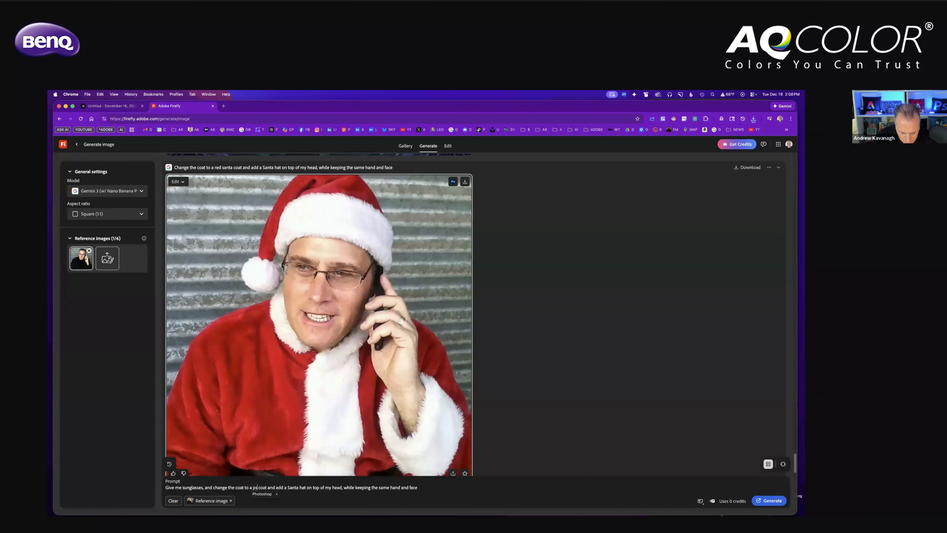
text(hedelic)
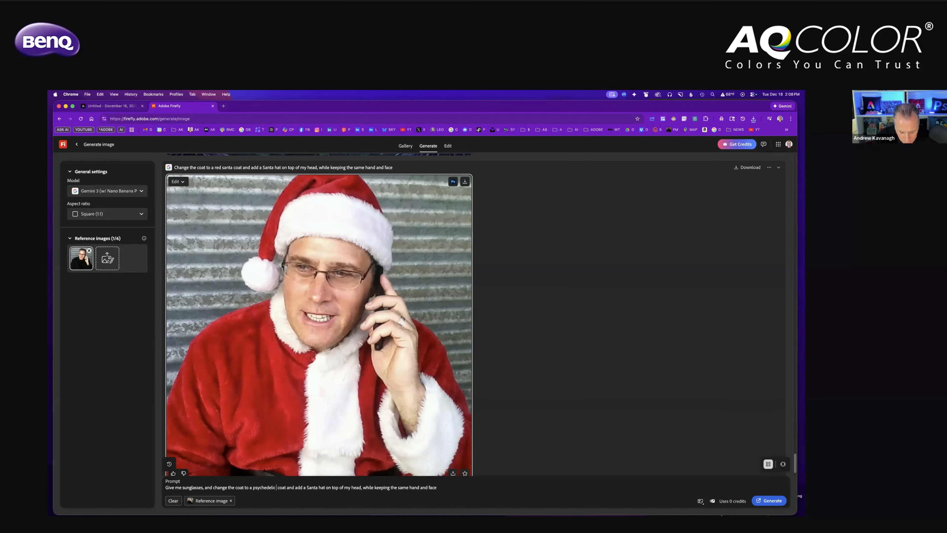
text( sirlin)
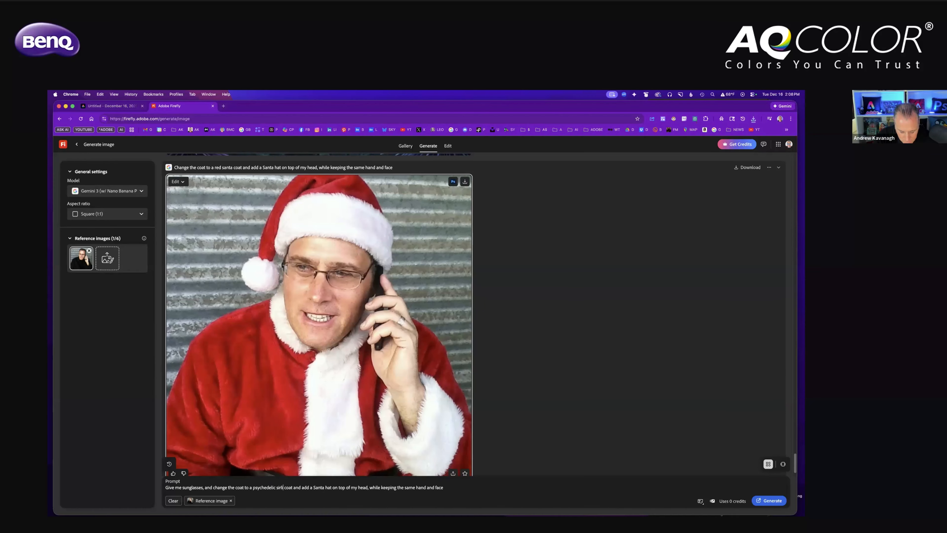
text(g colorf)
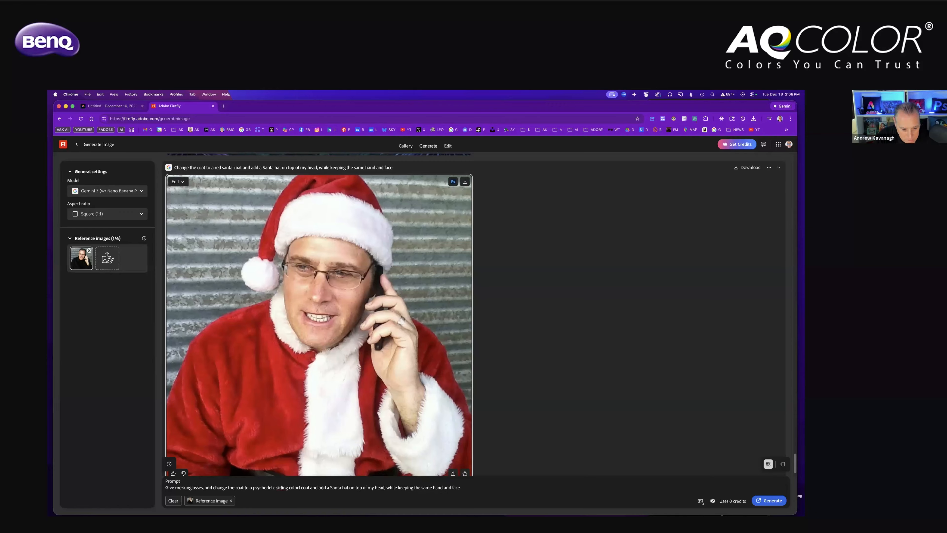
text(ful pattern)
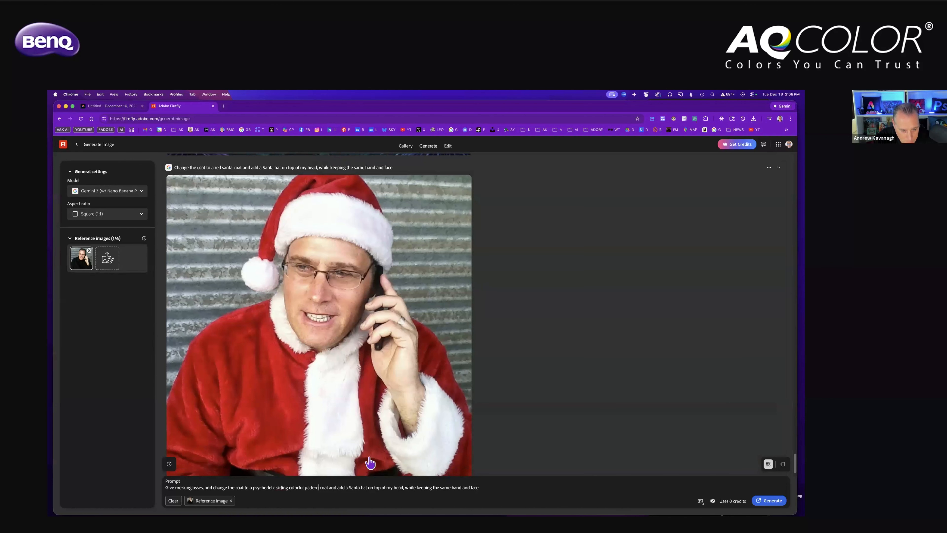
click(276, 487)
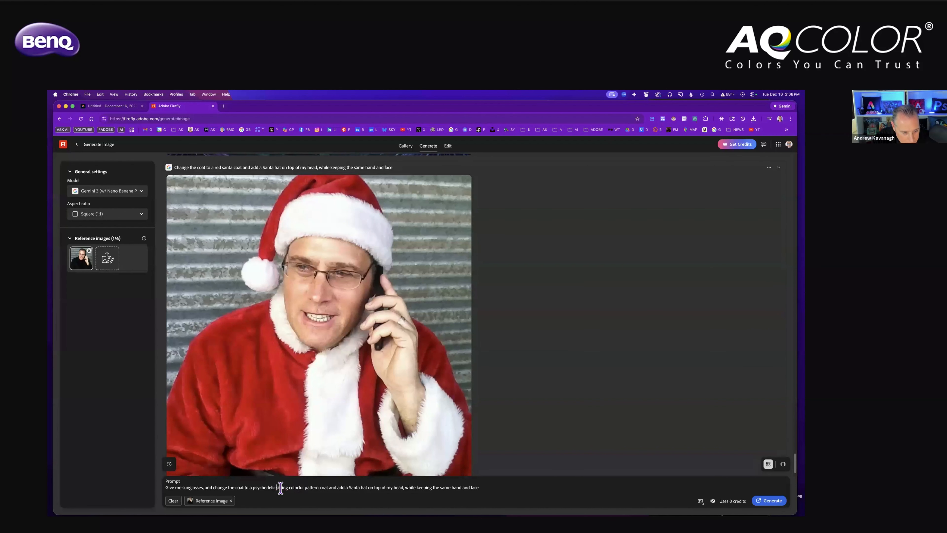
text(w)
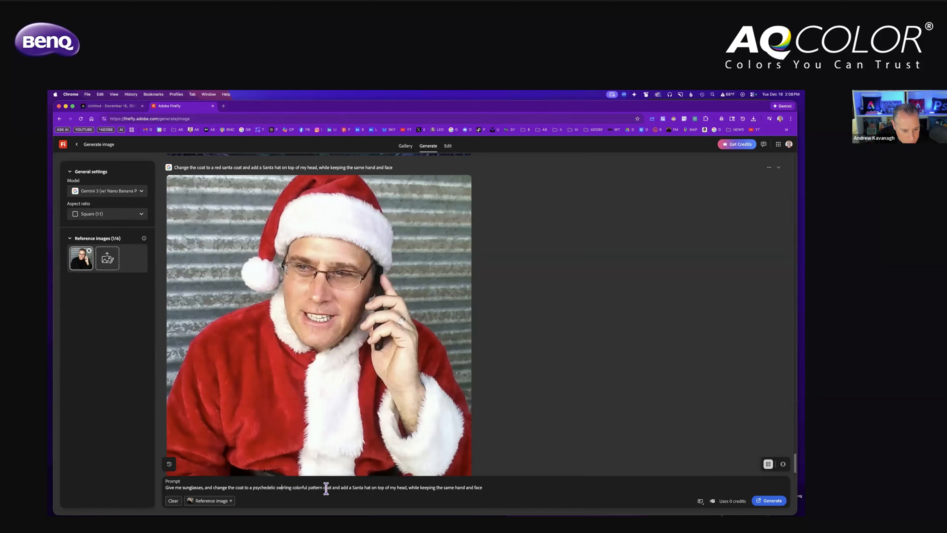
drag(322, 487, 332, 487)
key(BackSpace)
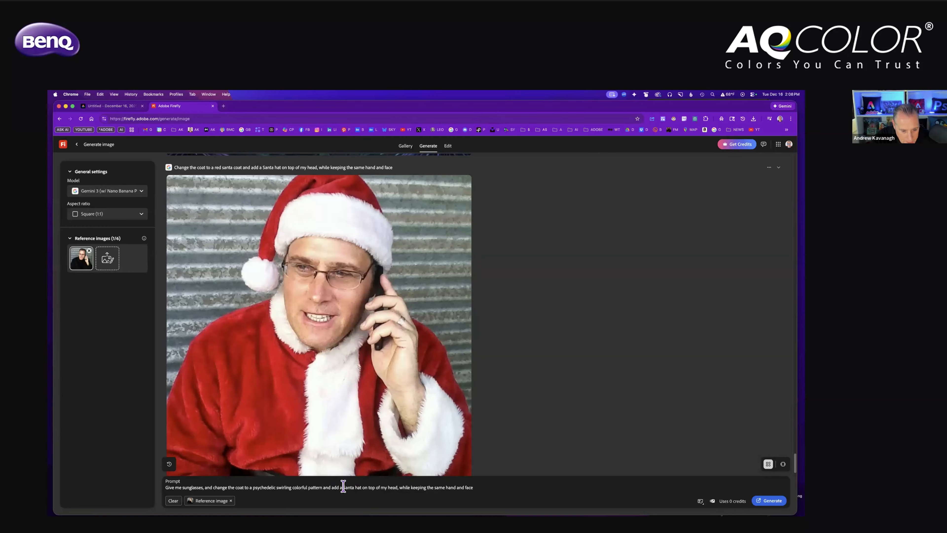
Replace "Santa" before "hat" in the prompt with "Black top" and generate the new portrait
drag(343, 486, 353, 486)
text(Black)
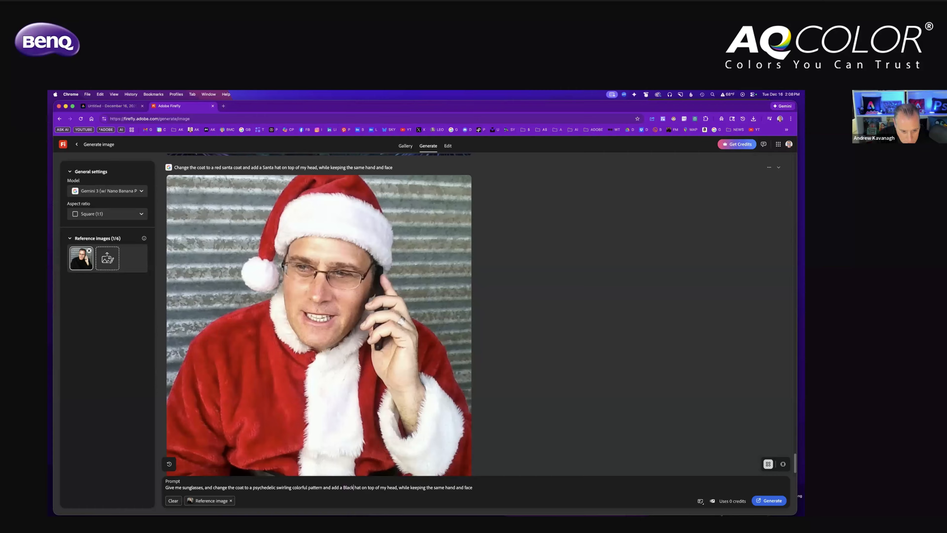
text( top)
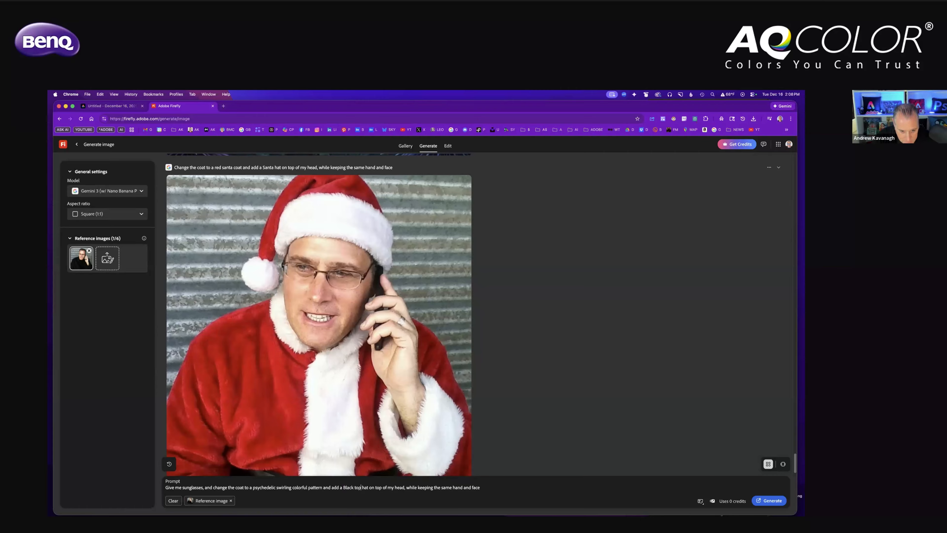
key(BackSpace)
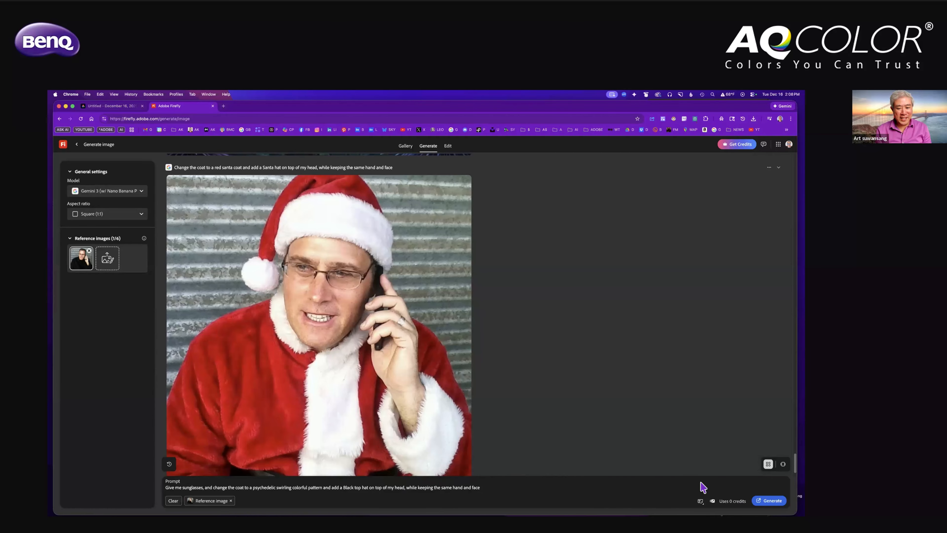
click(766, 499)
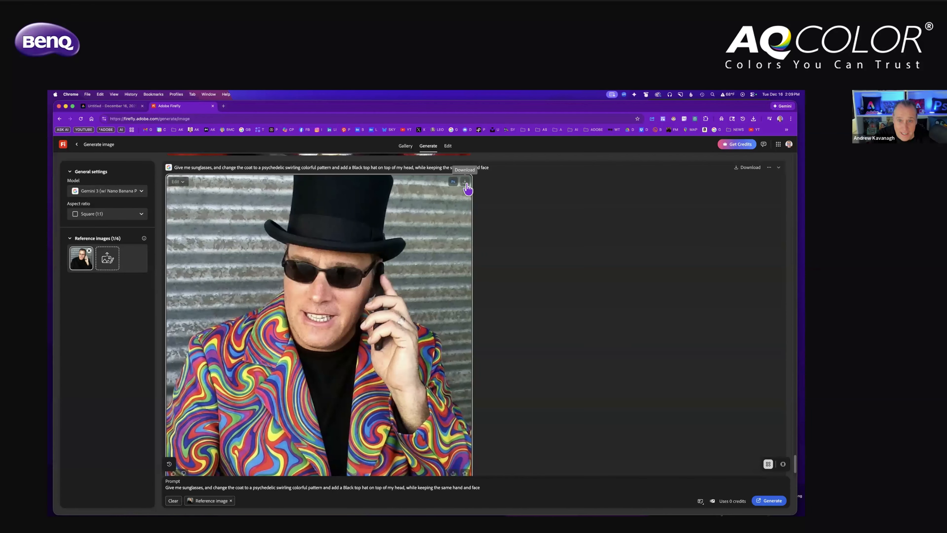
Download the generated portrait with the black top hat and psychedelic coat, and stop the Zoom screen sharing
click(466, 183)
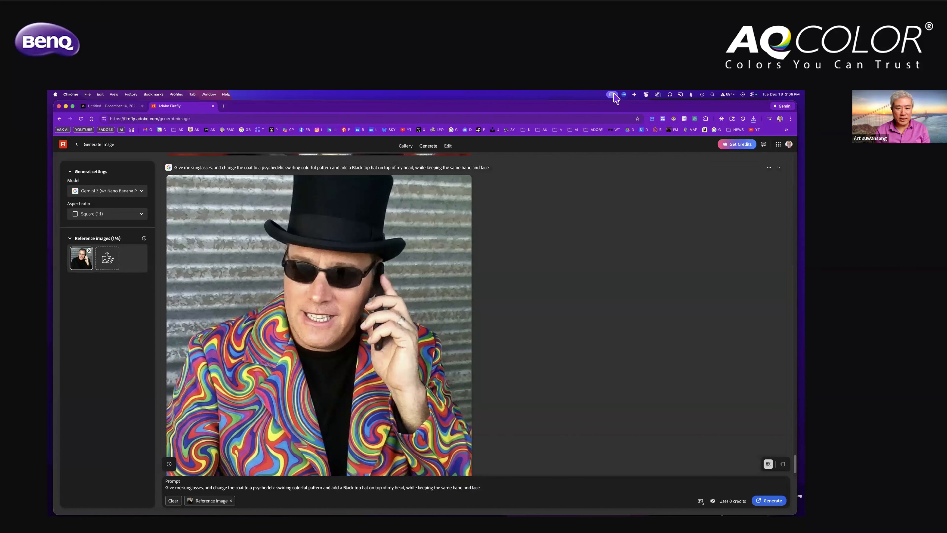
click(611, 94)
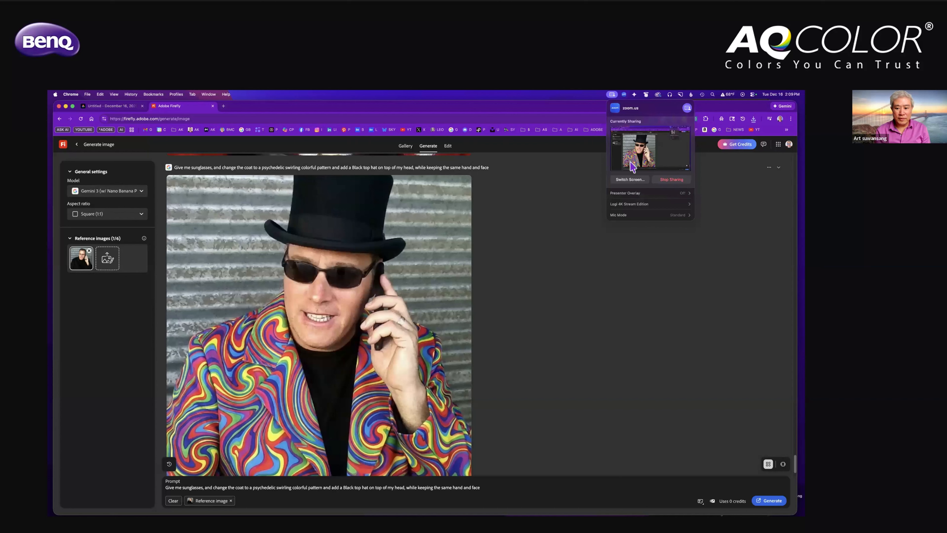
click(671, 180)
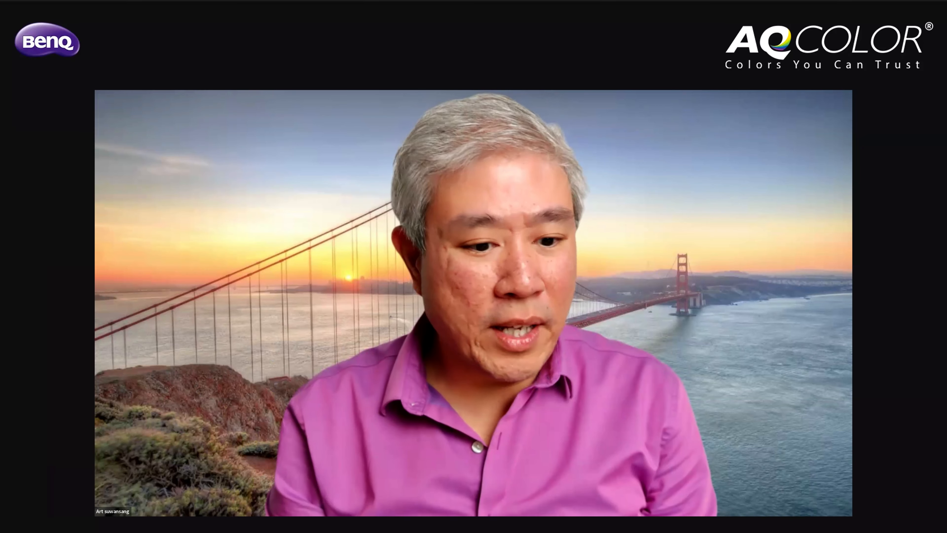